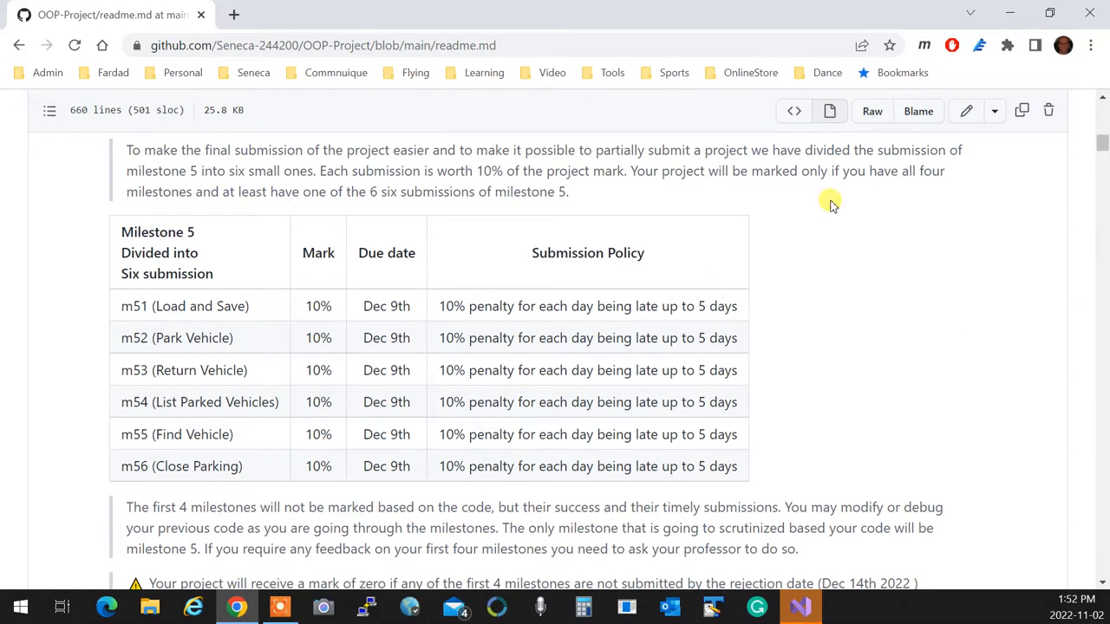
pyautogui.scroll(-5, 905, 277)
pyautogui.scroll(-5, 855, 290)
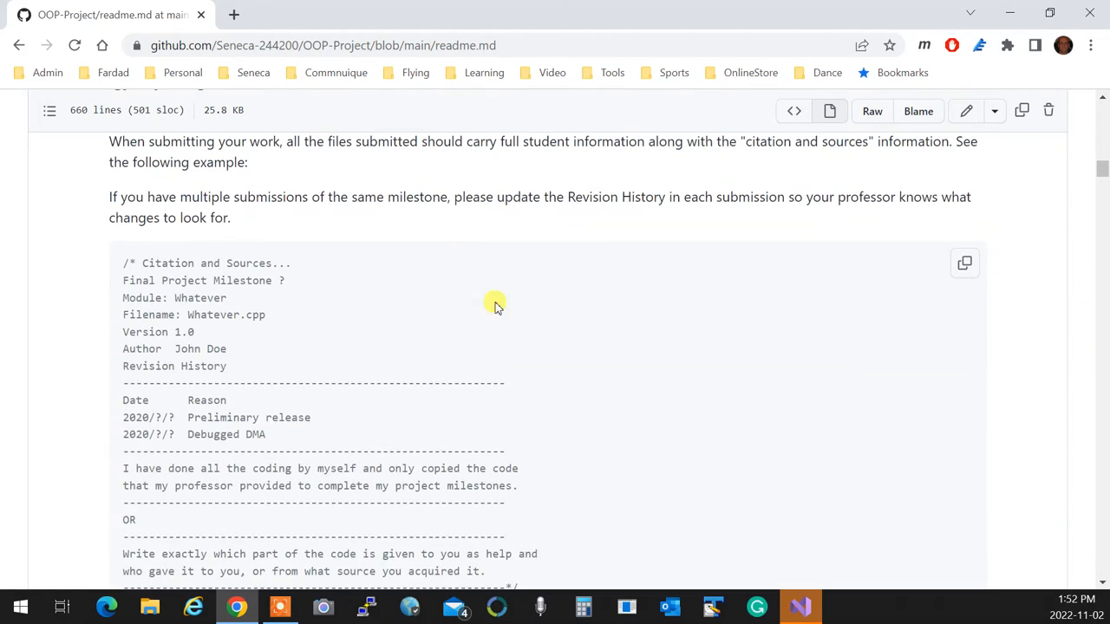
pyautogui.scroll(-3, 347, 279)
pyautogui.scroll(-5, 347, 290)
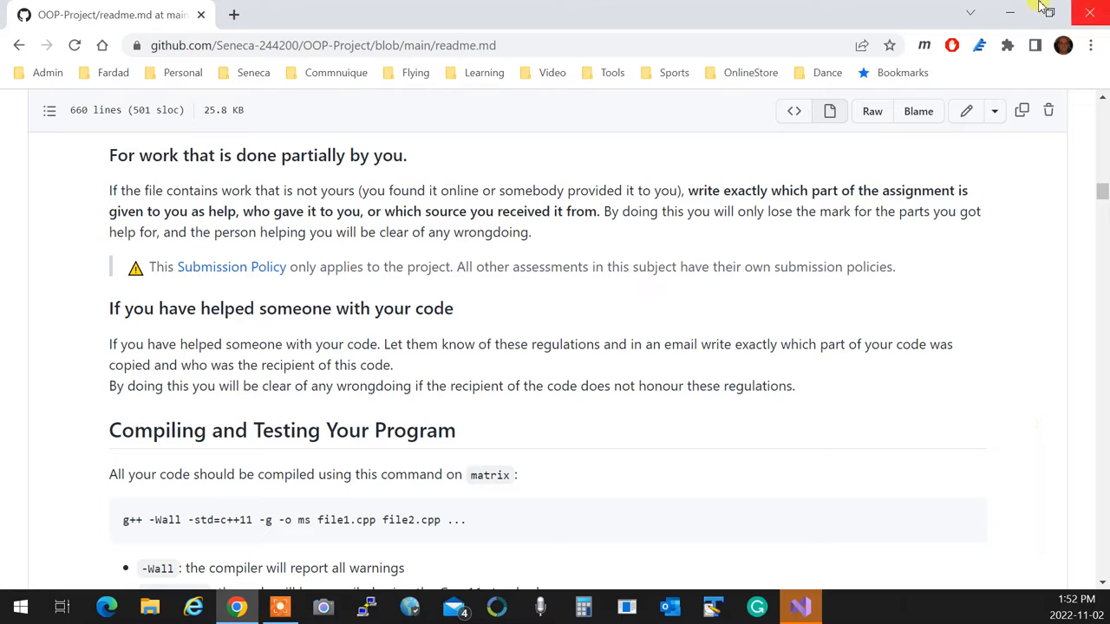
# Close Chrome and show the 13-Nov02 solution tree in Solution Explorer.
pyautogui.click(1090, 13)
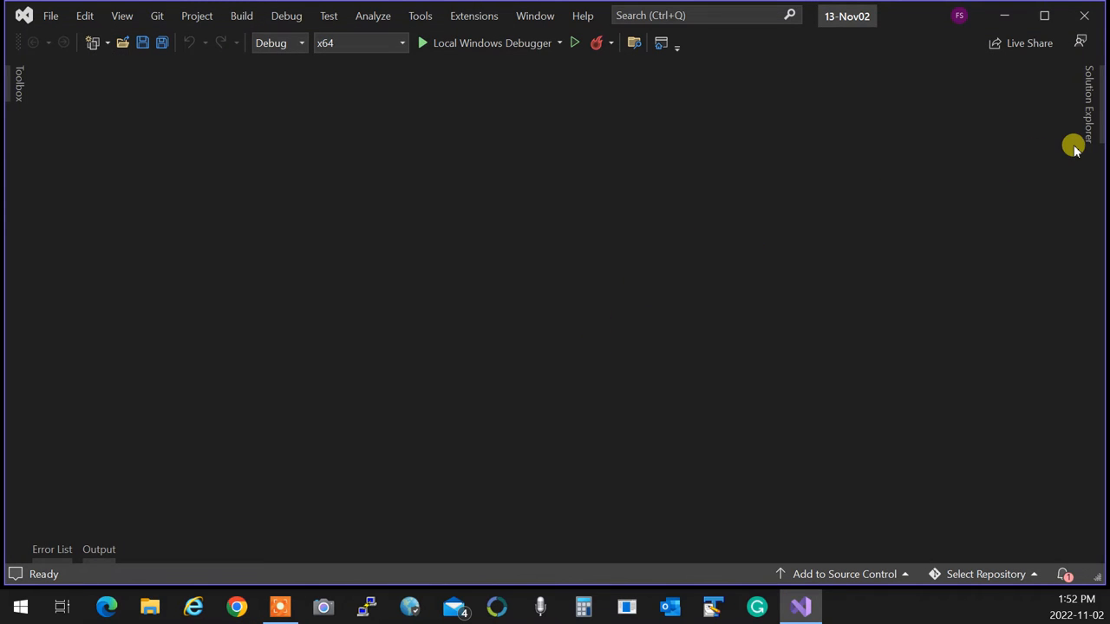
pyautogui.click(1089, 122)
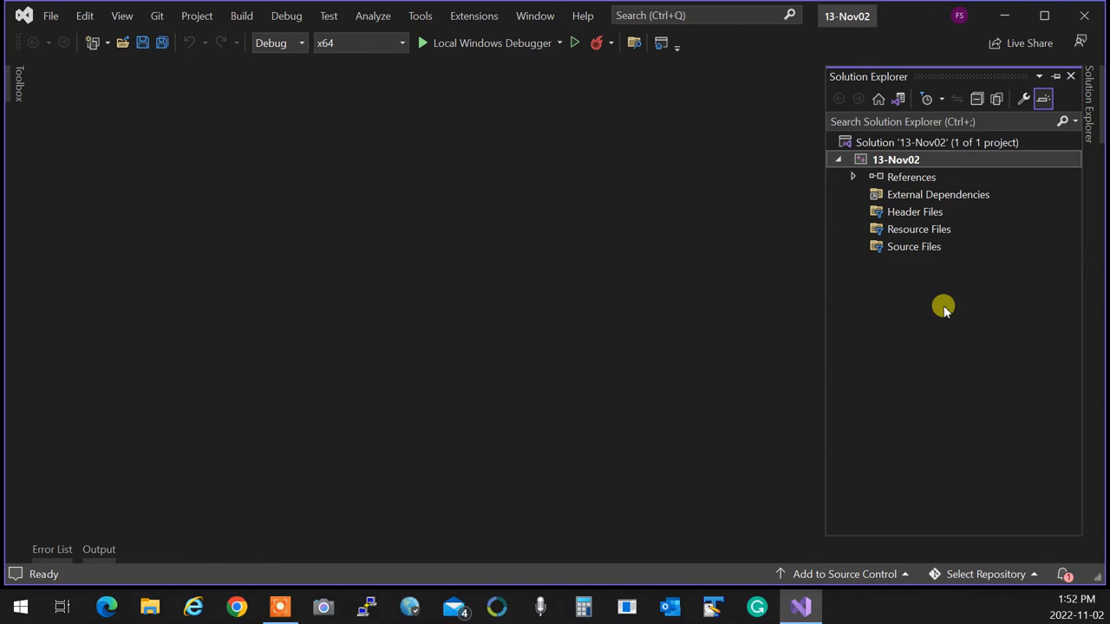
pyautogui.click(913, 251)
pyautogui.rightClick(914, 250)
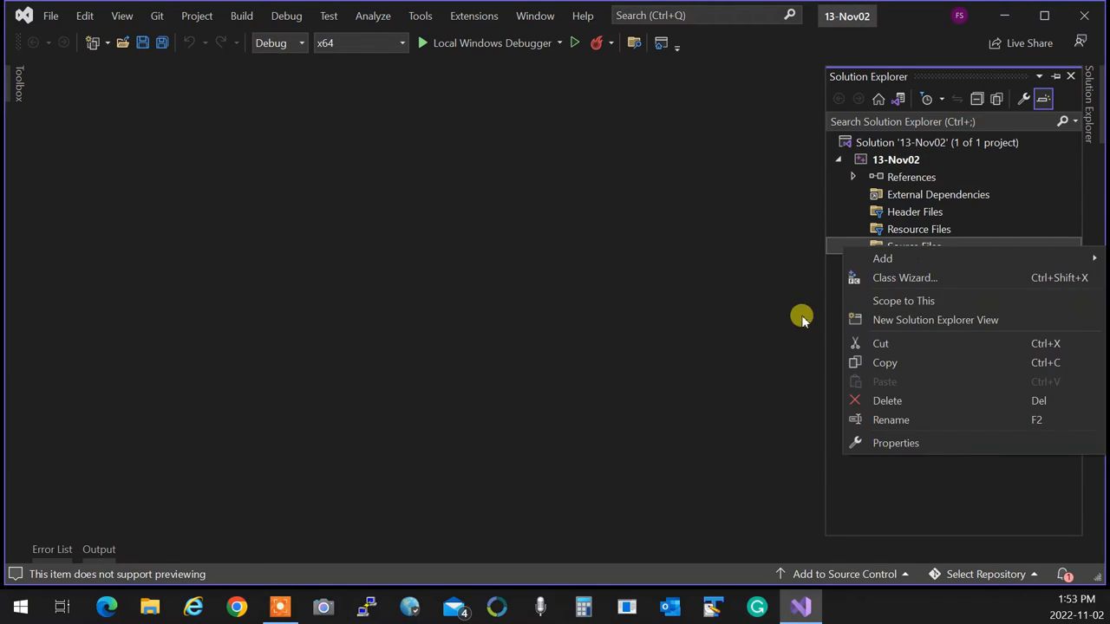
pyautogui.click(721, 320)
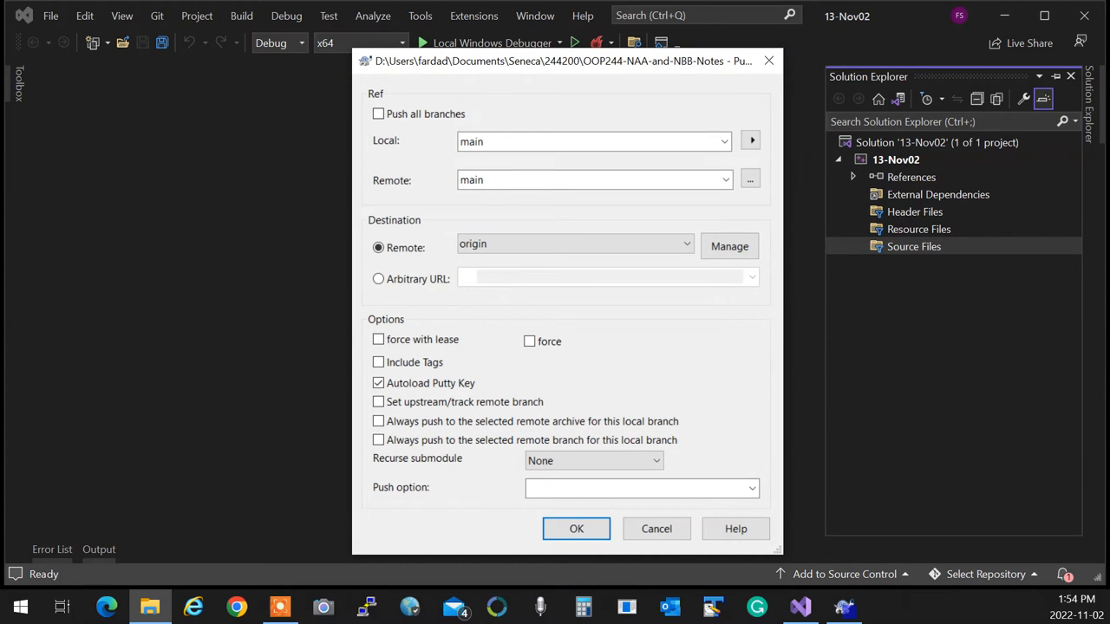
# Push local main to origin/main from the TortoiseGit Push dialog.
pyautogui.click(578, 527)
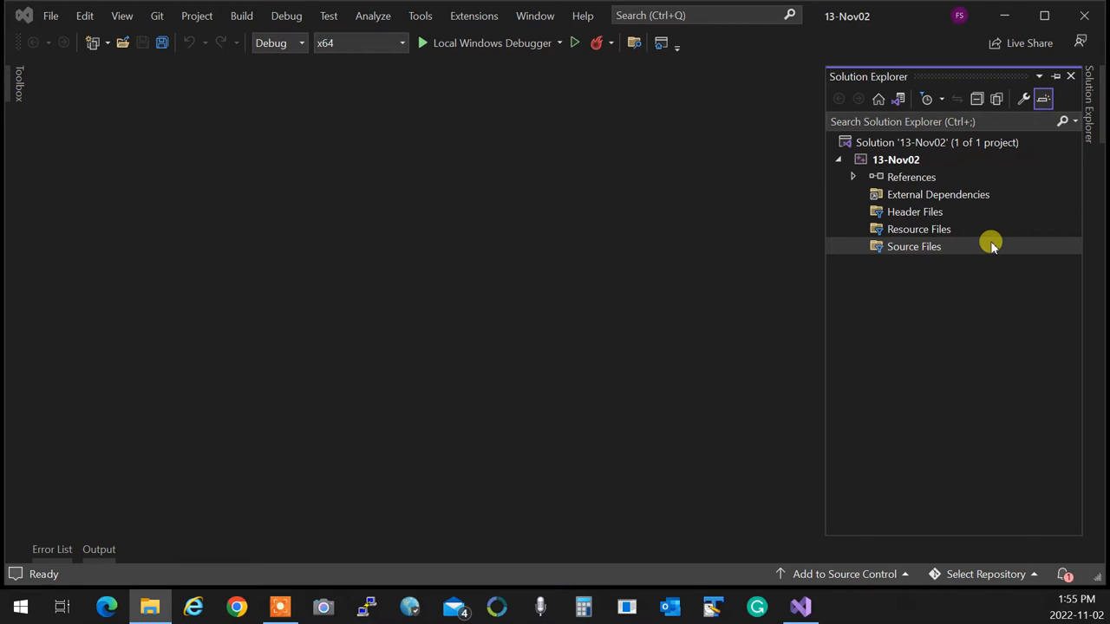
# Add a new C++ file named prg.cpp to Source Files and open it.
pyautogui.rightClick(931, 249)
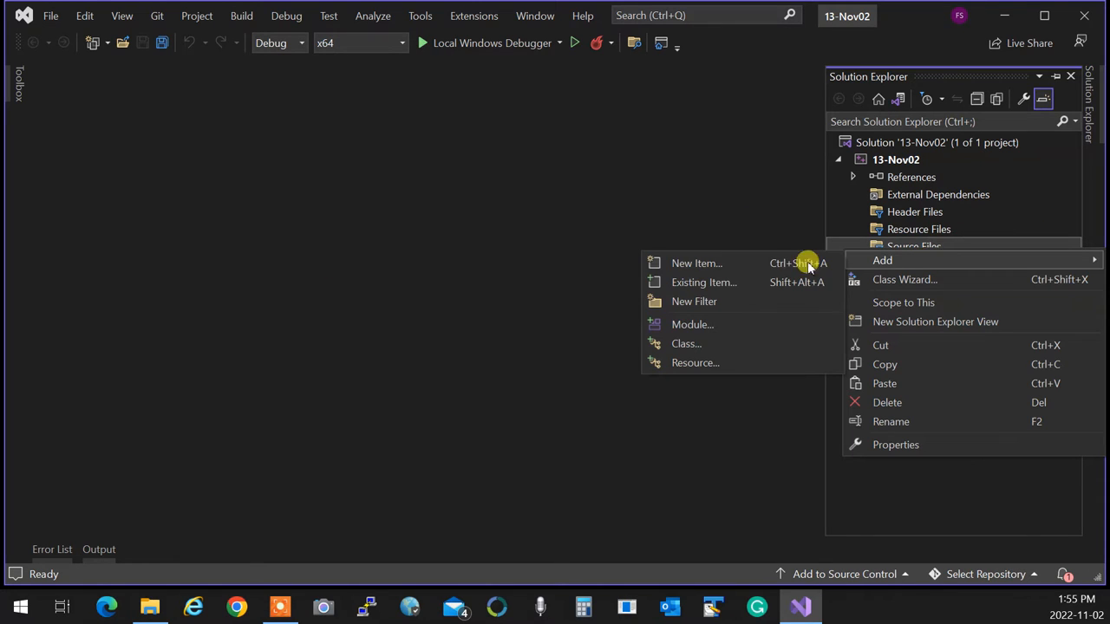
pyautogui.moveTo(882, 260)
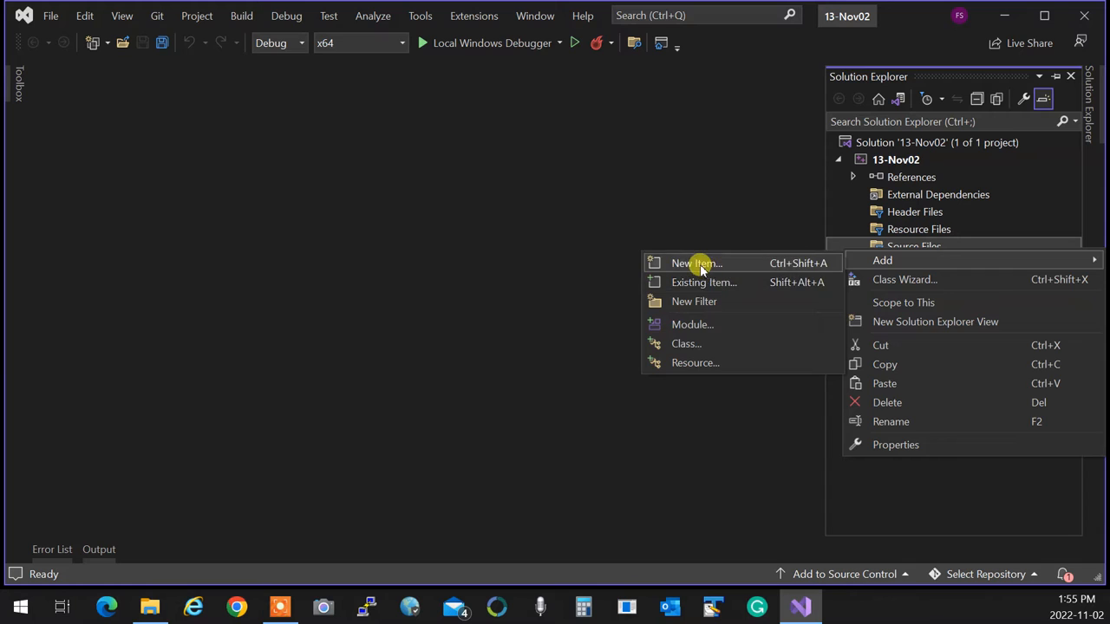
pyautogui.click(699, 262)
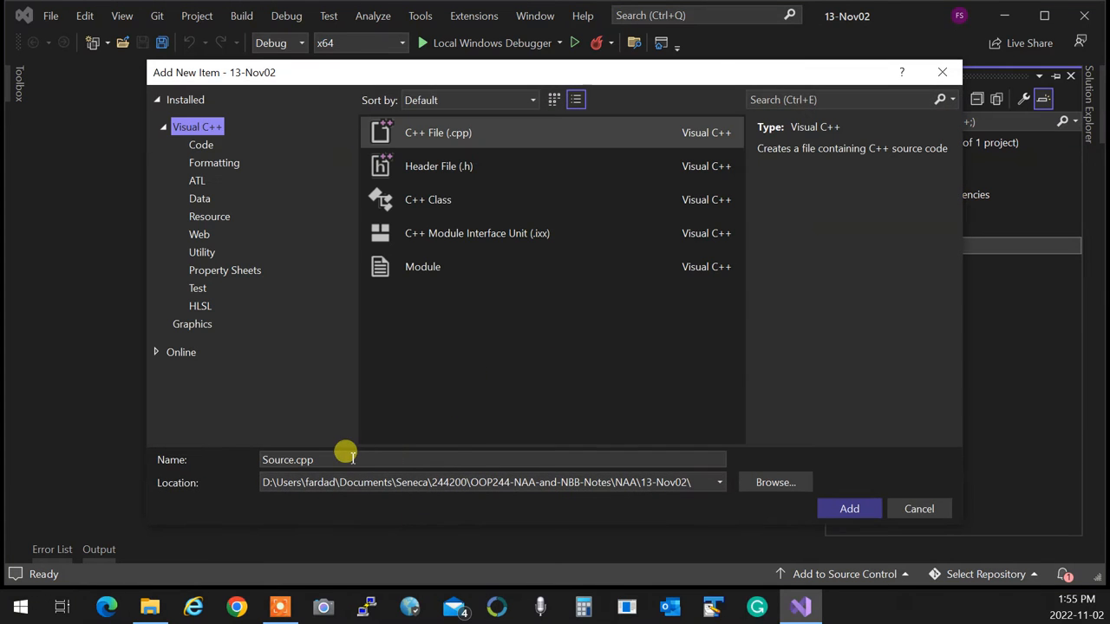
pyautogui.moveTo(345, 459); pyautogui.dragTo(253, 467)
pyautogui.write('p')
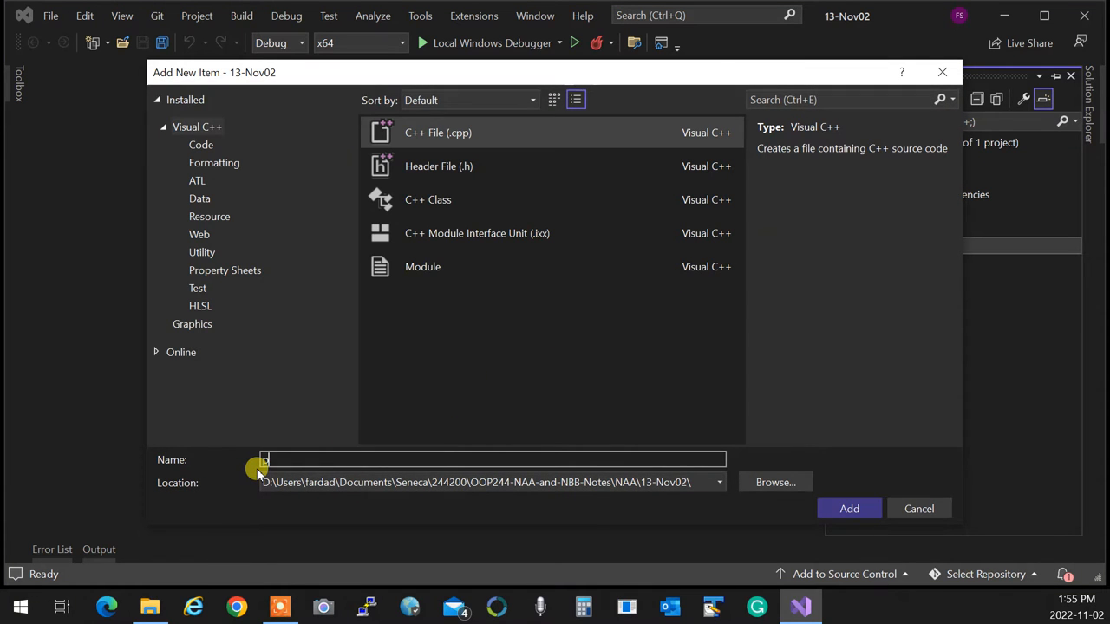
pyautogui.write('rg.cpp')
pyautogui.press('Return')
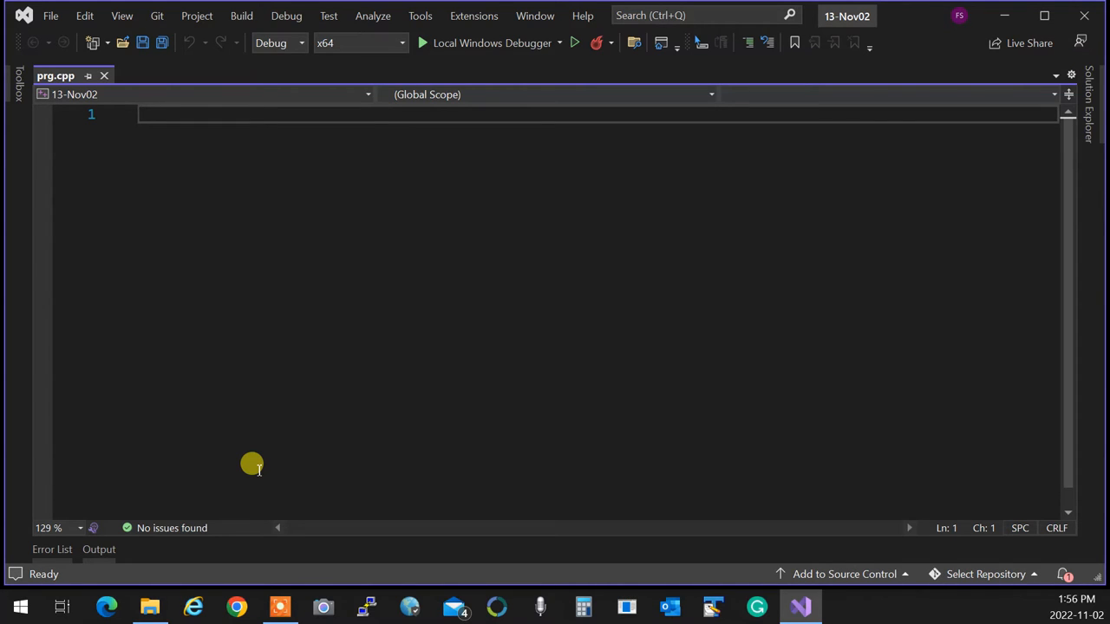
pyautogui.write('vlsad')
# Write class Vehicle with a private int speed member and an empty public: section.
pyautogui.press('BackSpace')
pyautogui.press('BackSpace')
pyautogui.press('BackSpace')
pyautogui.press('BackSpace')
pyautogui.press('BackSpace')
pyautogui.write('class ')
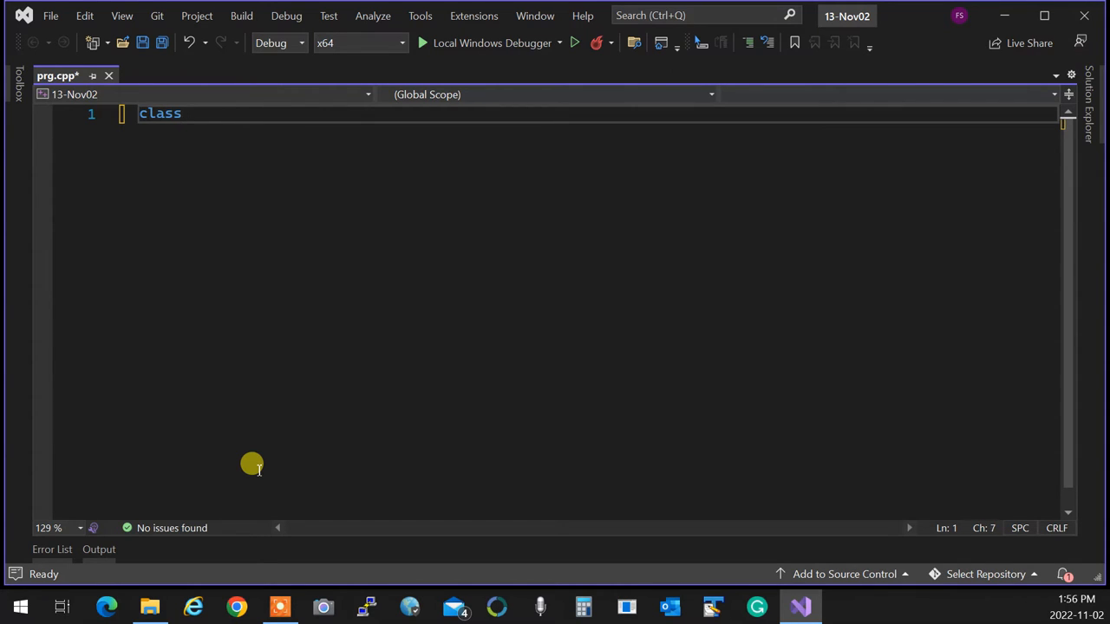
pyautogui.write('Vehicle {')
pyautogui.press('Return')
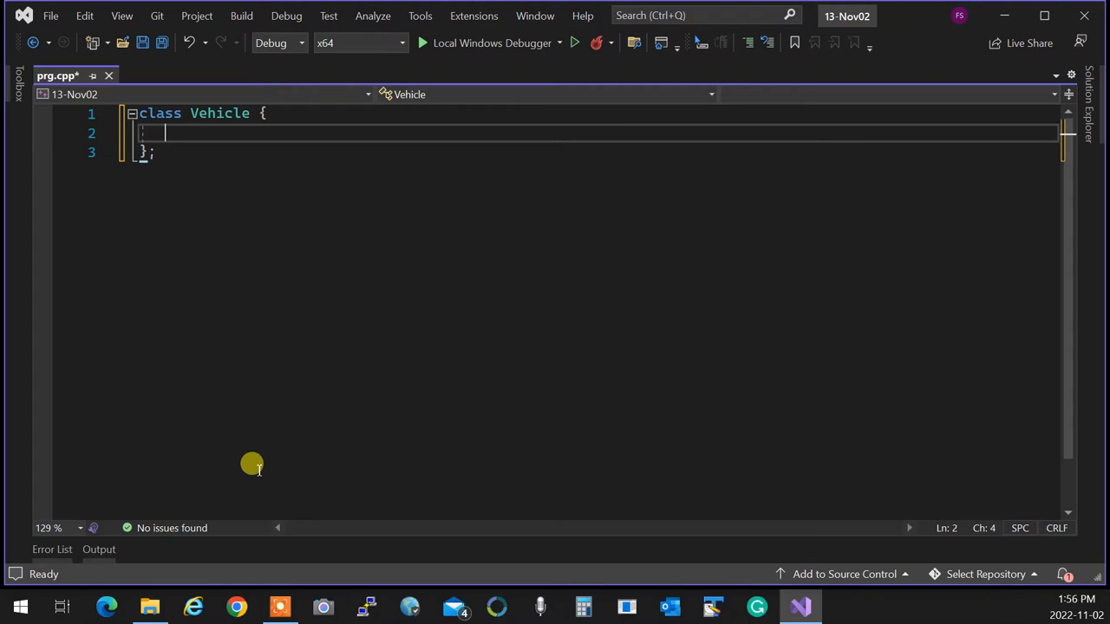
pyautogui.write('int spp')
pyautogui.press('BackSpace')
pyautogui.press('BackSpace')
pyautogui.write('eed;')
pyautogui.press('Return')
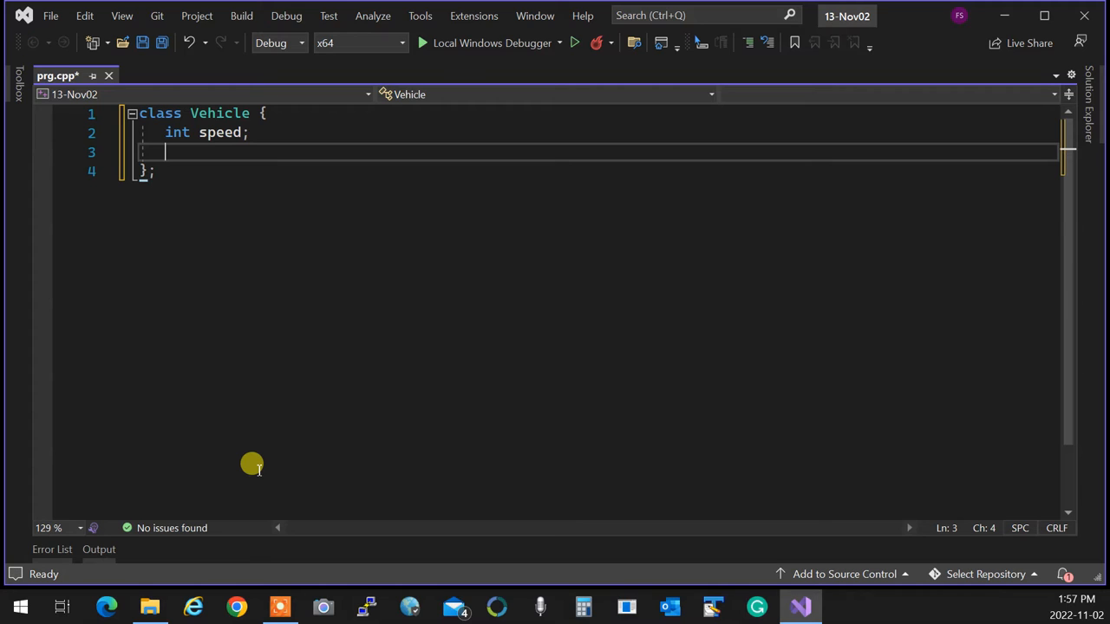
pyautogui.write('public:')
pyautogui.press('Down')
pyautogui.press('Return')
pyautogui.press('Return')
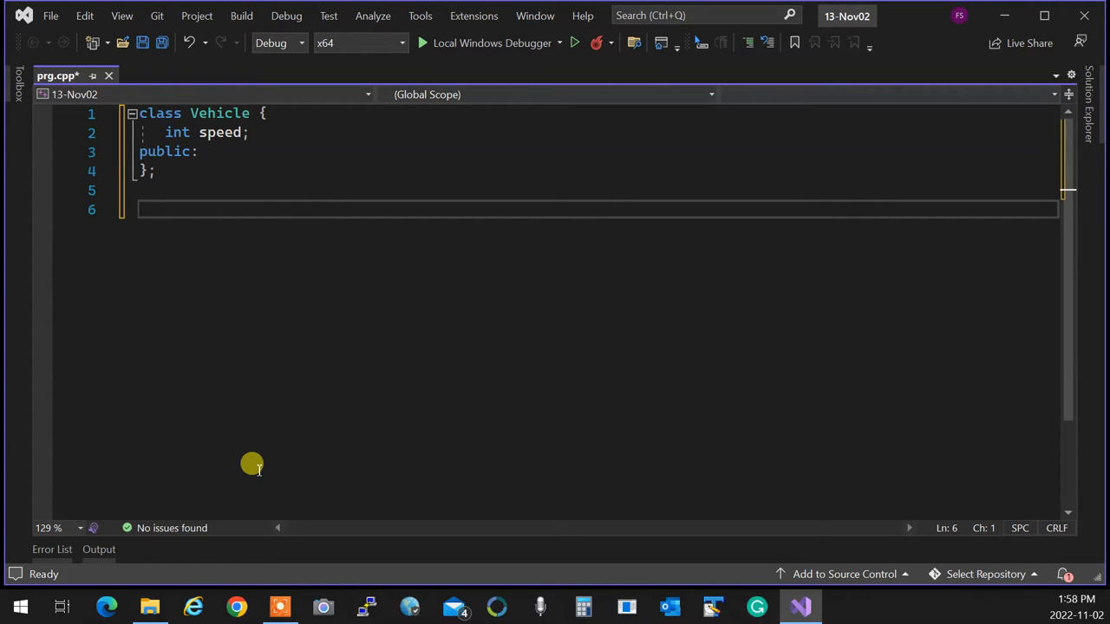
# Rename the Vehicle class to Bicycle and move below it for a new class.
pyautogui.doubleClick(232, 113)
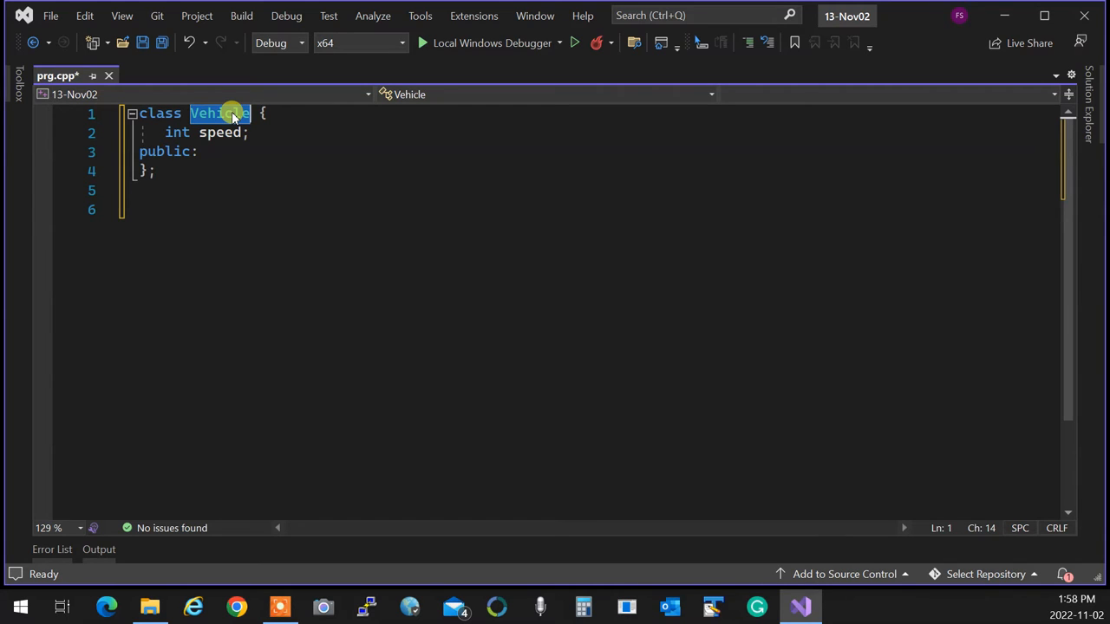
pyautogui.write('B')
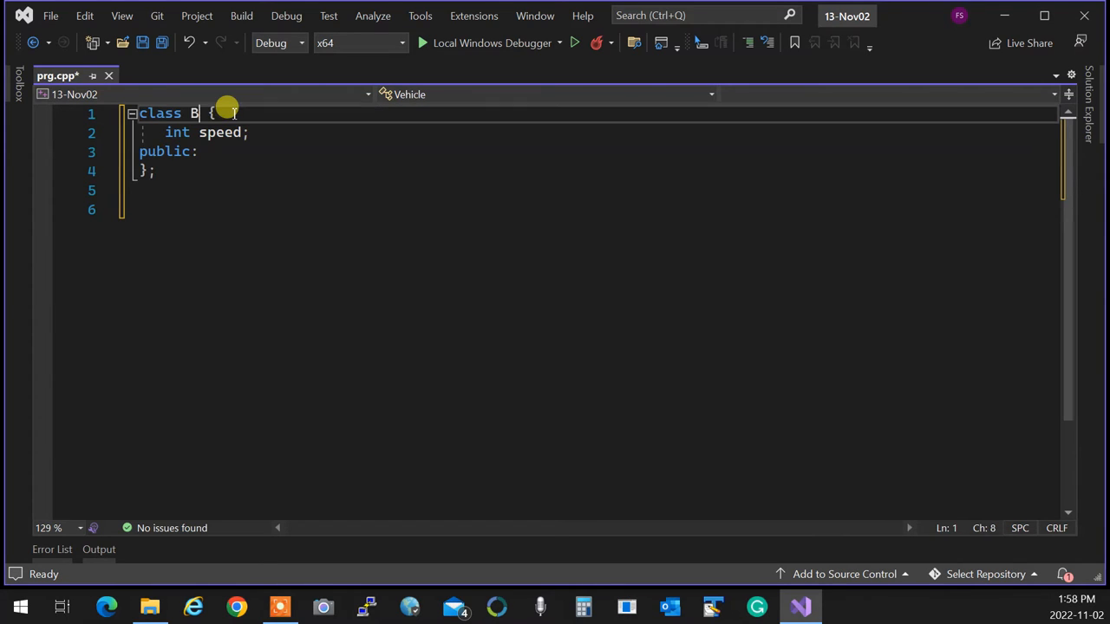
pyautogui.write('icyle')
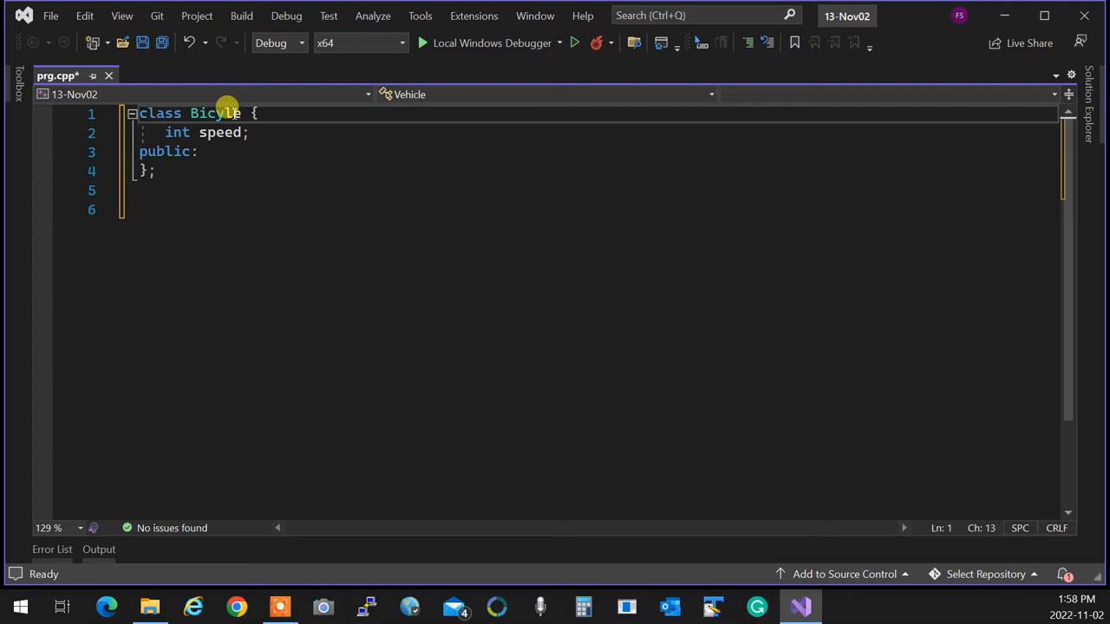
pyautogui.press('BackSpace')
pyautogui.press('BackSpace')
pyautogui.write('cle')
pyautogui.press('Down')
pyautogui.press('Down')
pyautogui.press('Down')
pyautogui.press('Down')
pyautogui.press('Return')
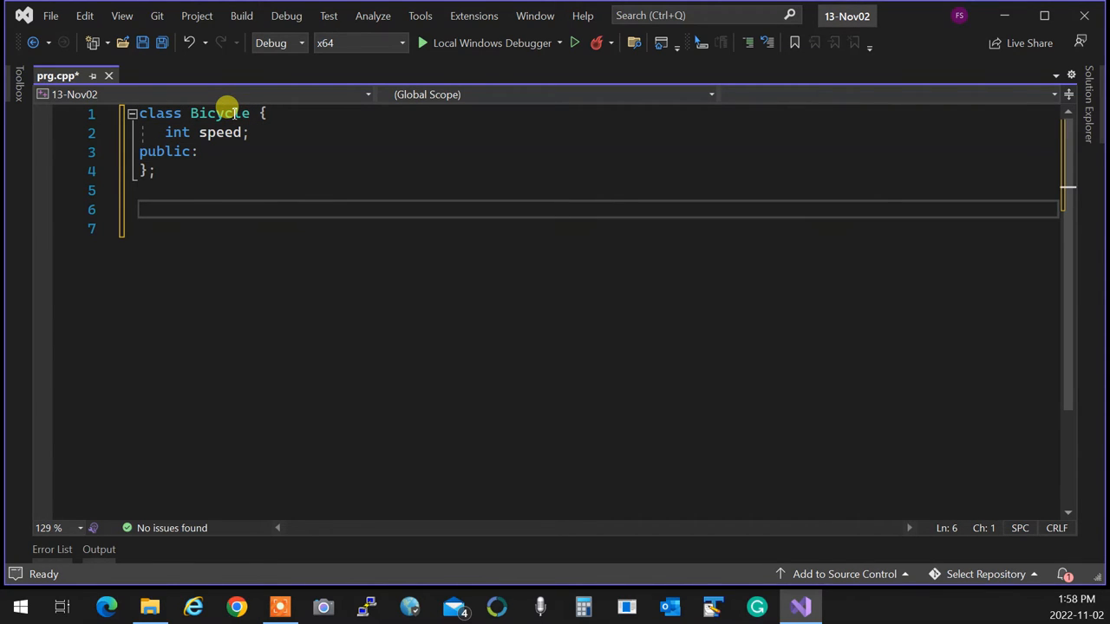
pyautogui.write('class Engine {')
# Add class Engine with a double power member and an empty public: section.
pyautogui.press('Return')
pyautogui.write('pbu')
pyautogui.press('BackSpace')
pyautogui.press('BackSpace')
pyautogui.write('ublic:')
pyautogui.press('Up')
pyautogui.press('Down')
pyautogui.press('Down')
pyautogui.press('Down')
pyautogui.press('Up')
pyautogui.press('Up')
pyautogui.press('Up')
pyautogui.press('End')
pyautogui.press('Return')
pyautogui.write('double power;')
pyautogui.press('Down')
pyautogui.press('Down')
pyautogui.press('Return')
pyautogui.press('Return')
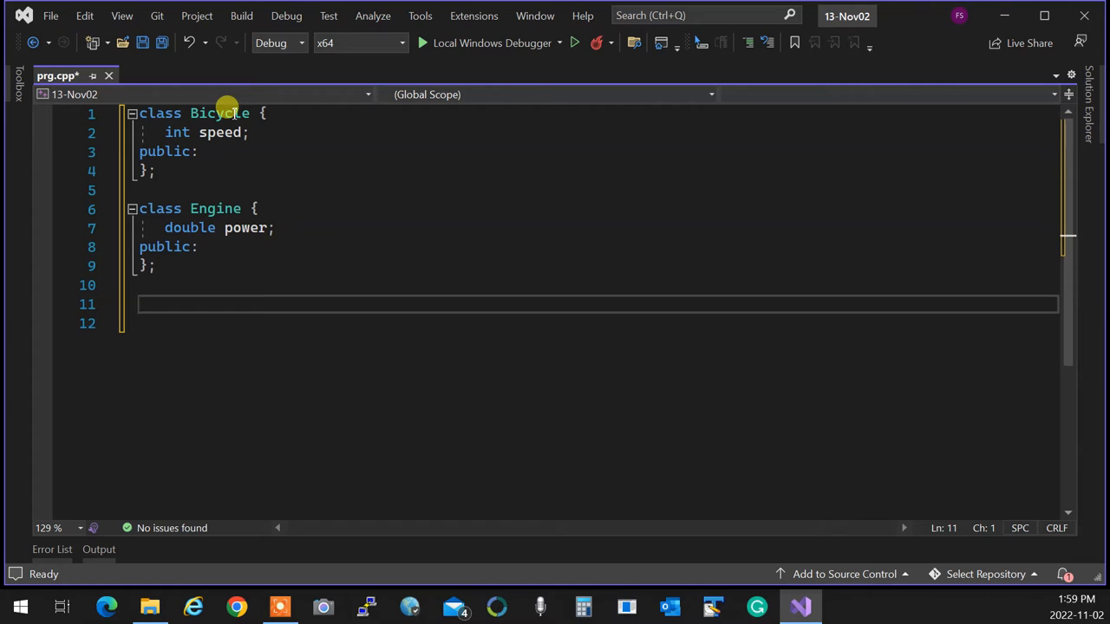
# Declare an Engine(double power) constructor under Engine's public: section.
pyautogui.click(211, 246)
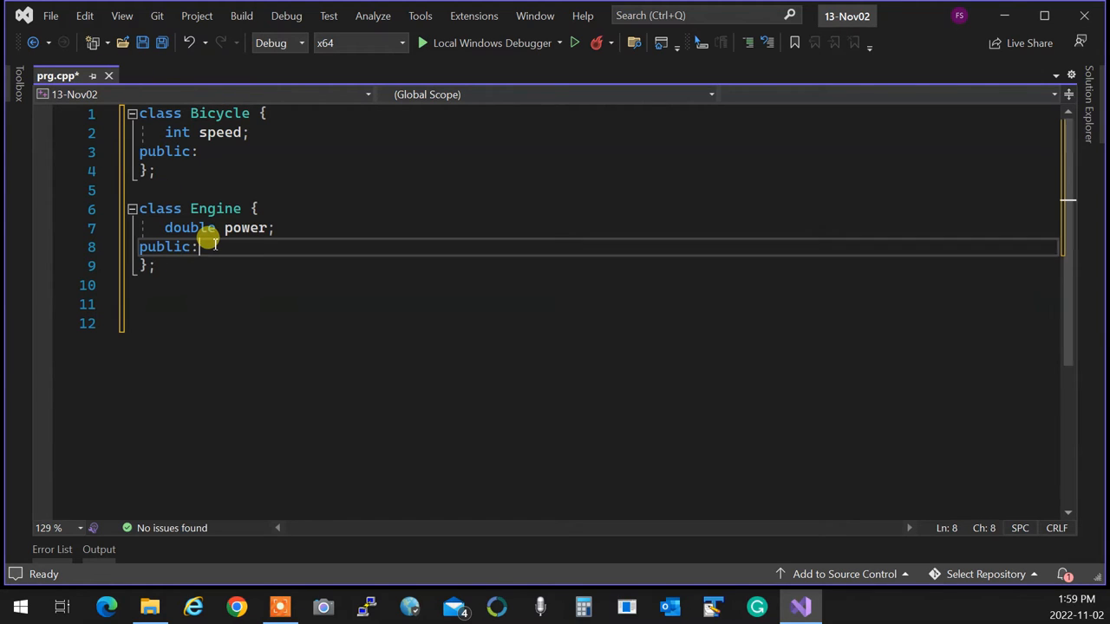
pyautogui.press('Return')
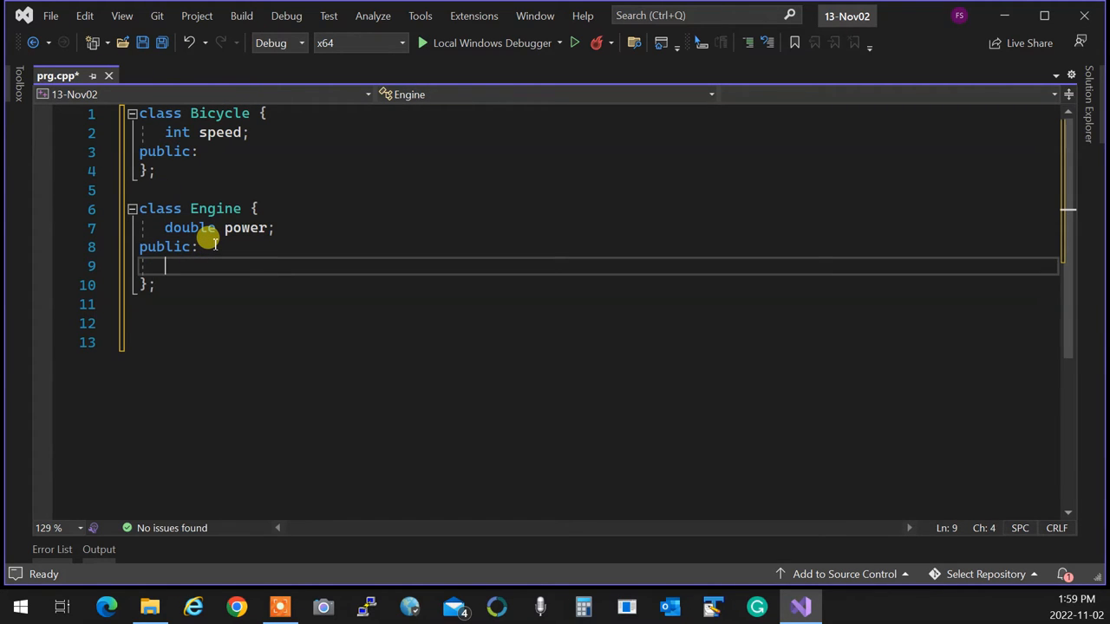
pyautogui.write('Engine(')
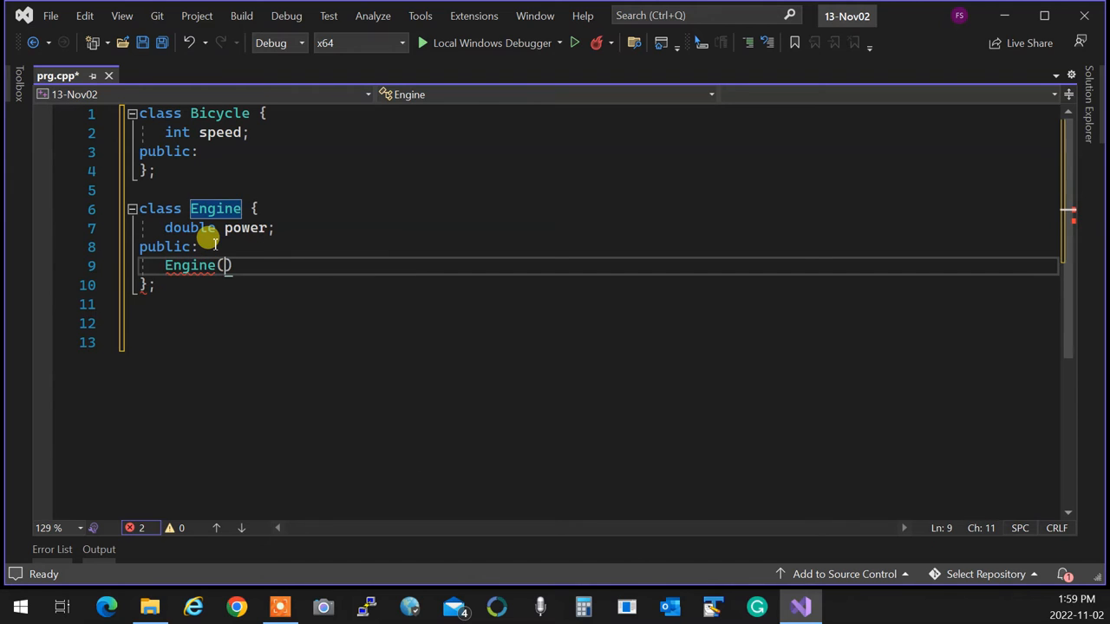
pyautogui.write('double ')
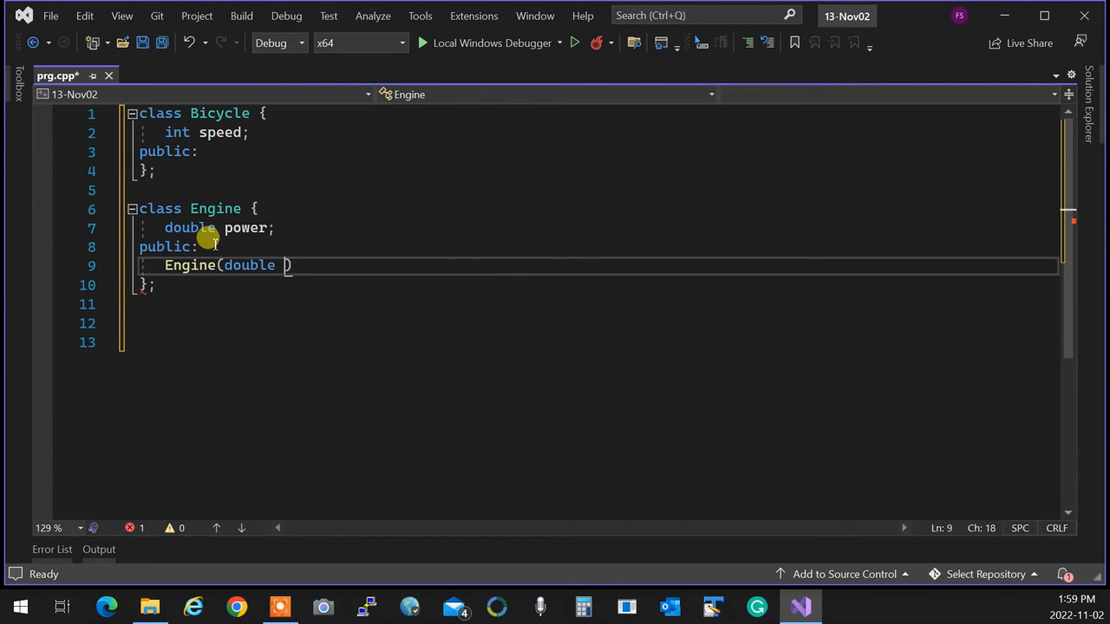
pyautogui.write('poer')
pyautogui.press('BackSpace')
pyautogui.press('BackSpace')
pyautogui.write('wer;')
pyautogui.press('Up')
pyautogui.press('Up')
pyautogui.press('Left')
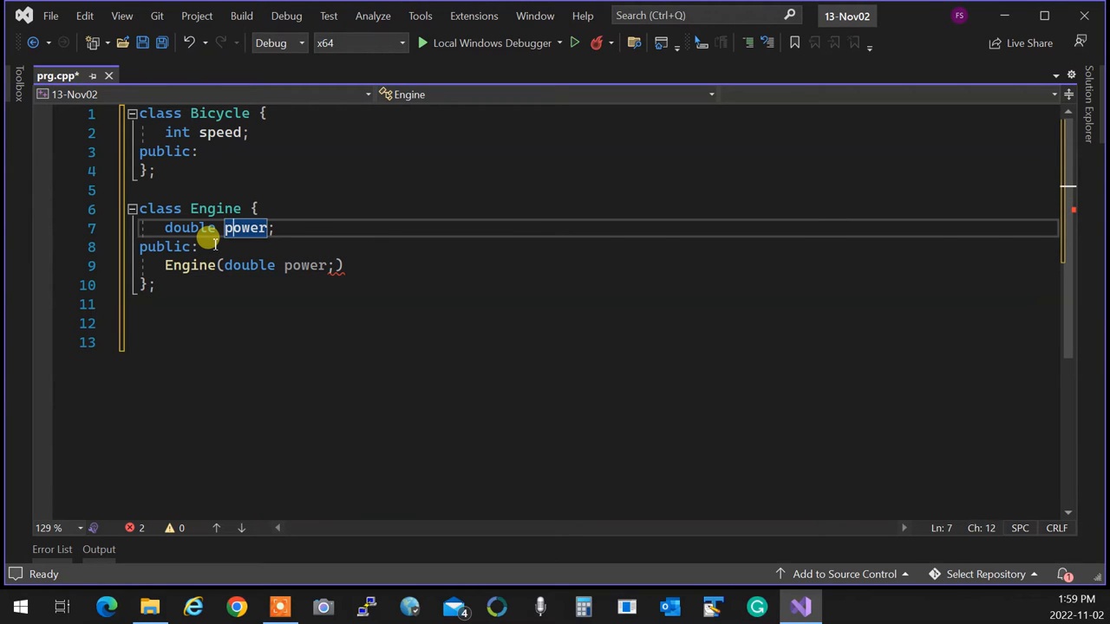
pyautogui.write('m_')
# Rename the Bicycle field to m_speed and declare a Bicycle(int speed) constructor.
pyautogui.press('Up')
pyautogui.press('Up')
pyautogui.press('Up')
pyautogui.press('Up')
pyautogui.press('Up')
pyautogui.press('Left')
pyautogui.press('Left')
pyautogui.press('Left')
pyautogui.write('m_')
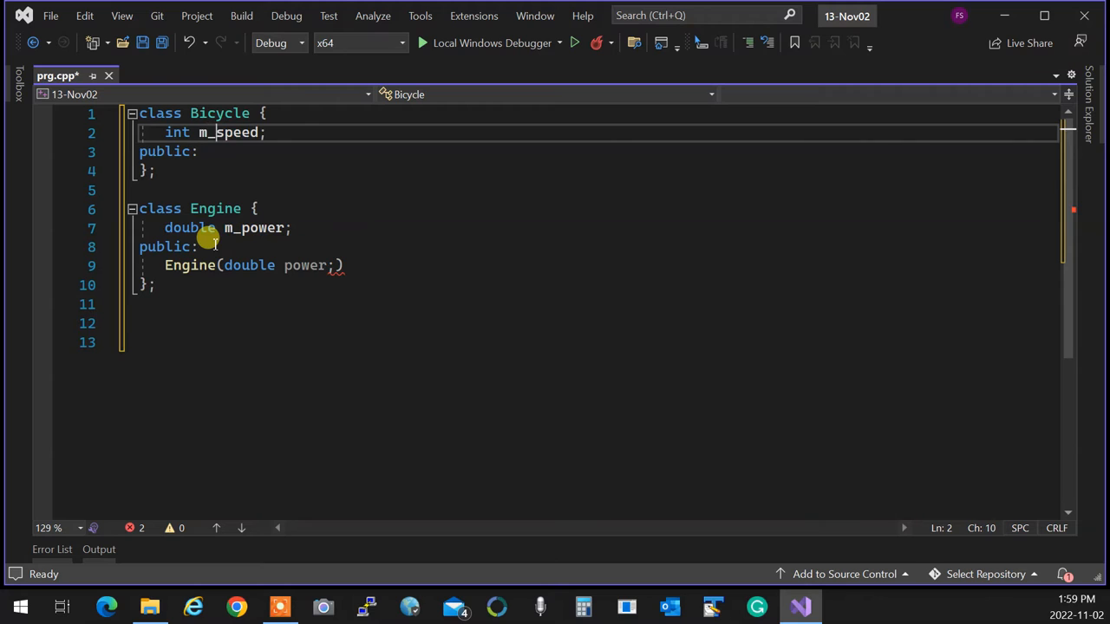
pyautogui.press('Down')
pyautogui.press('Return')
pyautogui.write('Bicycle')
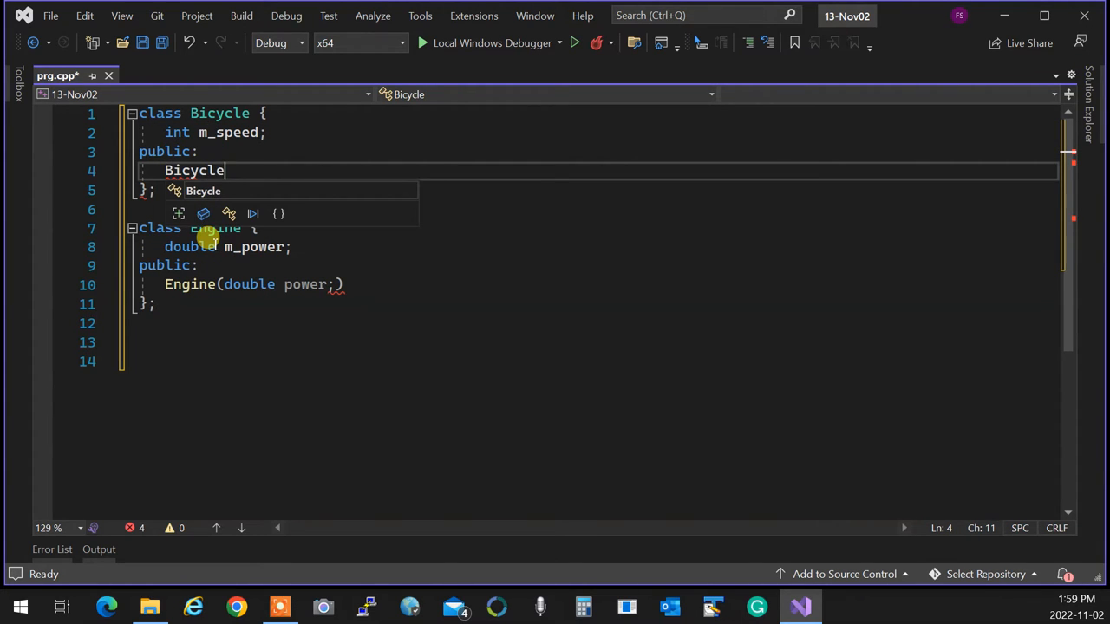
pyautogui.write('{')
pyautogui.write('int s')
pyautogui.press('BackSpace')
pyautogui.press('BackSpace')
pyautogui.press('BackSpace')
pyautogui.press('BackSpace')
pyautogui.press('BackSpace')
pyautogui.press('BackSpace')
pyautogui.write('(spped')
pyautogui.press('BackSpace')
pyautogui.press('BackSpace')
pyautogui.press('BackSpace')
pyautogui.press('BackSpace')
pyautogui.press('BackSpace')
pyautogui.write('int peed')
pyautogui.press('BackSpace')
pyautogui.press('BackSpace')
pyautogui.press('BackSpace')
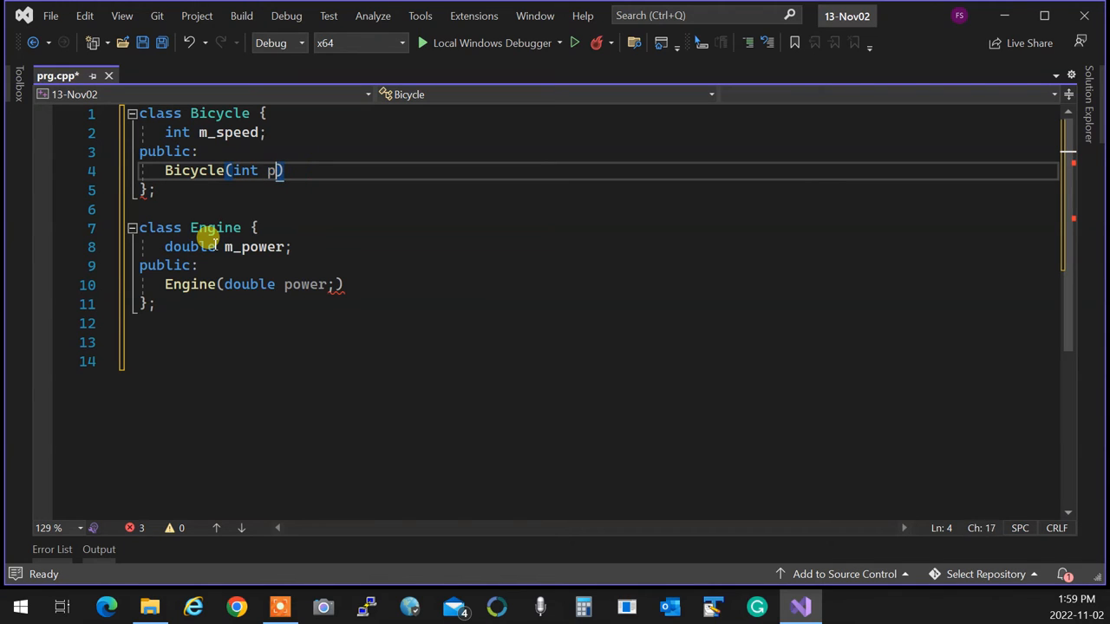
pyautogui.press('BackSpace')
pyautogui.write('speed);')
# Remove the stray semicolon inside the Engine constructor's parentheses.
pyautogui.press('Down')
pyautogui.press('Down')
pyautogui.press('Down')
pyautogui.press('Down')
pyautogui.press('Down')
pyautogui.press('Down')
pyautogui.press('Right')
pyautogui.press('BackSpace')
pyautogui.press('Right')
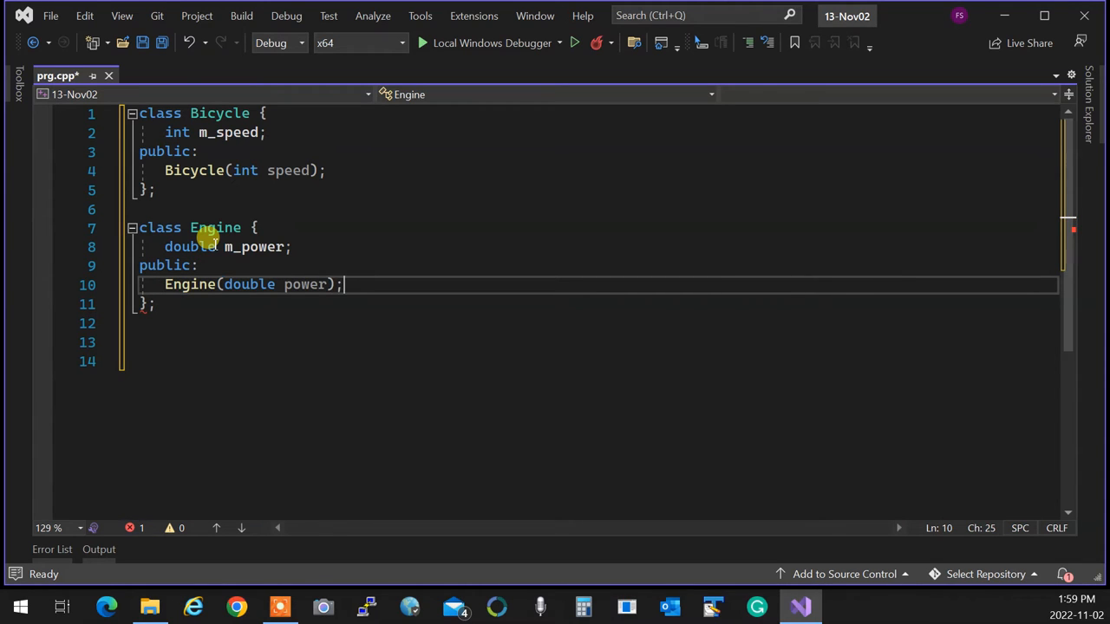
# Insert blank lines below the Engine class to make room for a third class.
pyautogui.press('Down')
pyautogui.press('Return')
pyautogui.press('Return')
pyautogui.press('Return')
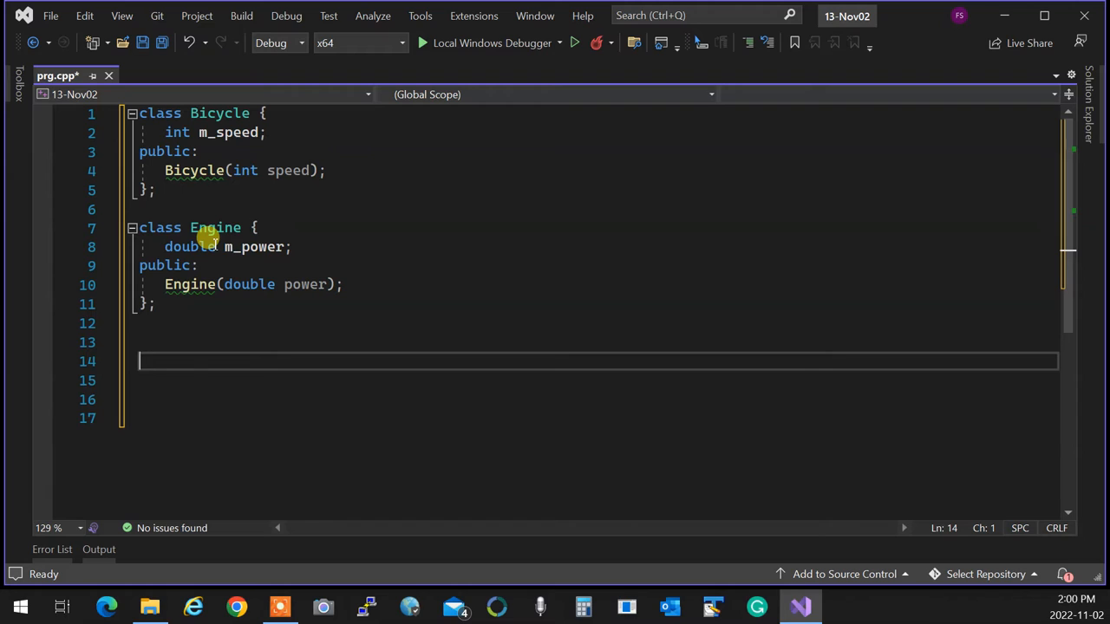
pyautogui.write('clsds')
# Add class Motorcycle :public Bicycle holding an Engine m_engine member.
pyautogui.press('BackSpace')
pyautogui.press('BackSpace')
pyautogui.press('BackSpace')
pyautogui.write('ass')
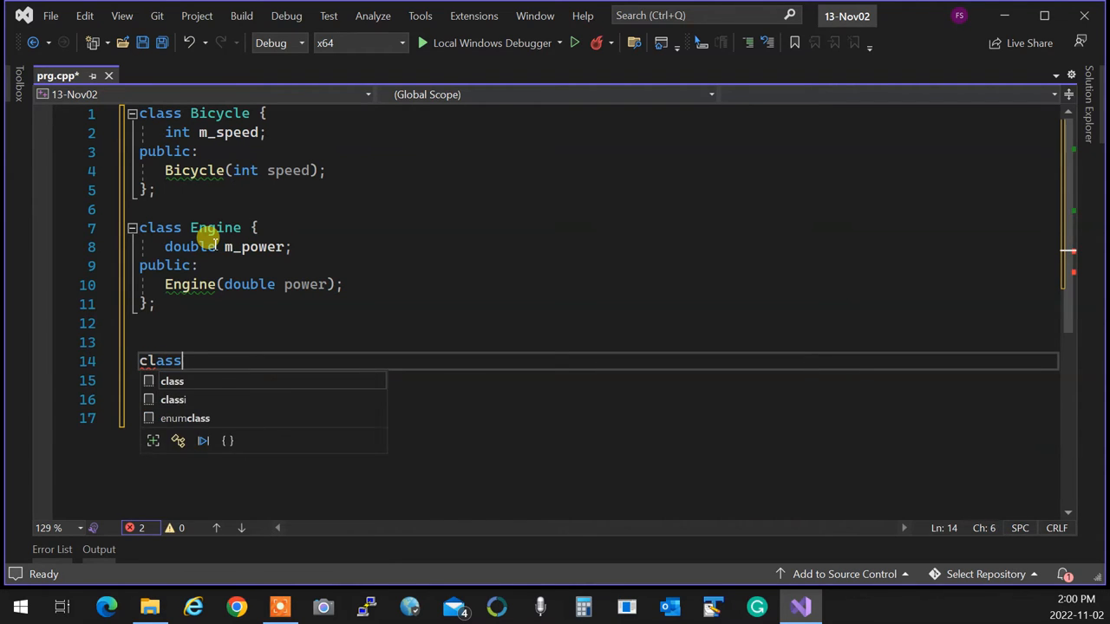
pyautogui.write(' Motorcycle')
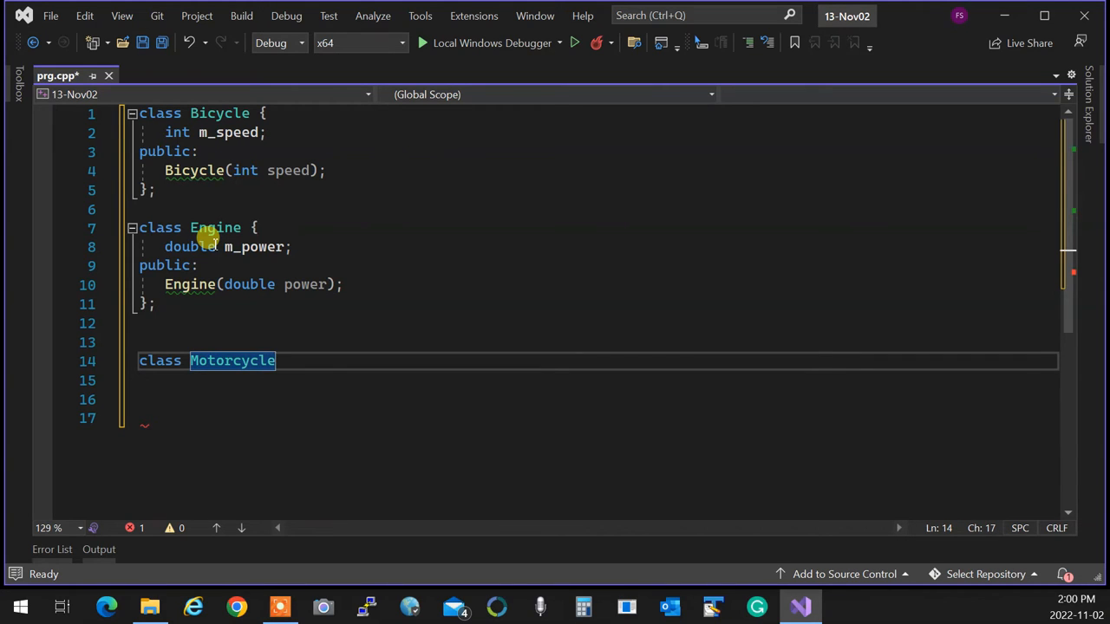
pyautogui.write('{')
pyautogui.press('BackSpace')
pyautogui.write(':publ')
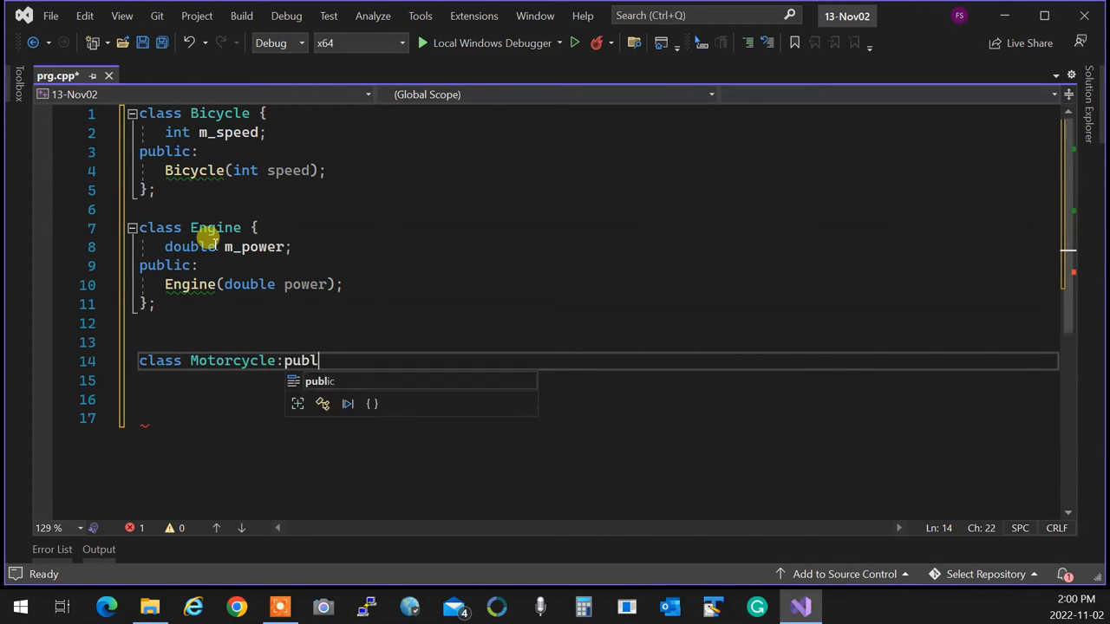
pyautogui.write('ic Bic')
pyautogui.press('Tab')
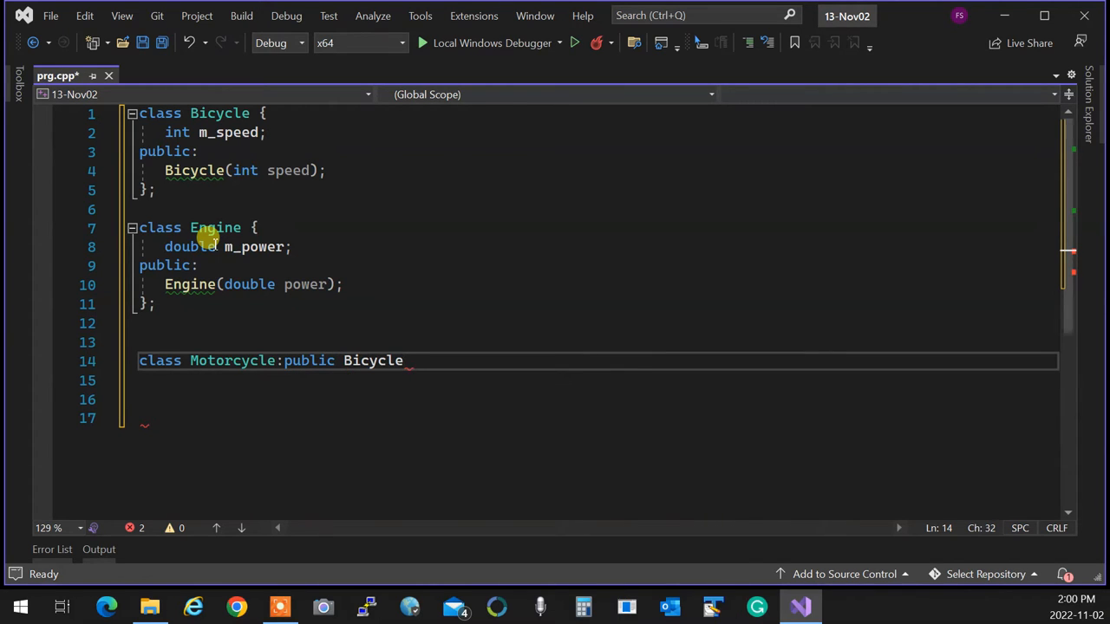
pyautogui.write('{')
pyautogui.press('Return')
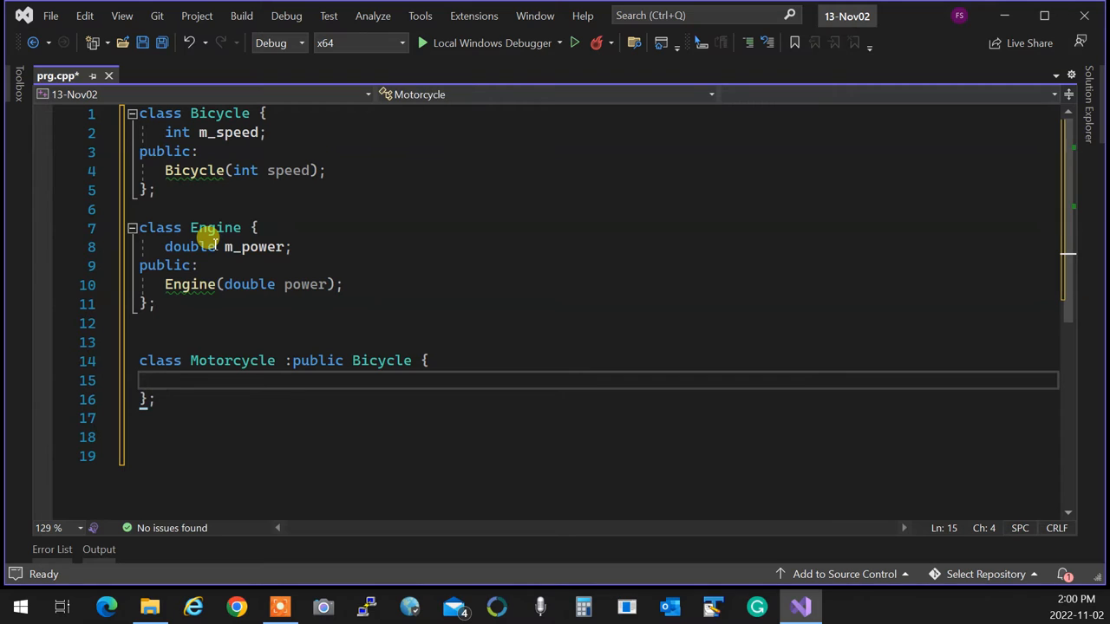
pyautogui.write('Engine ')
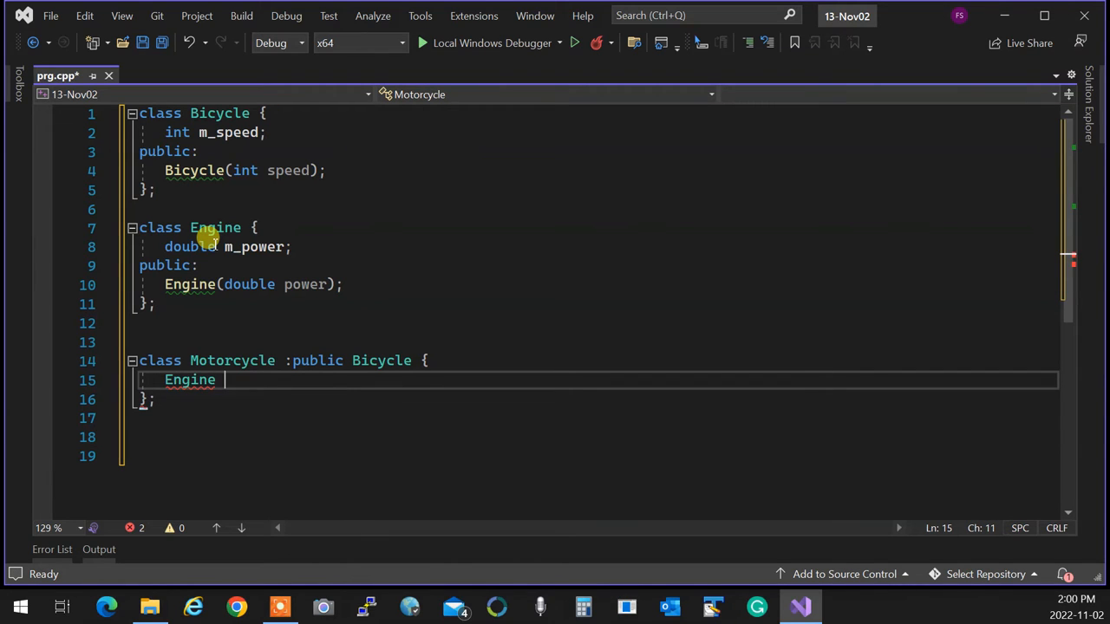
pyautogui.write('m_engine')
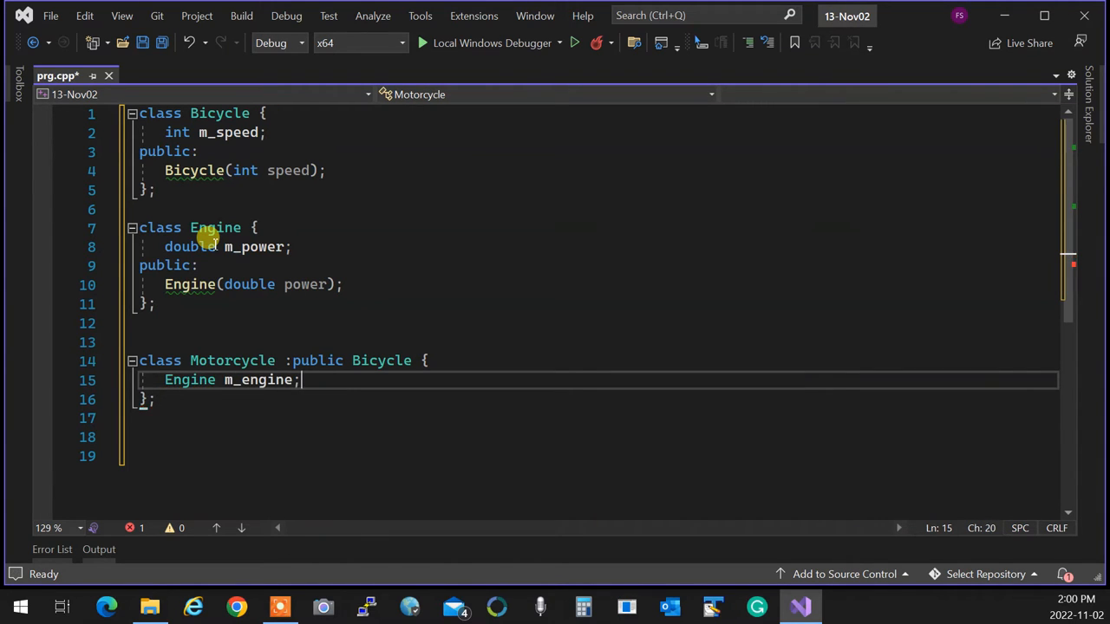
pyautogui.write(';')
pyautogui.press('Return')
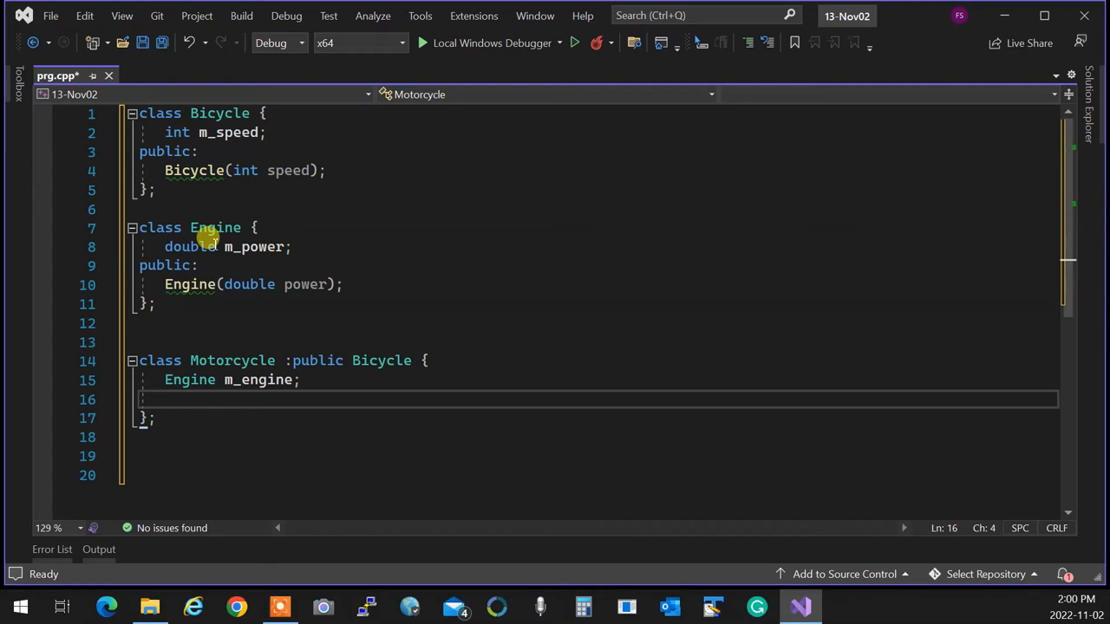
pyautogui.write('public:')
# Add a public: section to Motorcycle and start its constructor name.
pyautogui.press('Return')
pyautogui.write('Mo')
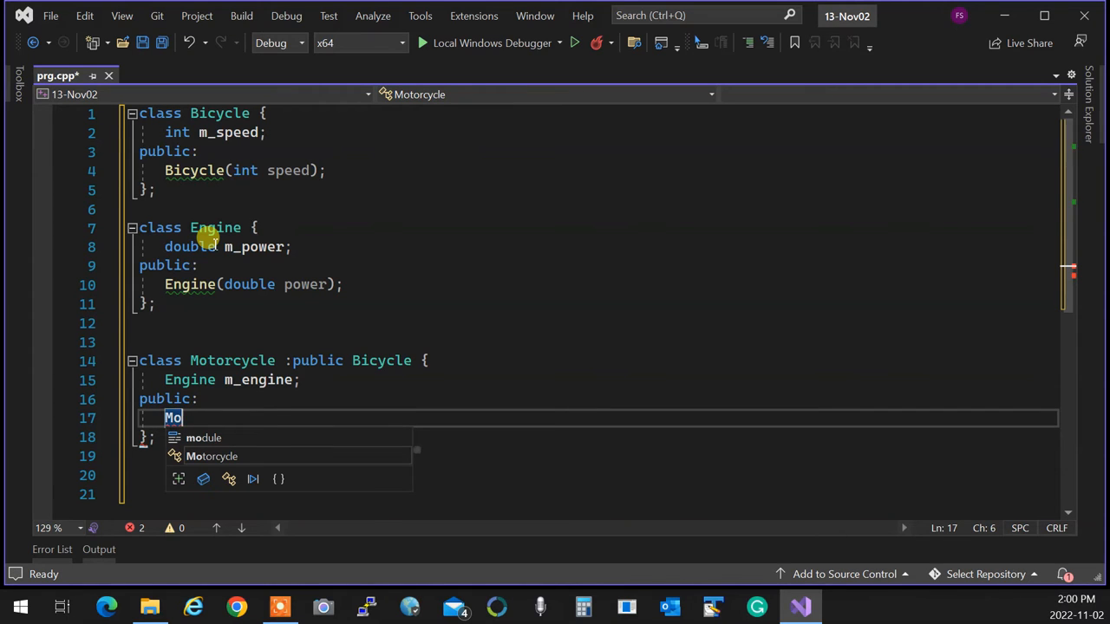
pyautogui.click(321, 386)
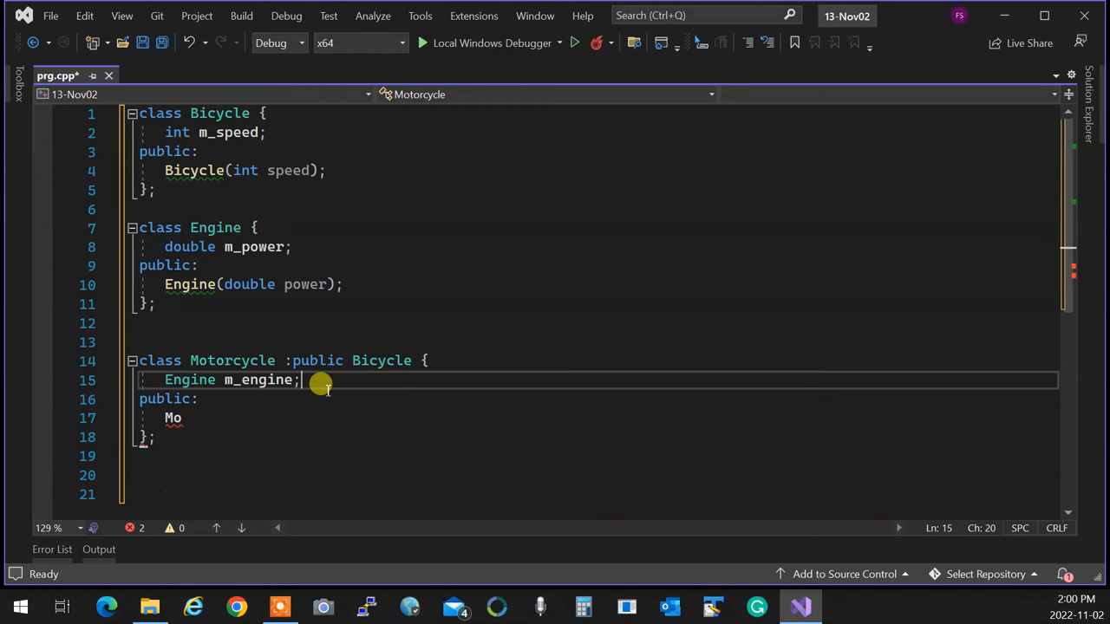
pyautogui.press('Return')
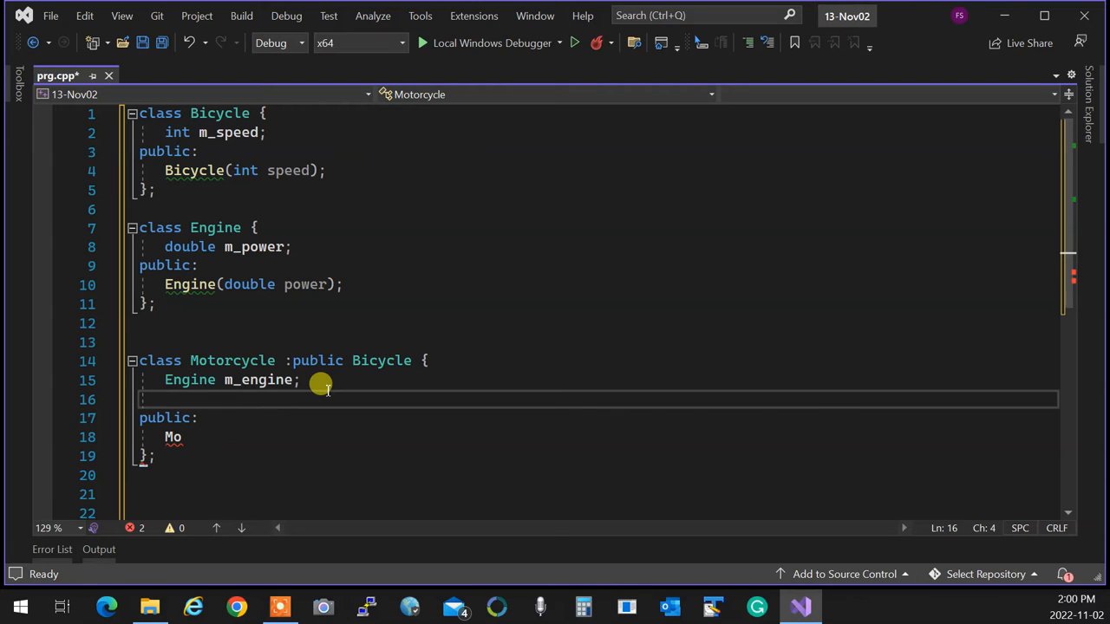
pyautogui.press('BackSpace')
pyautogui.press('BackSpace')
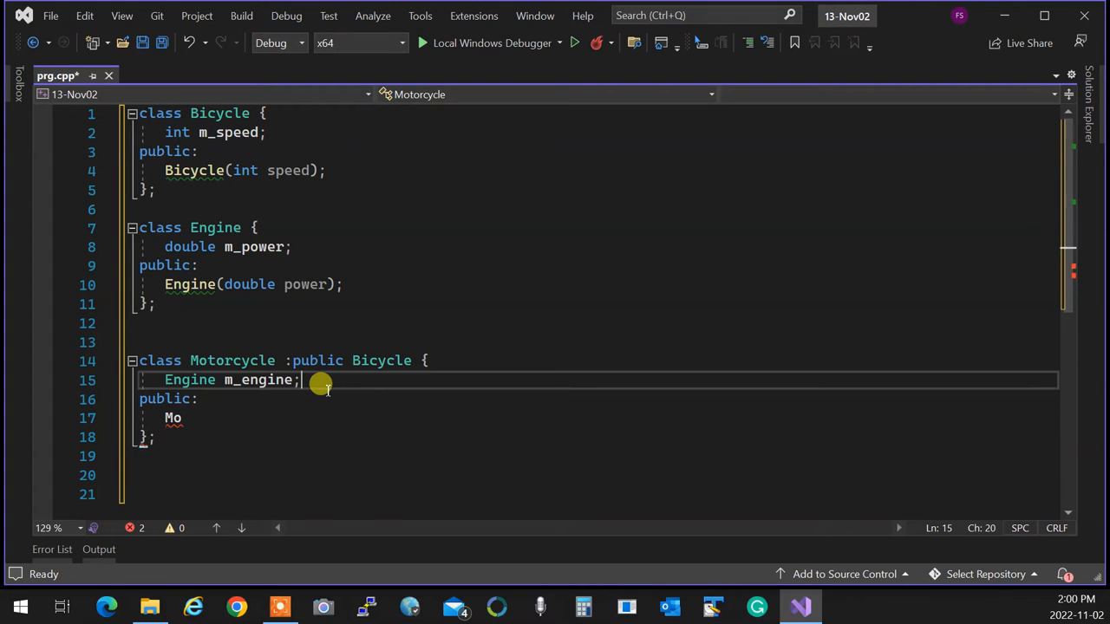
pyautogui.press('Down')
pyautogui.press('Down')
pyautogui.press('End')
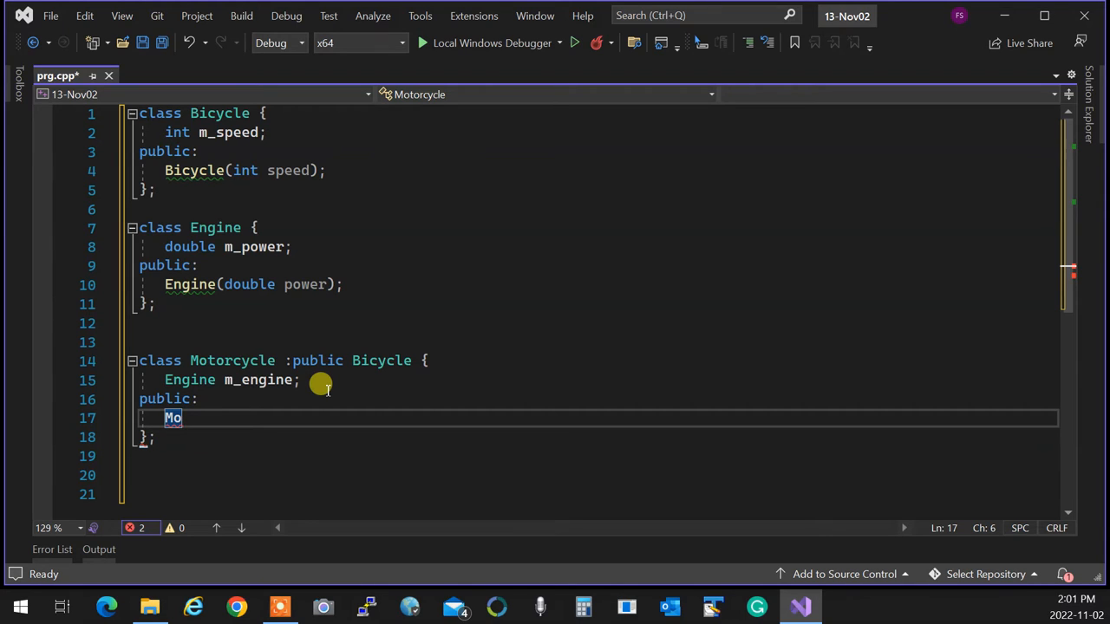
pyautogui.write('o')
pyautogui.press('BackSpace')
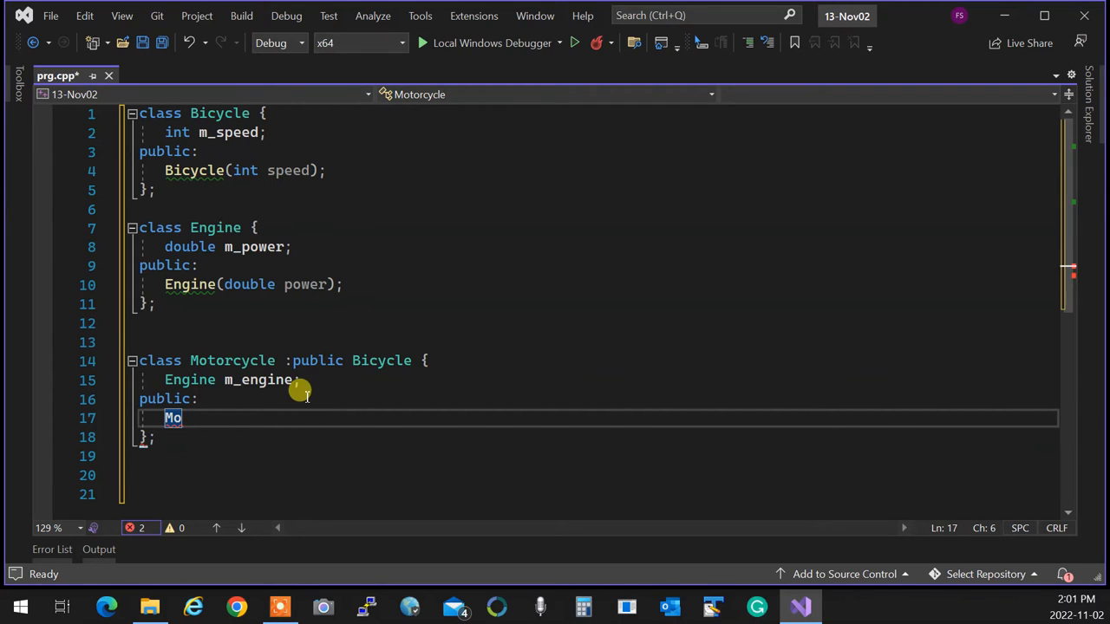
pyautogui.moveTo(198, 133); pyautogui.dragTo(276, 128)
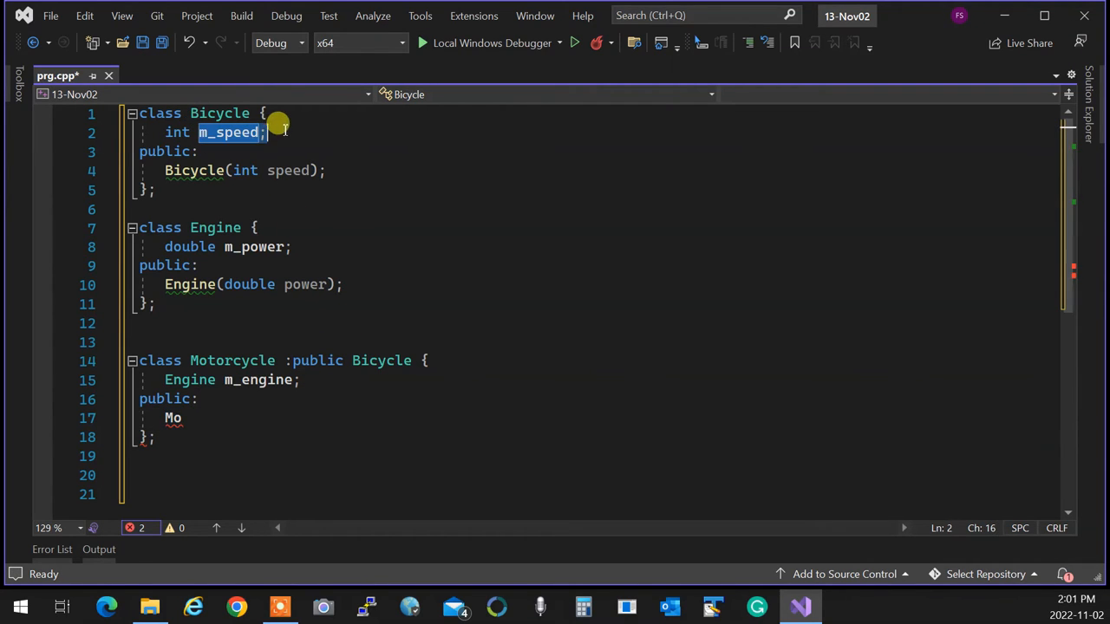
pyautogui.click(254, 413)
pyautogui.write('torcycle')
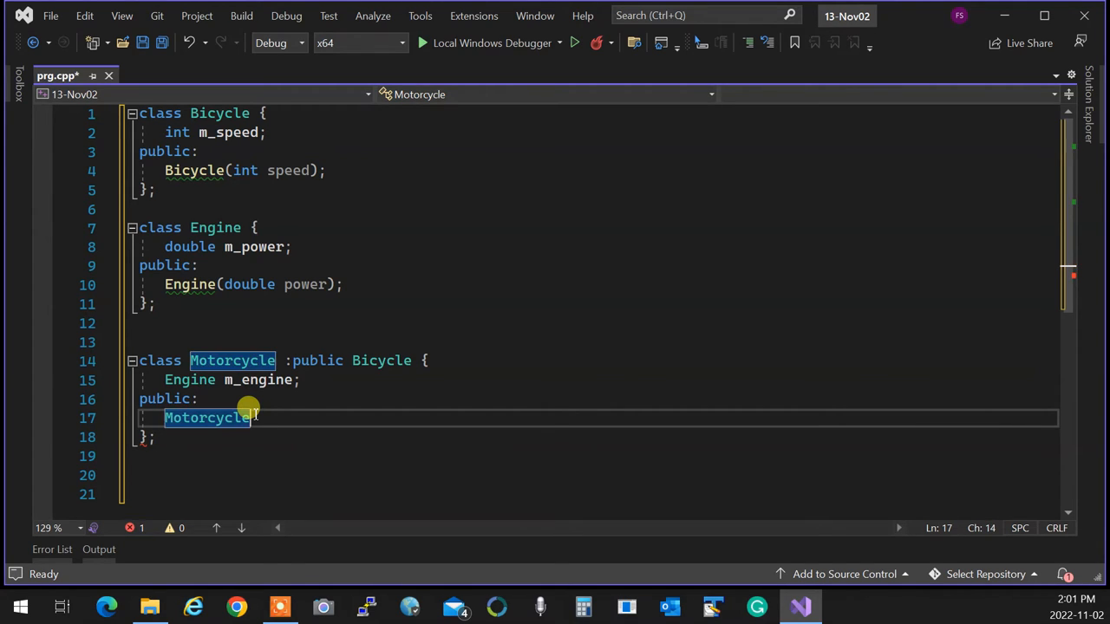
pyautogui.write('(Engo')
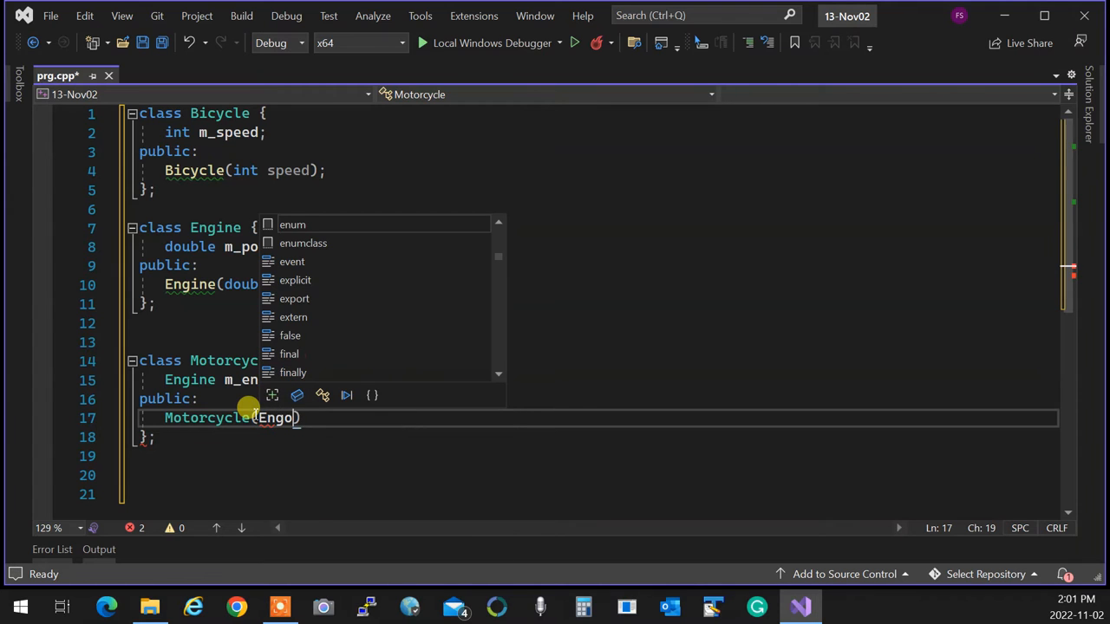
pyautogui.write('ine')
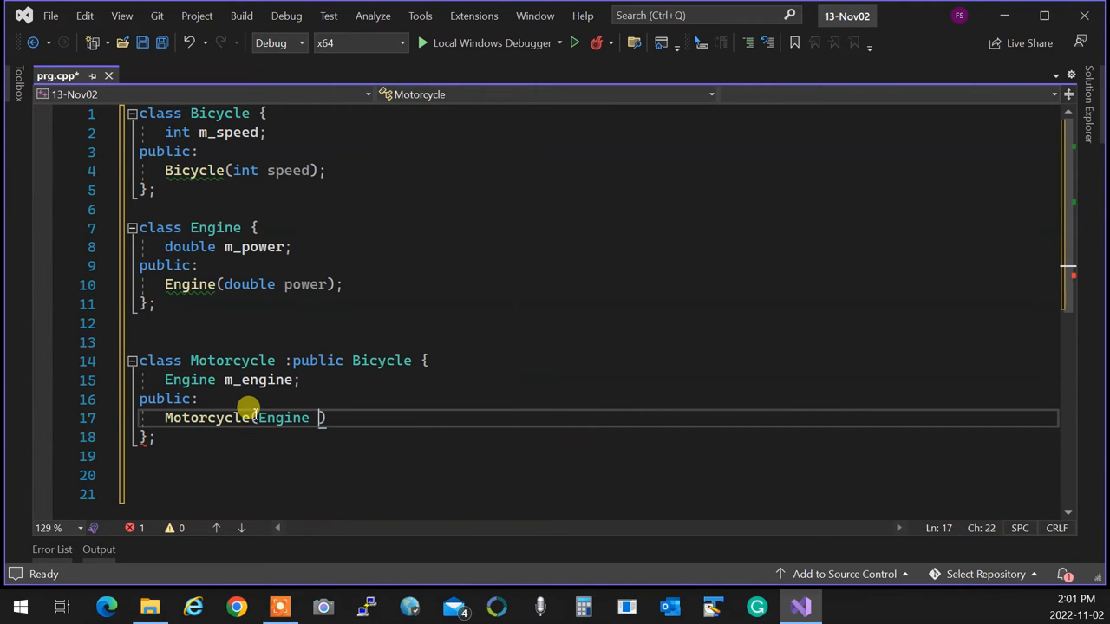
# Declare Motorcycle(double power, int speed) with an empty constructor body.
pyautogui.press('BackSpace')
pyautogui.press('Left')
pyautogui.press('Left')
pyautogui.press('Left')
pyautogui.press('Left')
pyautogui.write('copnst')
pyautogui.press('BackSpace')
pyautogui.press('BackSpace')
pyautogui.press('BackSpace')
pyautogui.press('BackSpace')
pyautogui.write('nst Engine& e,')
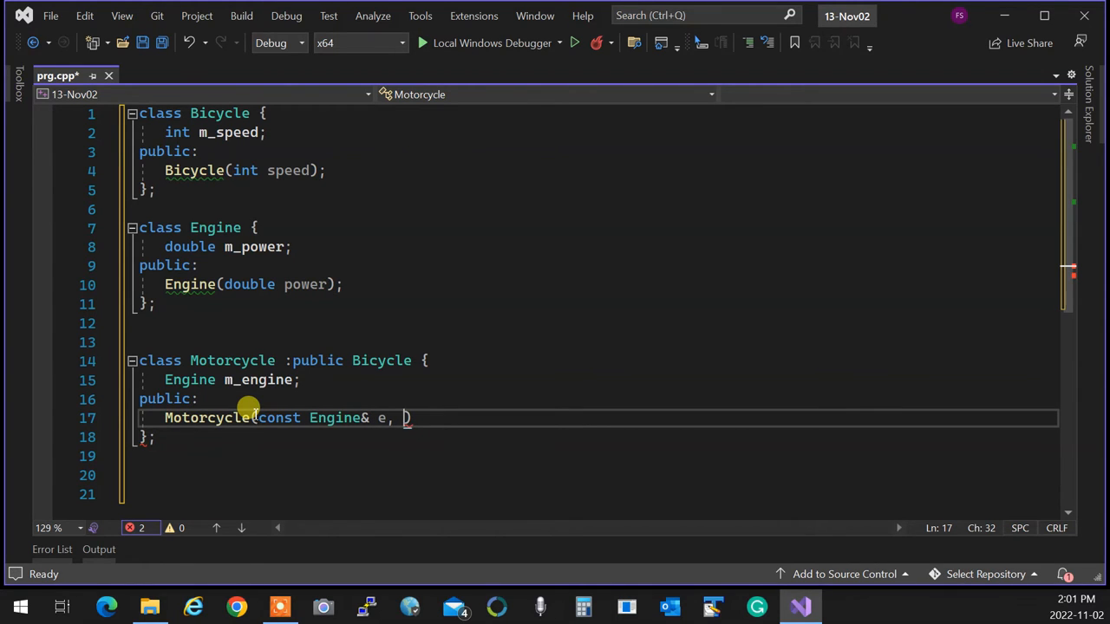
pyautogui.press('BackSpace')
pyautogui.press('BackSpace')
pyautogui.press('BackSpace')
pyautogui.press('BackSpace')
pyautogui.press('BackSpace')
pyautogui.press('BackSpace')
pyautogui.press('BackSpace')
pyautogui.press('BackSpace')
pyautogui.write('double pp')
pyautogui.press('BackSpace')
pyautogui.write('ower, int speed')
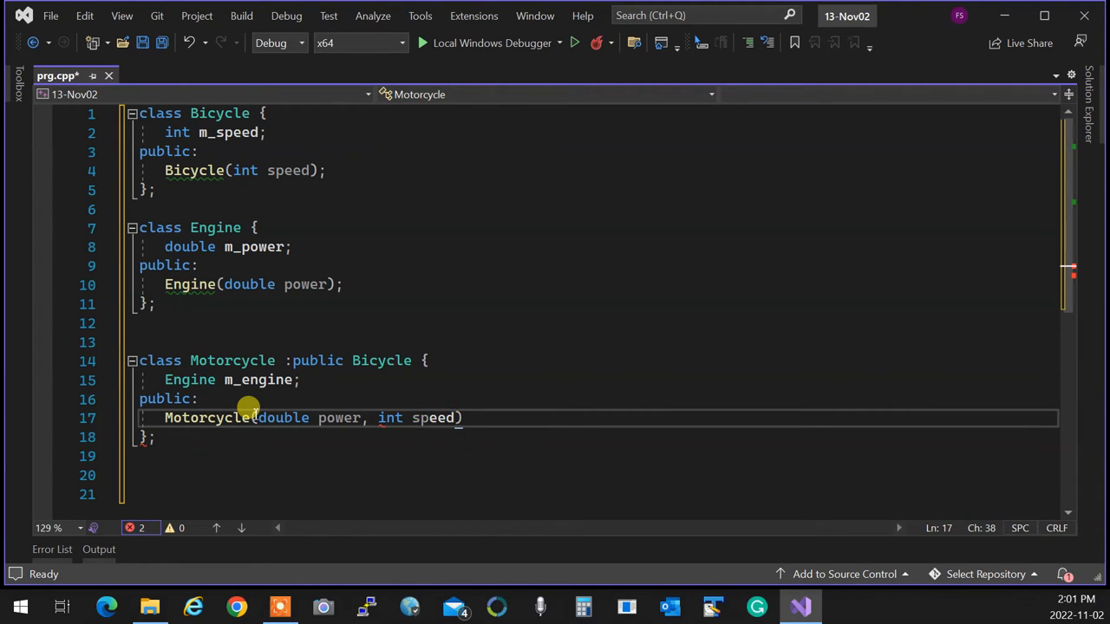
pyautogui.write(')')
pyautogui.write(' {')
pyautogui.press('Return')
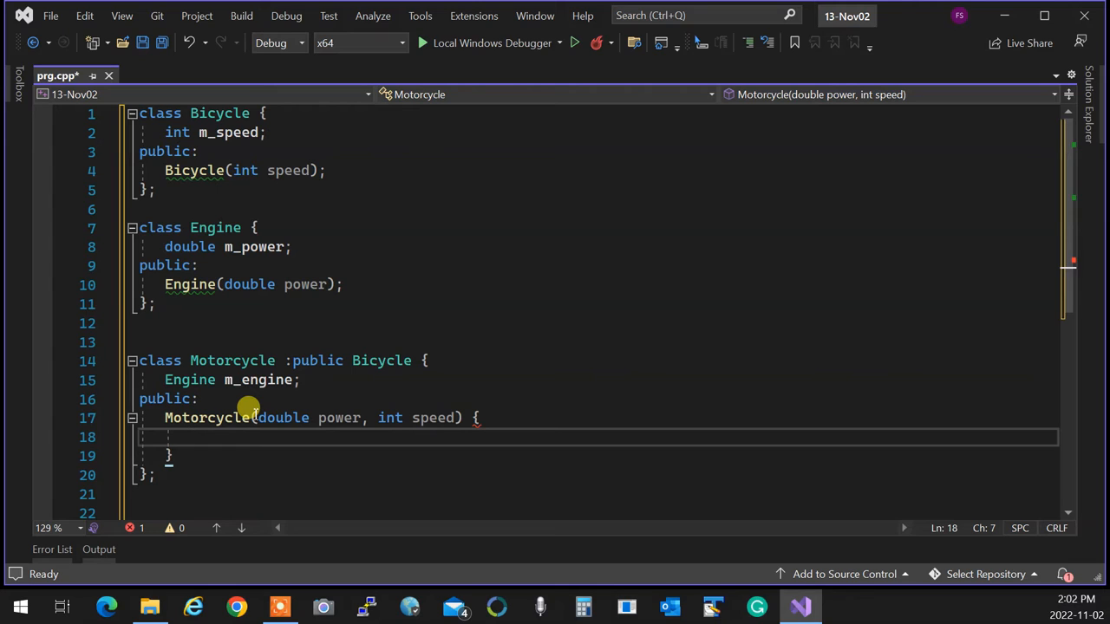
pyautogui.click(352, 490)
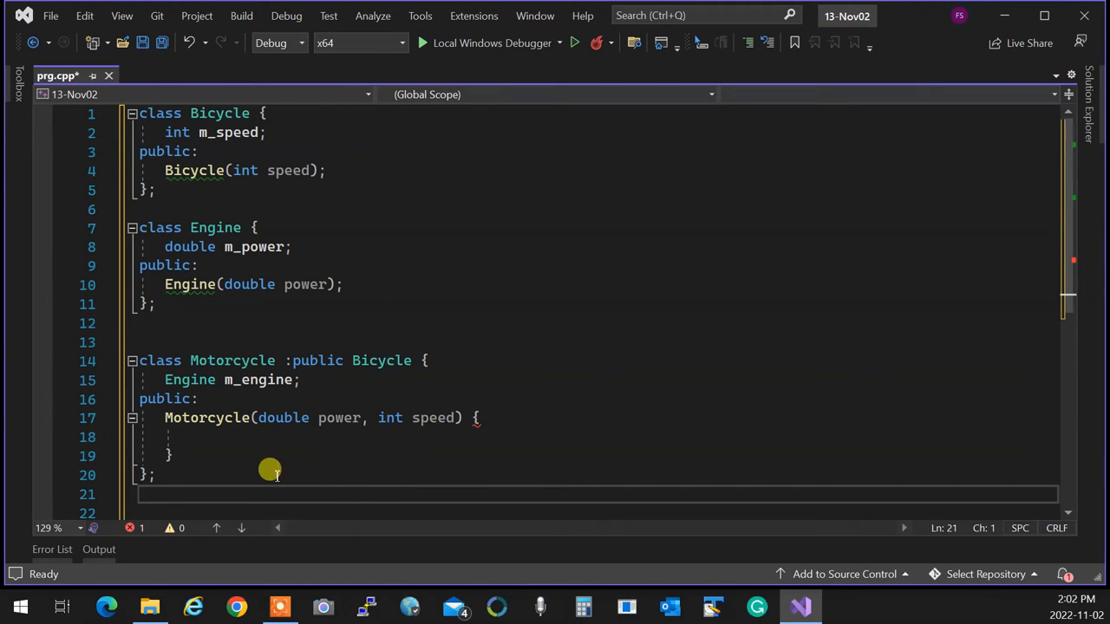
pyautogui.click(465, 416)
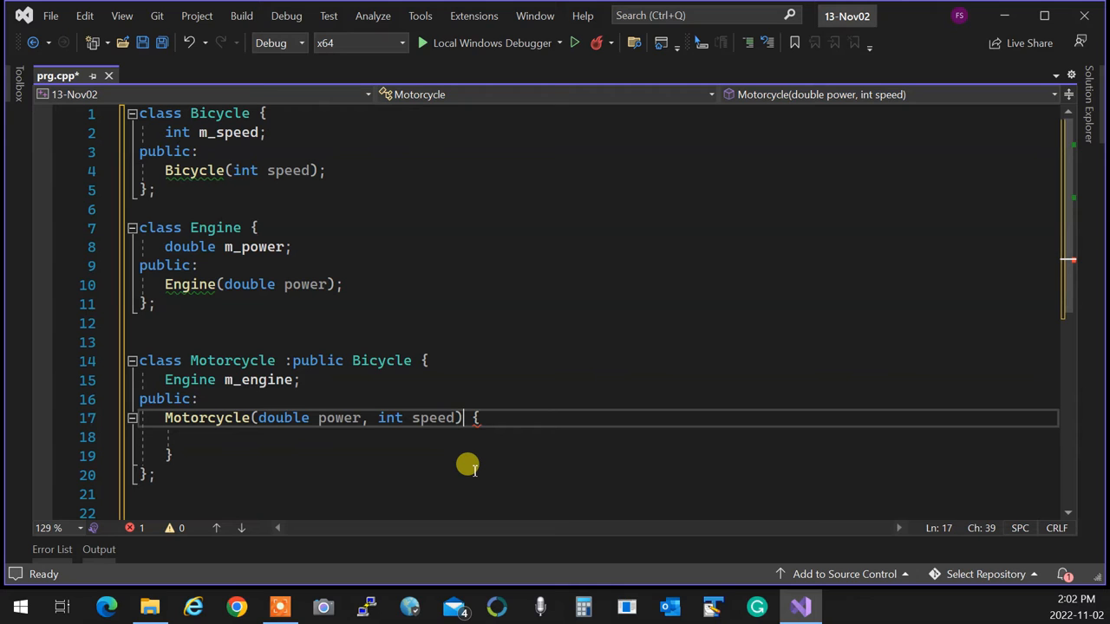
pyautogui.write(':B')
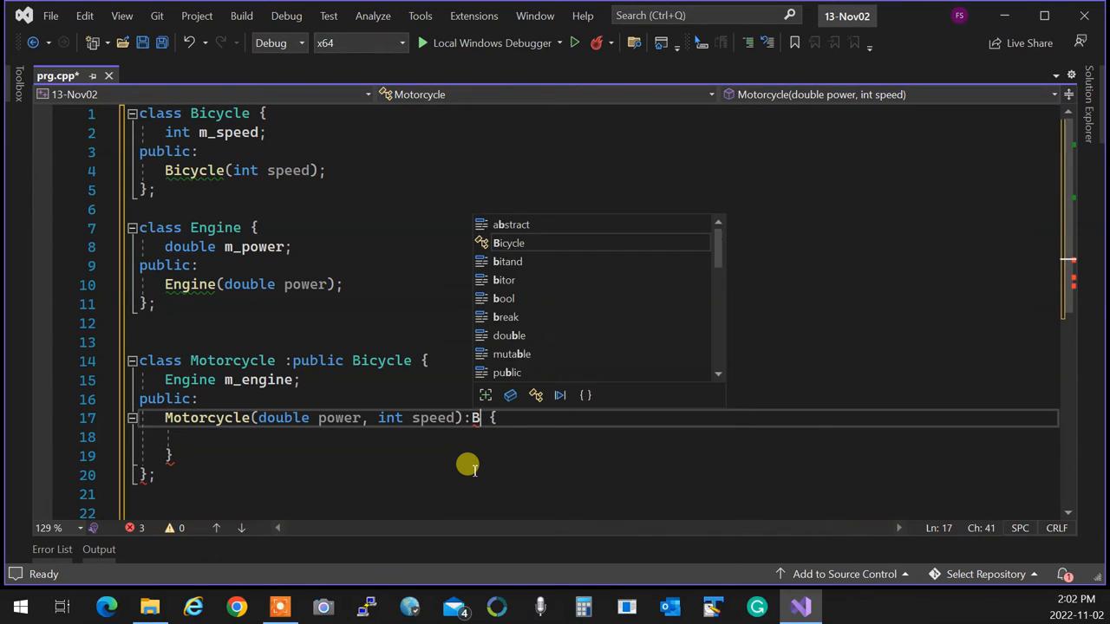
pyautogui.write('icycle(')
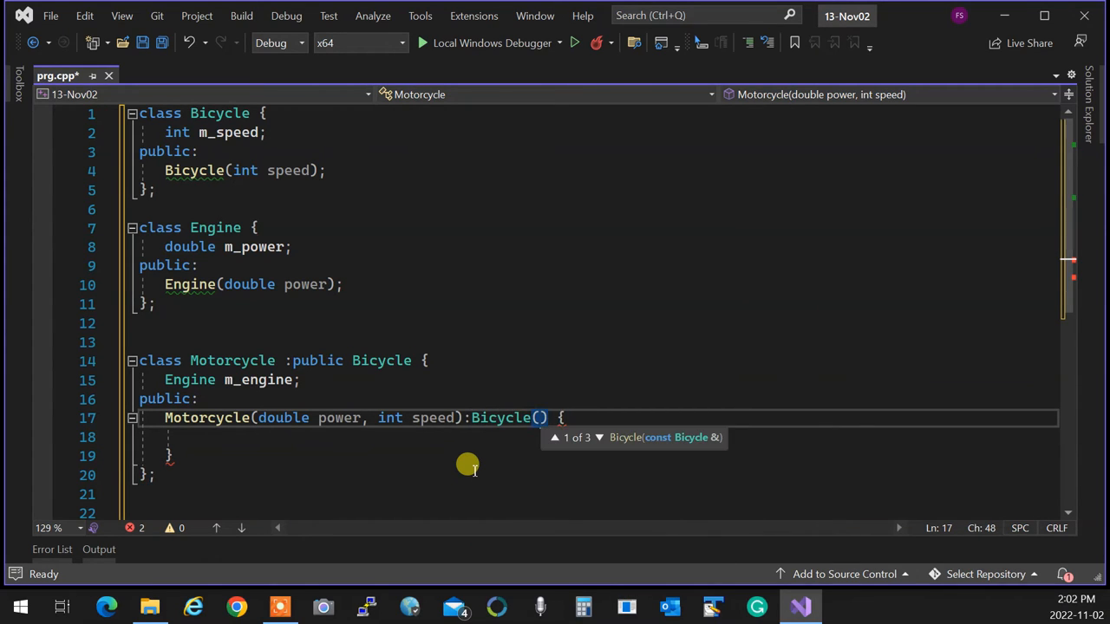
pyautogui.write('sp')
# Initialise Bicycle(speed) and m_engine(power) in the Motorcycle constructor and save prg.cpp.
pyautogui.press('BackSpace')
pyautogui.write('peed)')
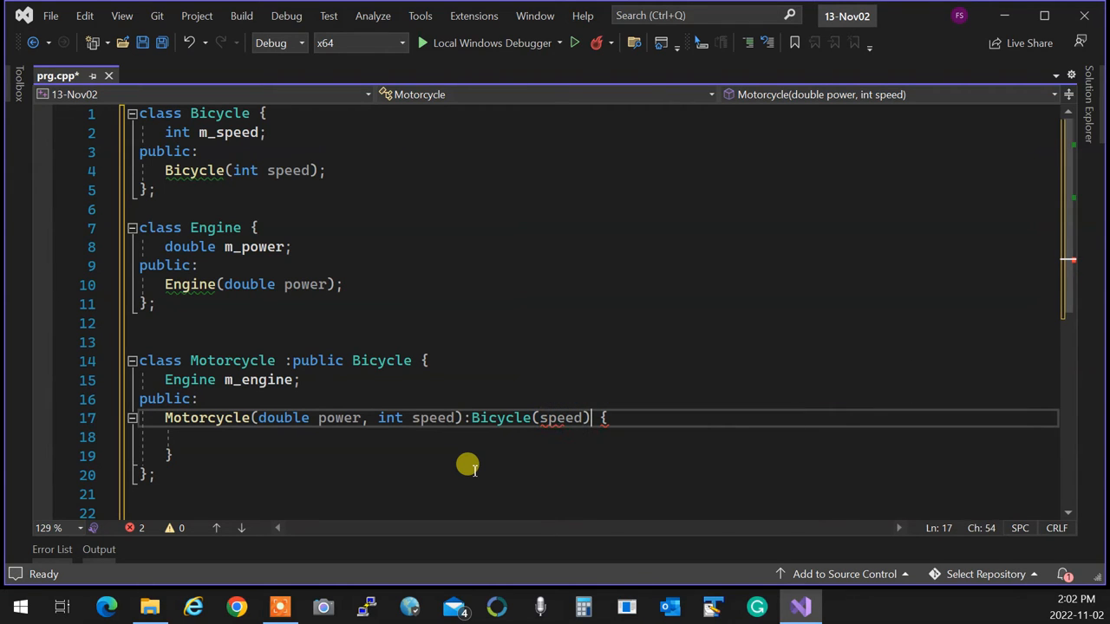
pyautogui.write(', ')
pyautogui.write('m_e')
pyautogui.press('Tab')
pyautogui.write('(')
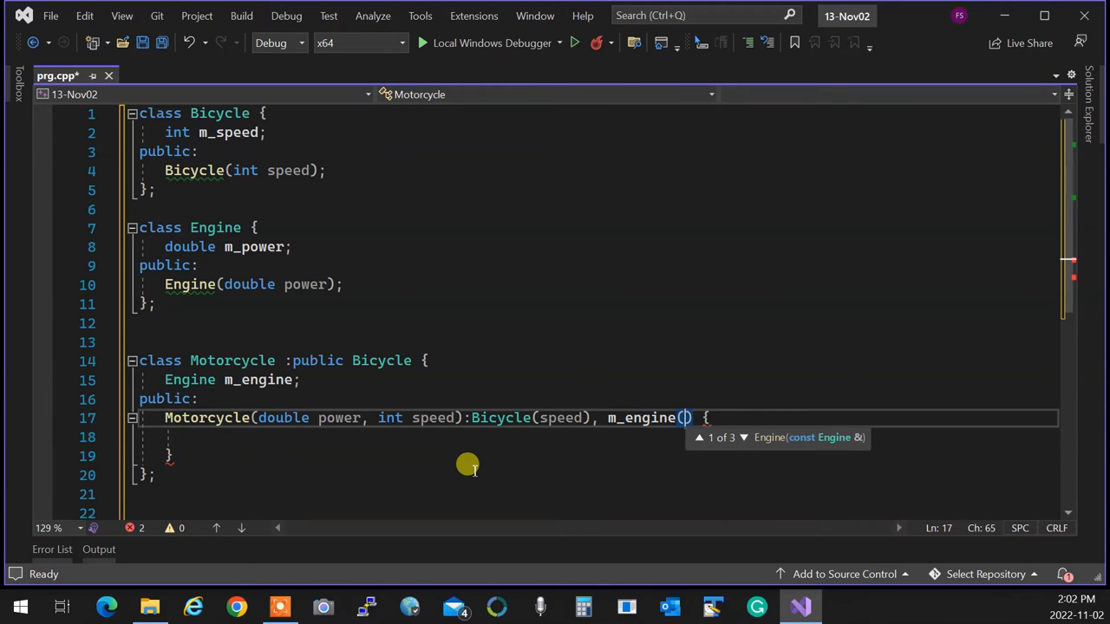
pyautogui.write('pose')
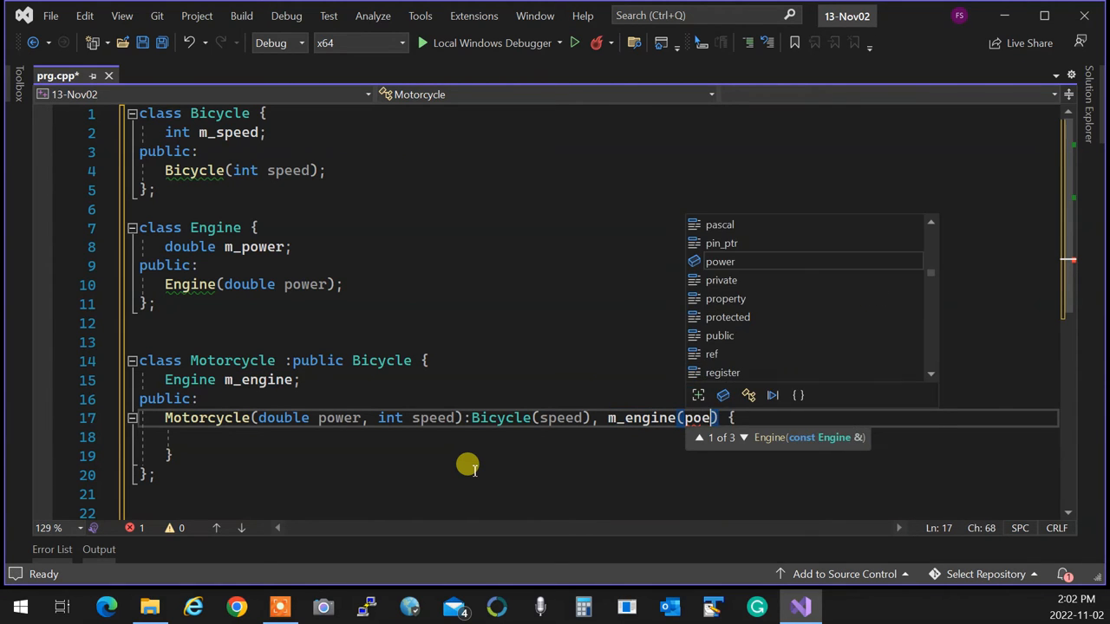
pyautogui.press('BackSpace')
pyautogui.write('wer')
pyautogui.press('Down')
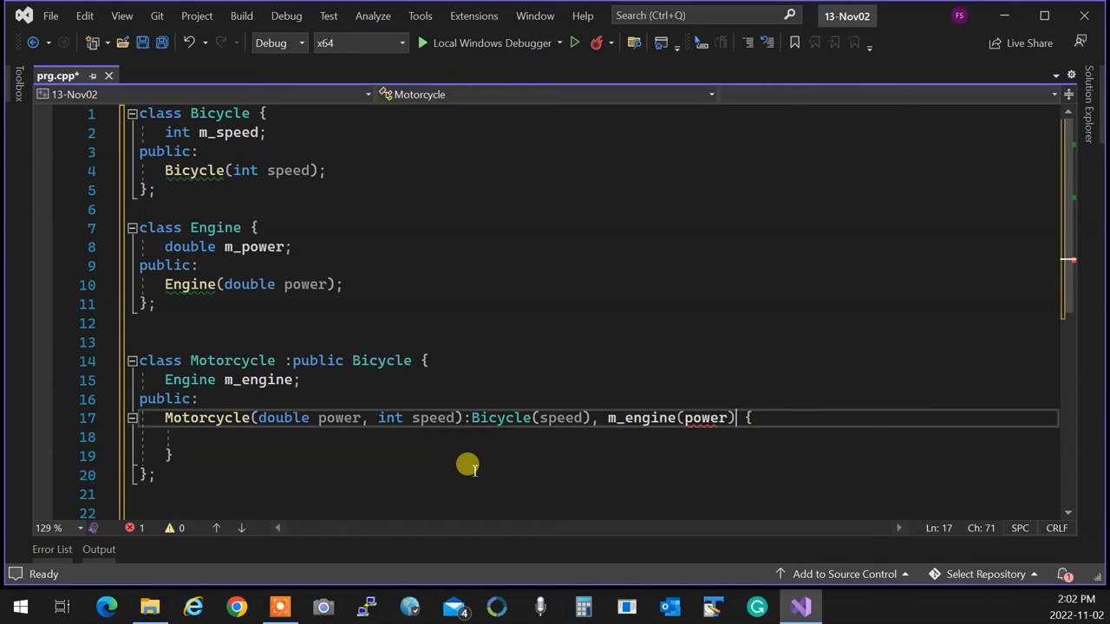
pyautogui.press('Down')
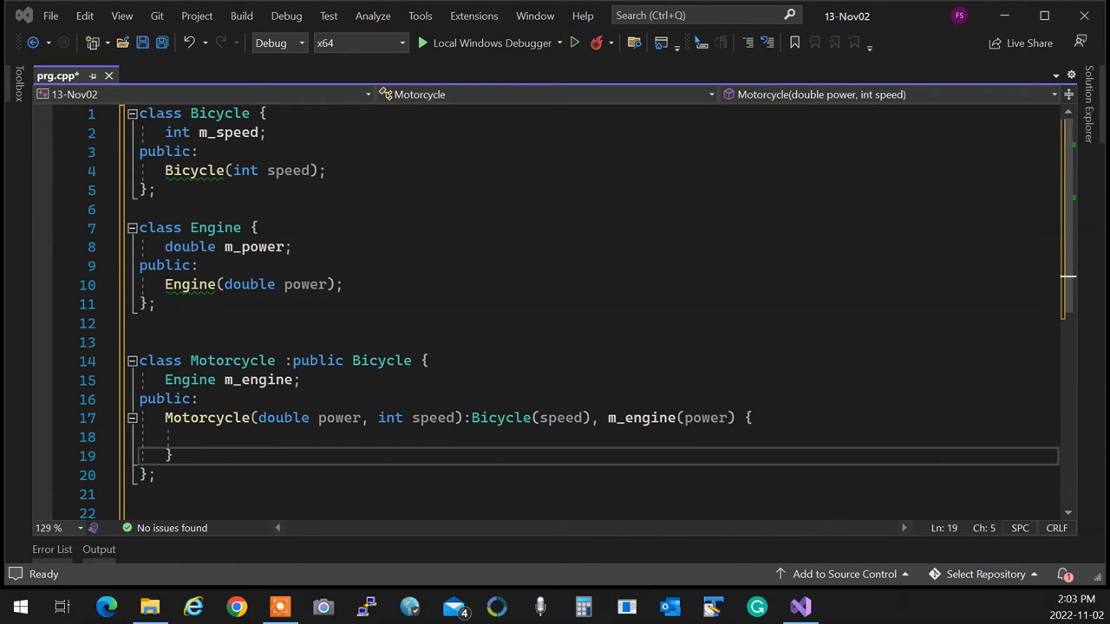
pyautogui.click(659, 340)
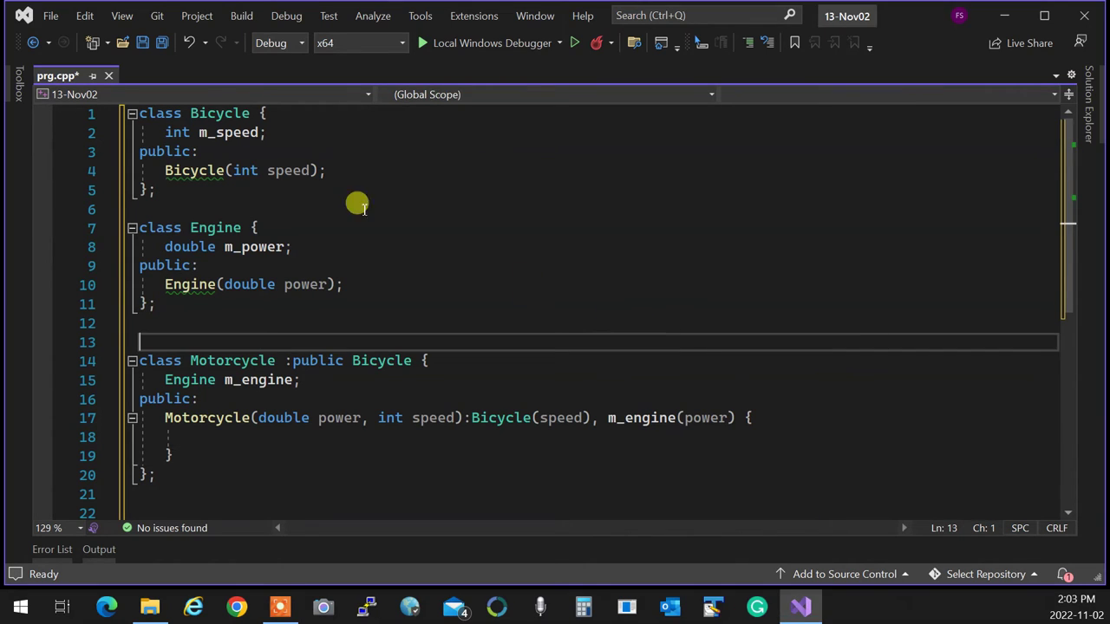
pyautogui.click(163, 43)
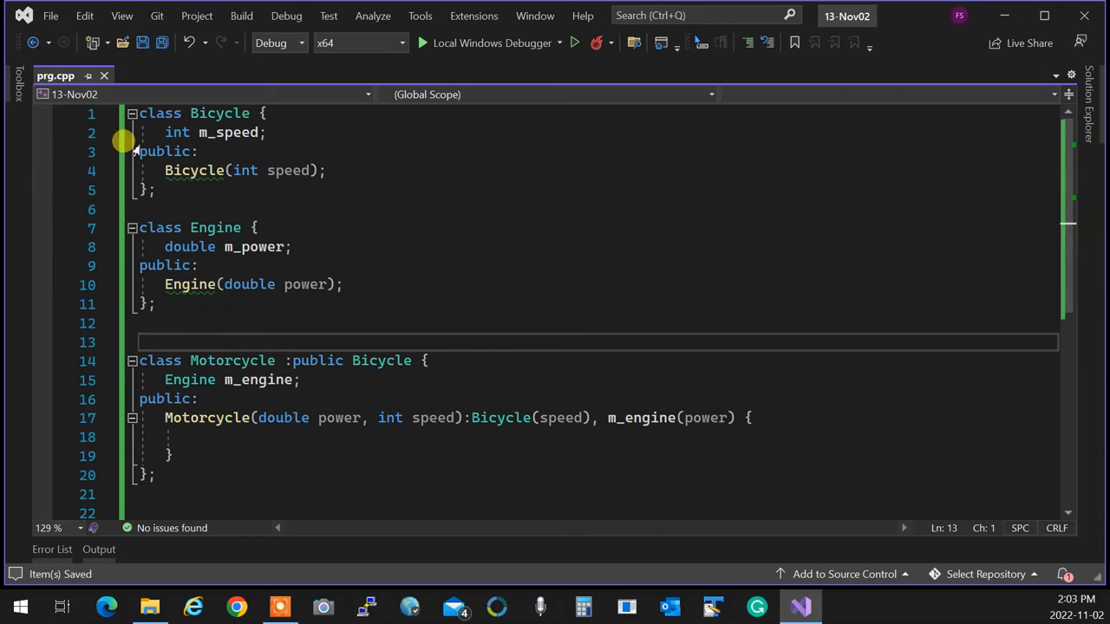
# Close prg.cpp, tidy the solution tree and choose Add Existing Project on the 13-Nov02 solution.
pyautogui.click(103, 75)
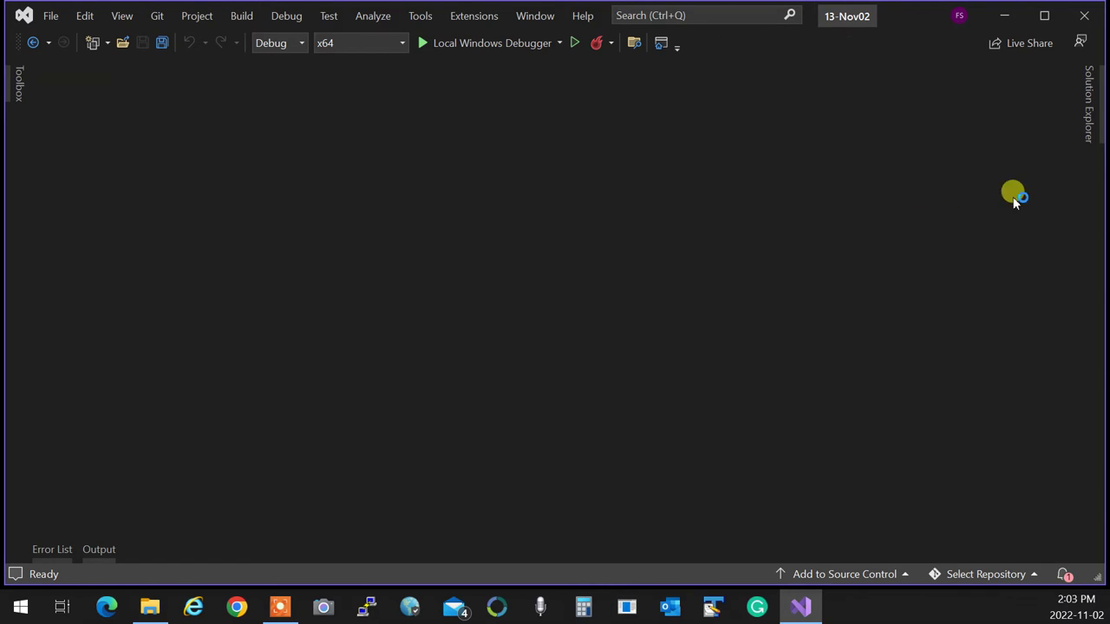
pyautogui.click(1092, 116)
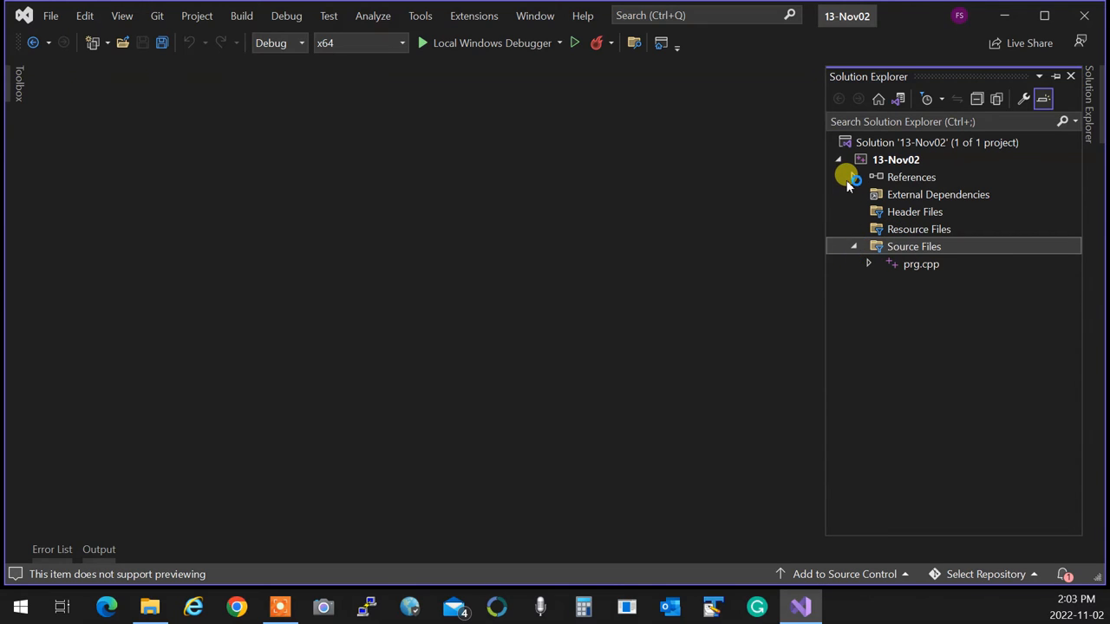
pyautogui.click(846, 178)
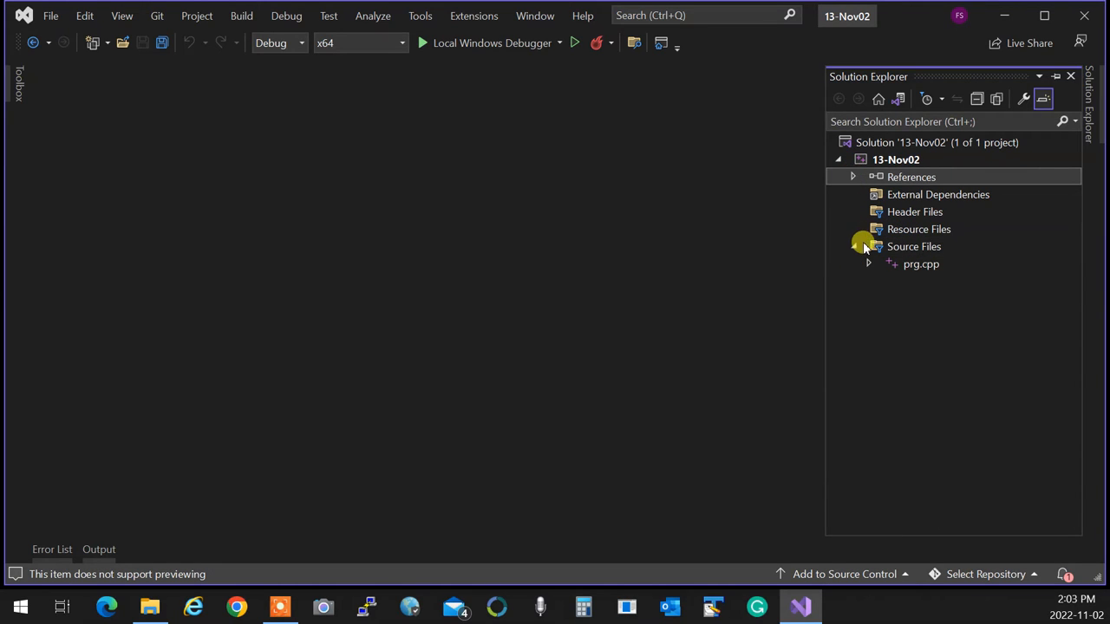
pyautogui.click(853, 247)
pyautogui.click(838, 159)
pyautogui.click(867, 143)
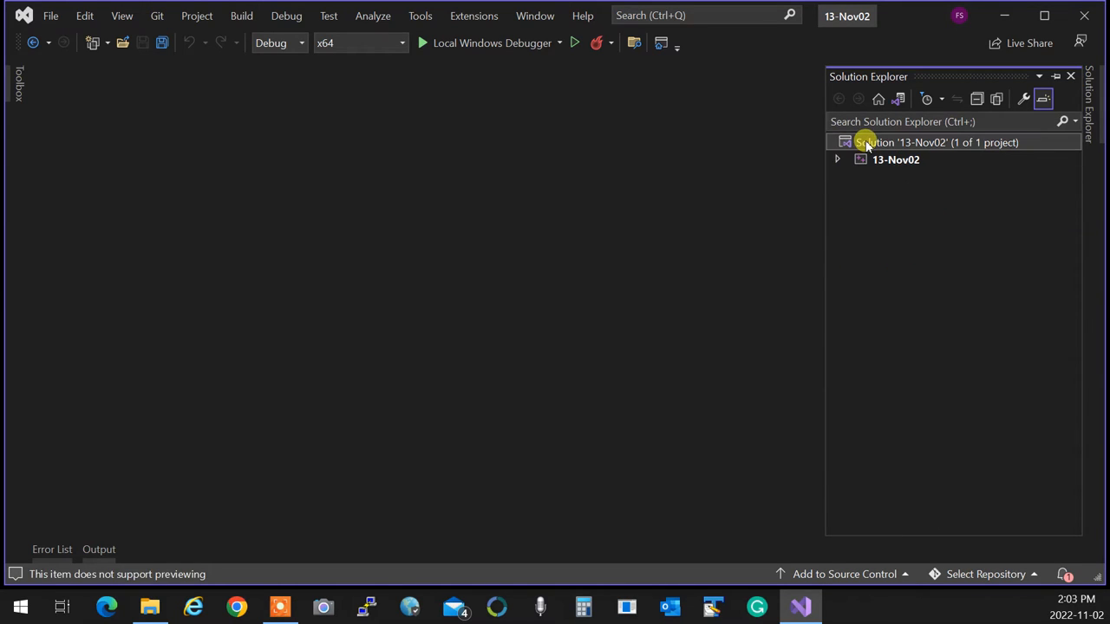
pyautogui.rightClick(867, 143)
pyautogui.moveTo(867, 355)
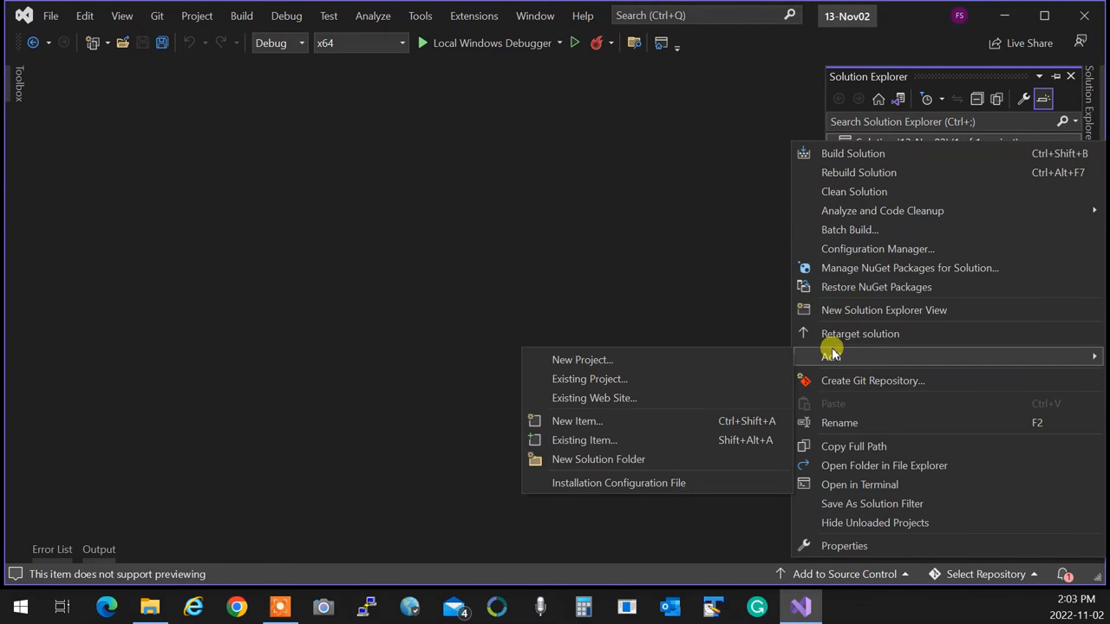
pyautogui.click(602, 380)
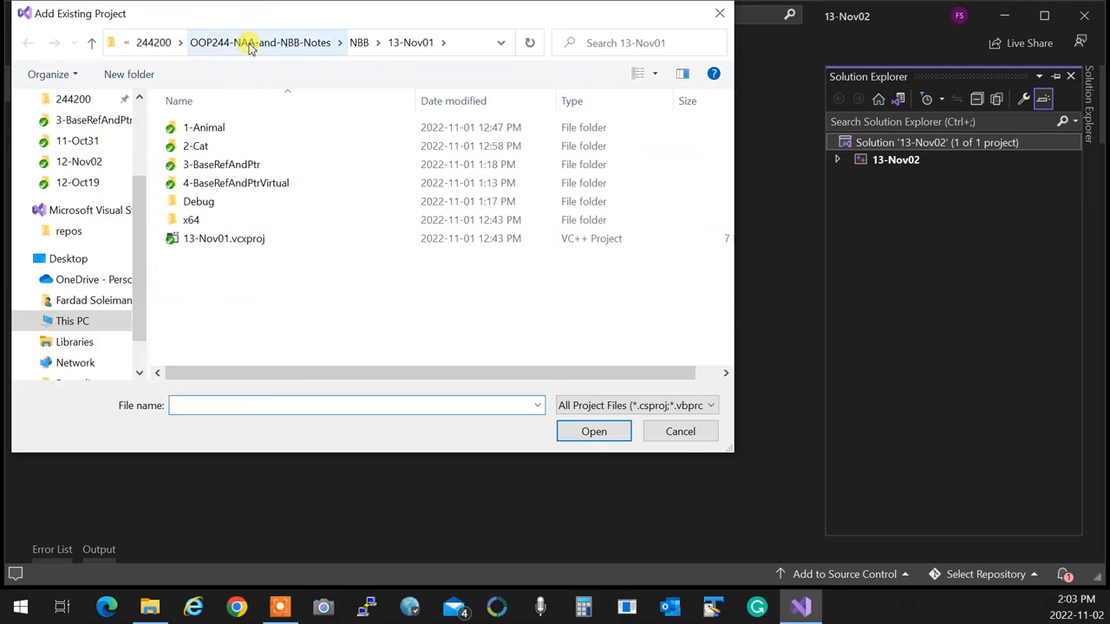
# Browse to NAA\13-Nov02\1-Animal and add 1-Animal.vcxproj to the solution.
pyautogui.click(153, 43)
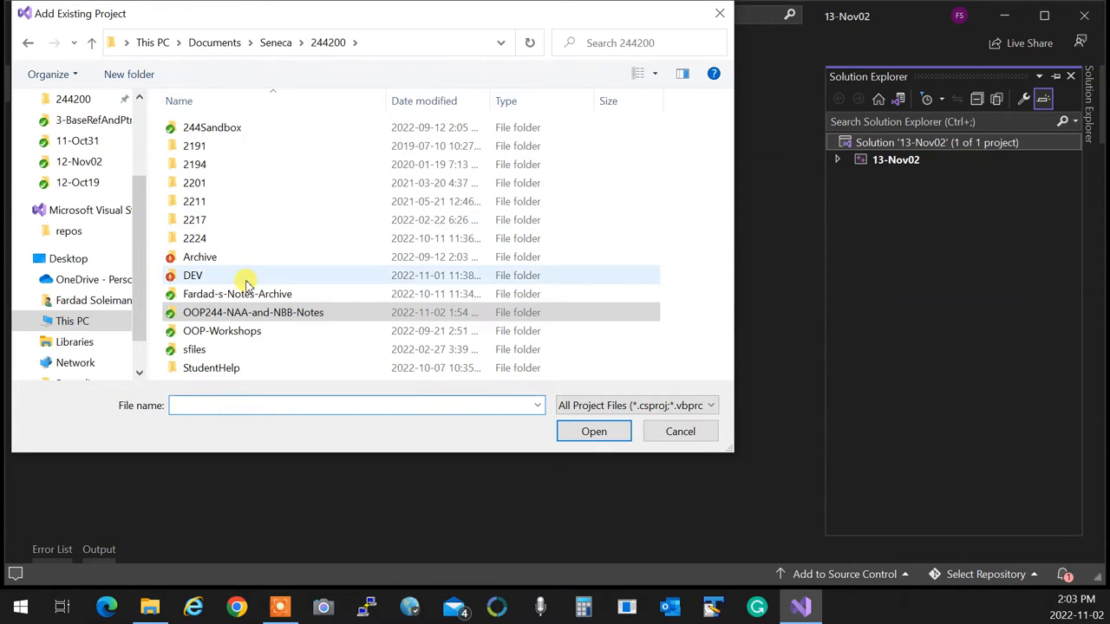
pyautogui.doubleClick(252, 314)
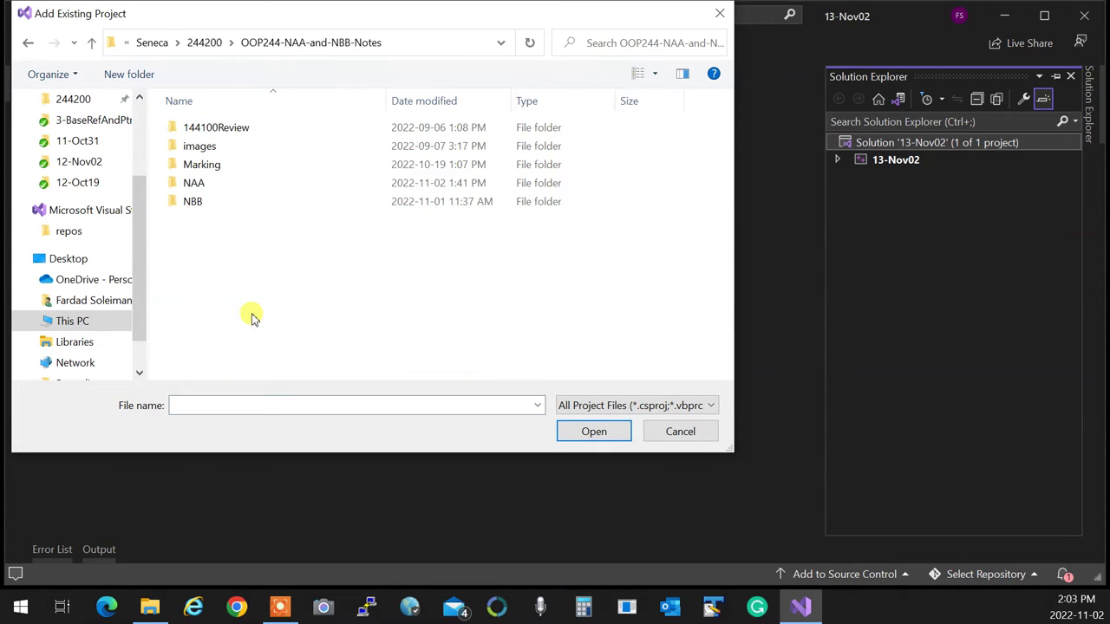
pyautogui.doubleClick(195, 183)
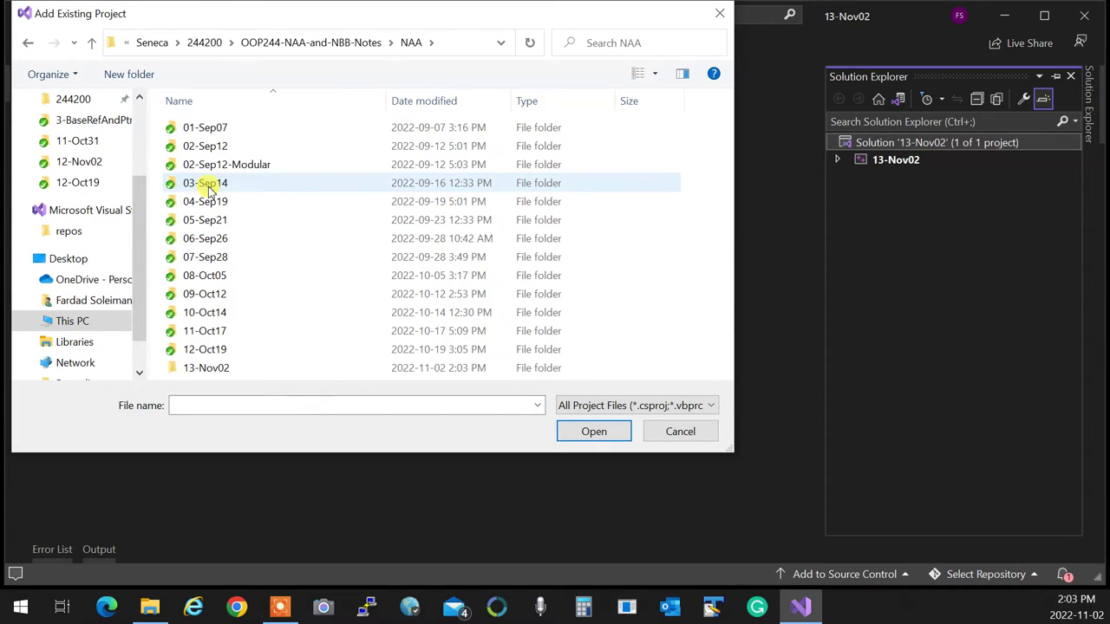
pyautogui.doubleClick(223, 367)
pyautogui.doubleClick(215, 128)
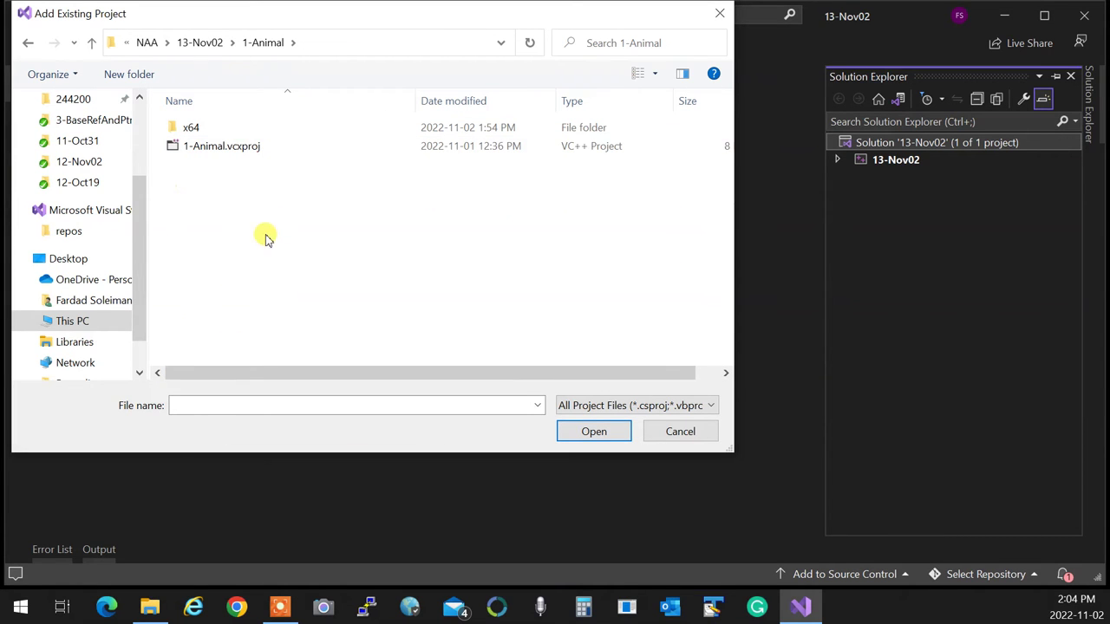
pyautogui.click(236, 145)
pyautogui.click(594, 431)
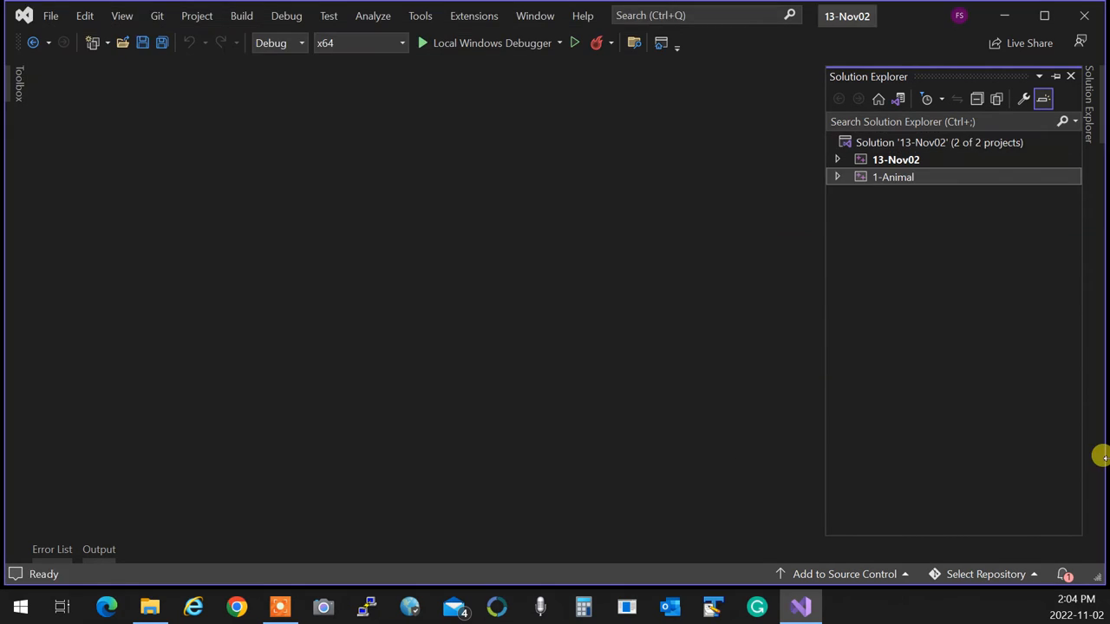
# Set 1-Animal as the startup project and expand its Header Files node.
pyautogui.click(838, 176)
pyautogui.rightClick(865, 178)
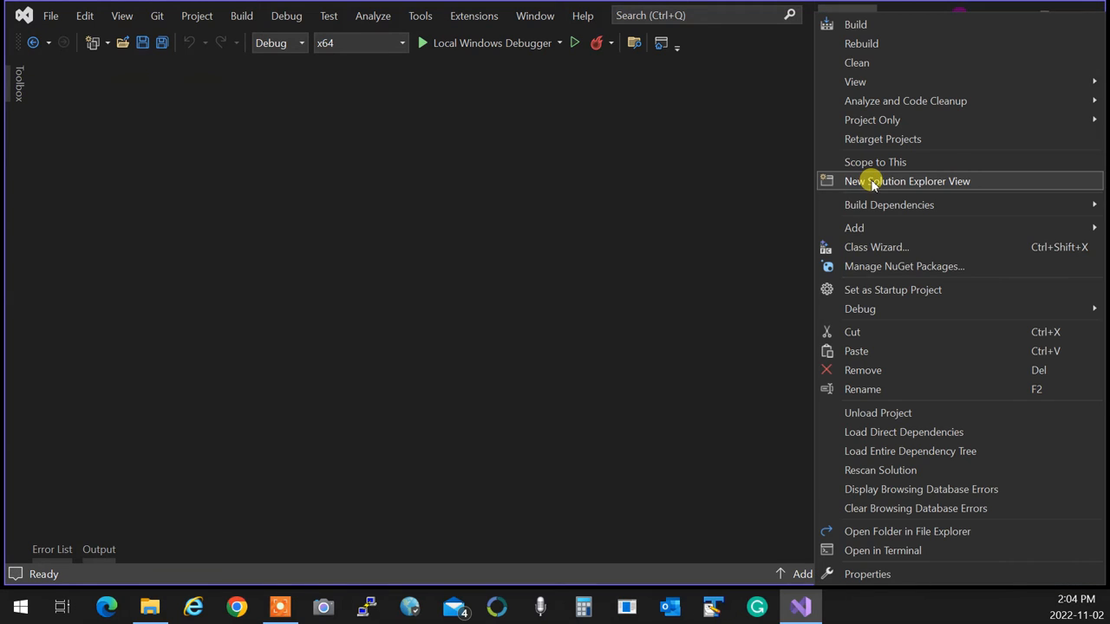
pyautogui.click(925, 533)
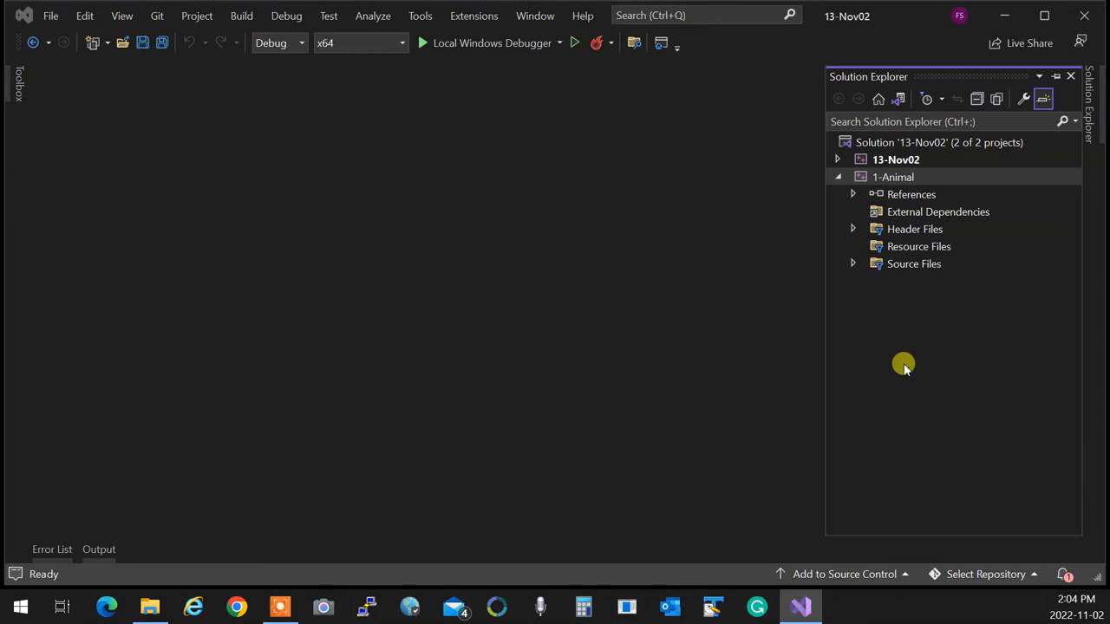
pyautogui.rightClick(904, 178)
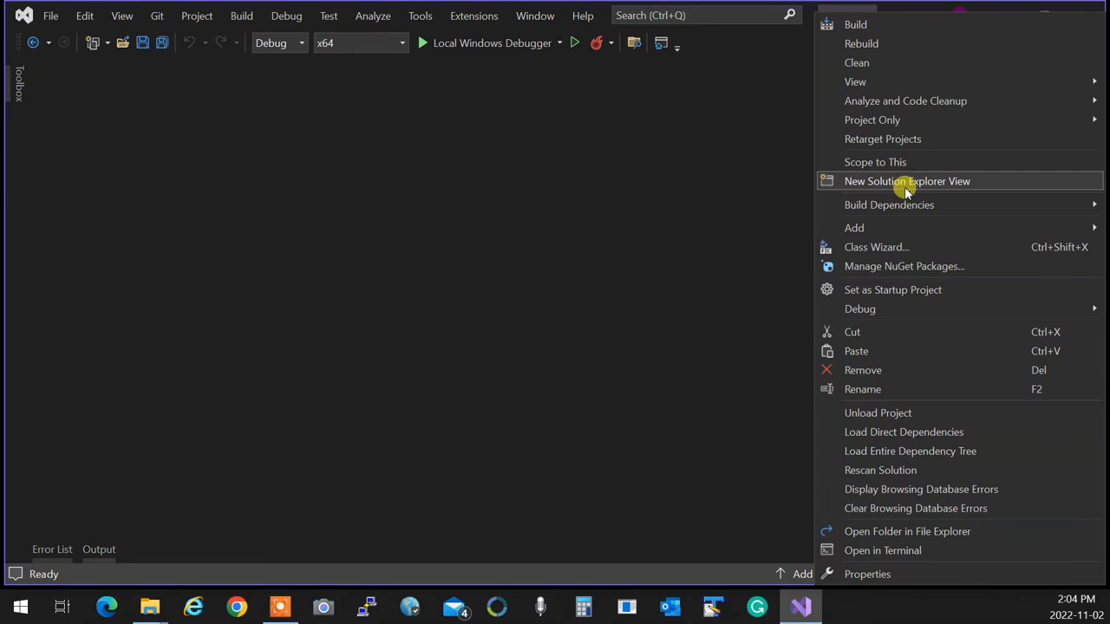
pyautogui.click(916, 290)
pyautogui.click(853, 229)
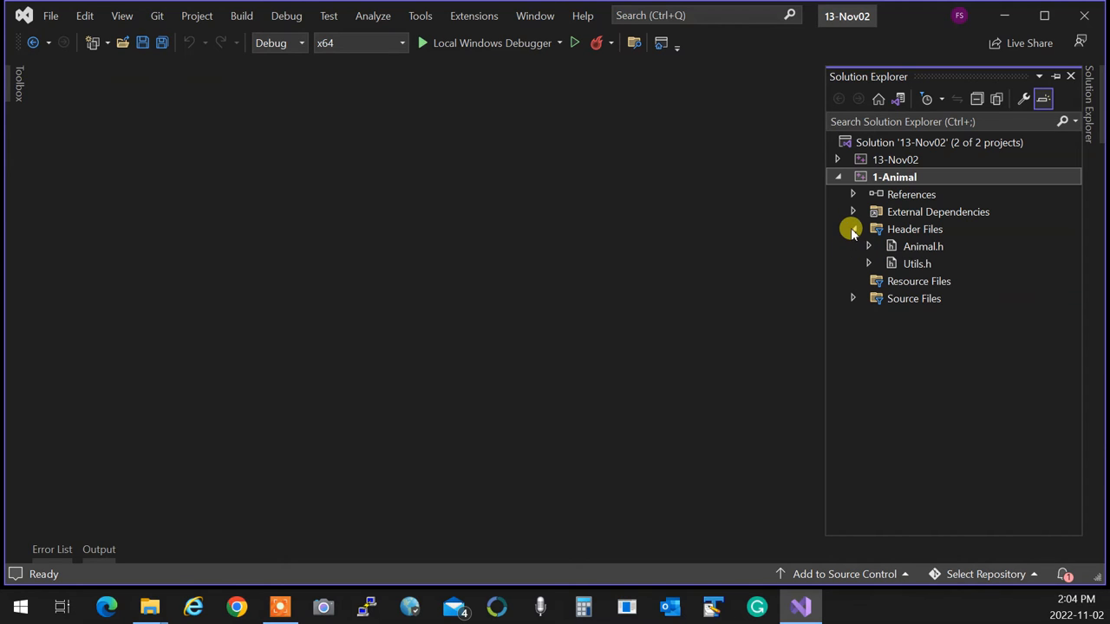
# Review Animal.h's m_name member, name getter/setter, move and destructor declarations, then expand Source Files.
pyautogui.doubleClick(923, 247)
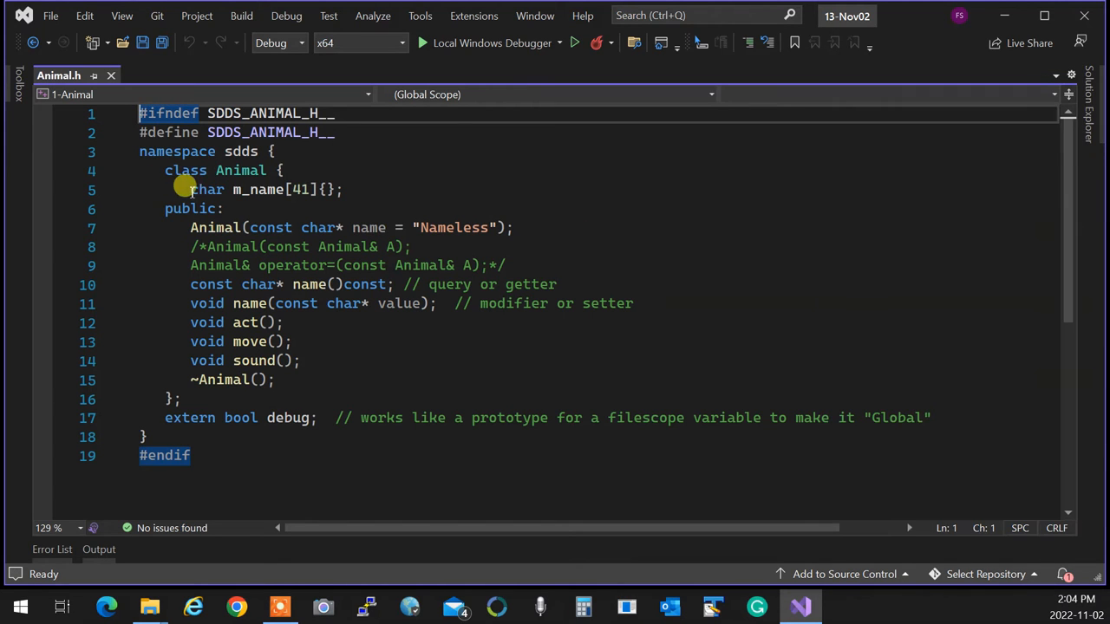
pyautogui.moveTo(190, 189); pyautogui.dragTo(371, 189)
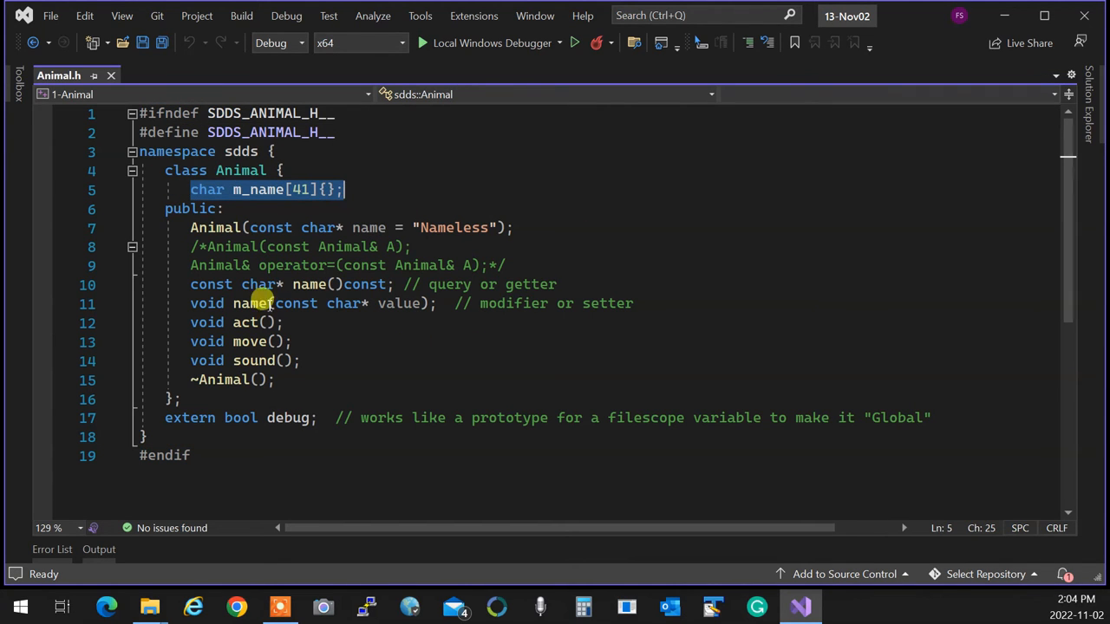
pyautogui.moveTo(191, 284); pyautogui.dragTo(431, 303)
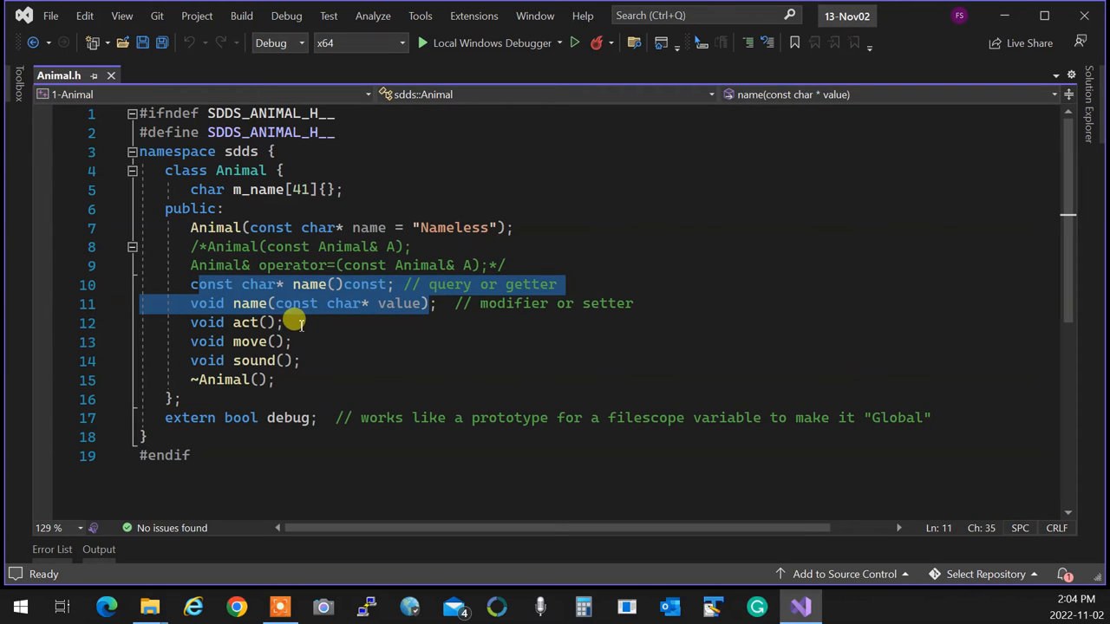
pyautogui.click(247, 322)
pyautogui.click(247, 341)
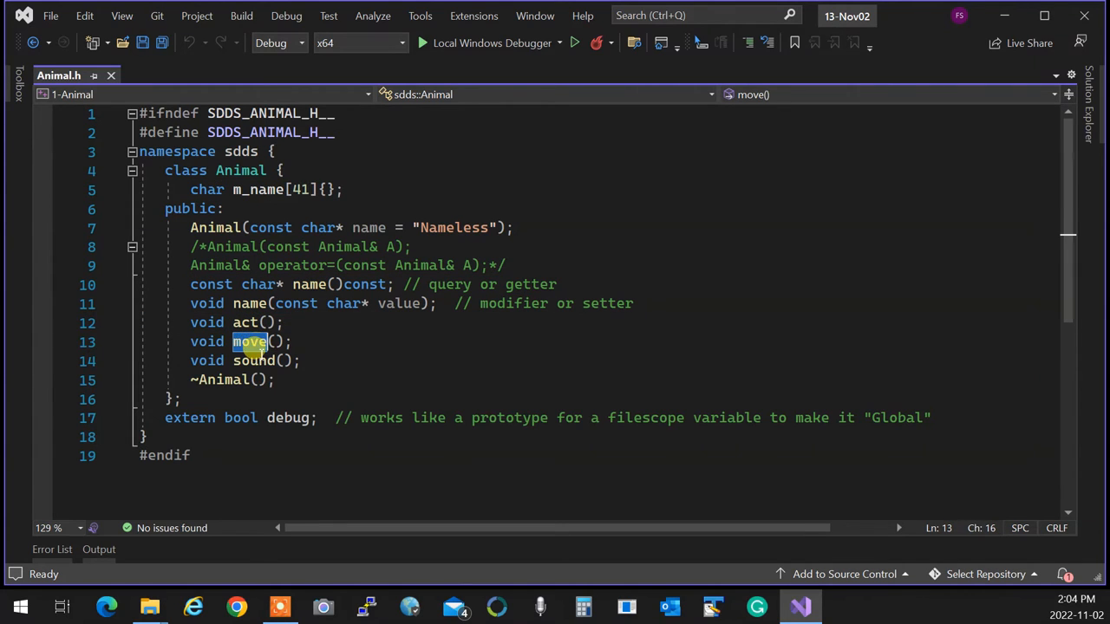
pyautogui.click(252, 356)
pyautogui.click(489, 373)
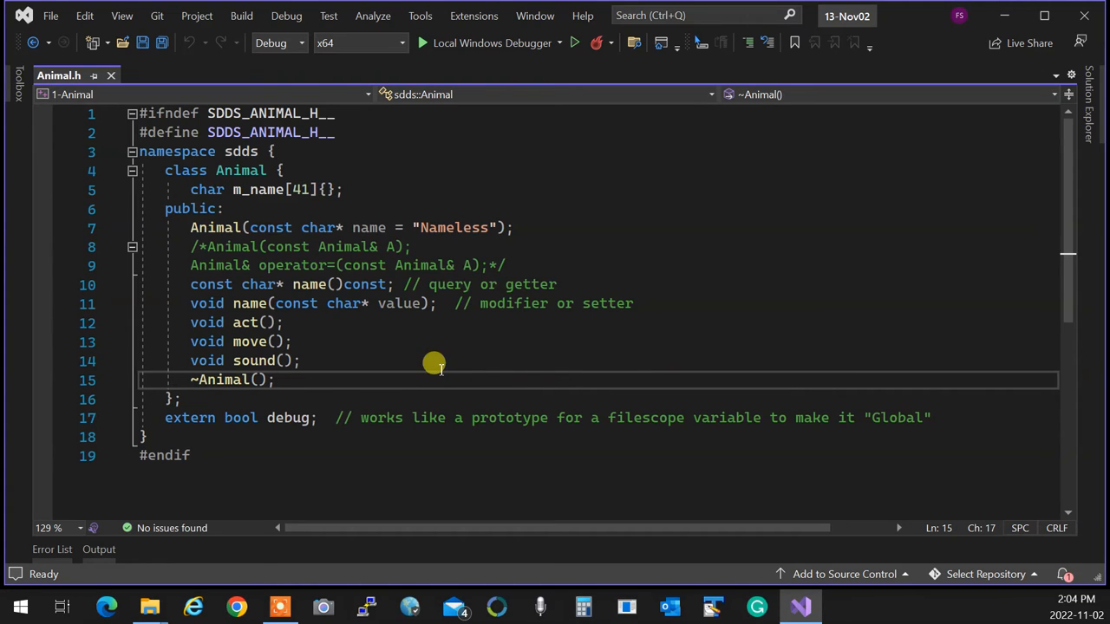
pyautogui.click(406, 346)
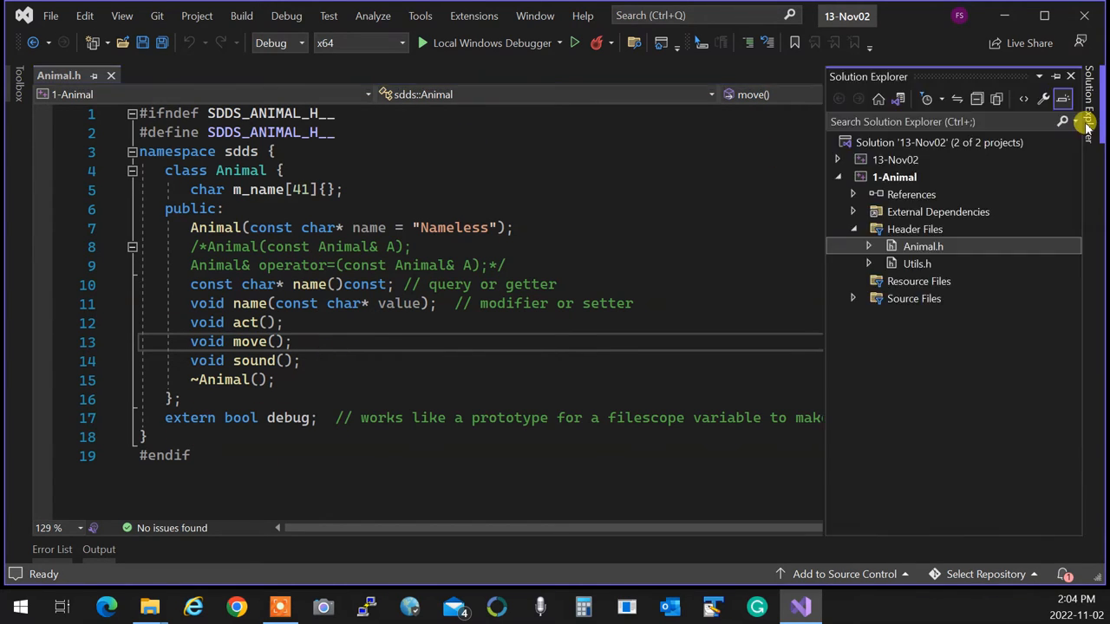
pyautogui.click(853, 299)
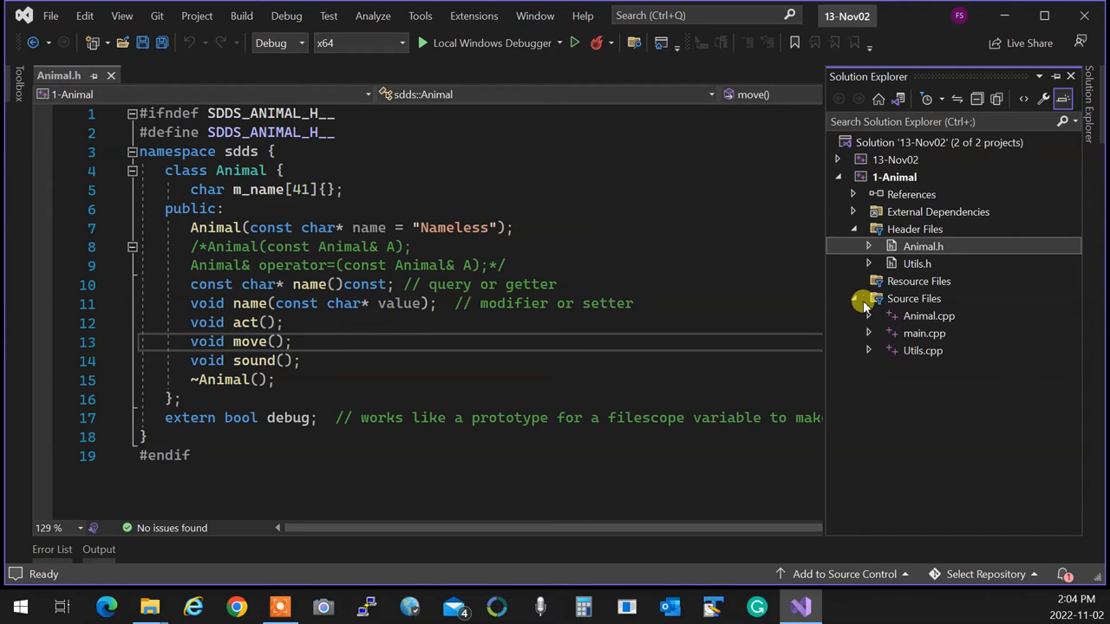
# Review Animal.cpp's constructor body, the if(debug) cout line and the bool debug = false definition.
pyautogui.doubleClick(917, 317)
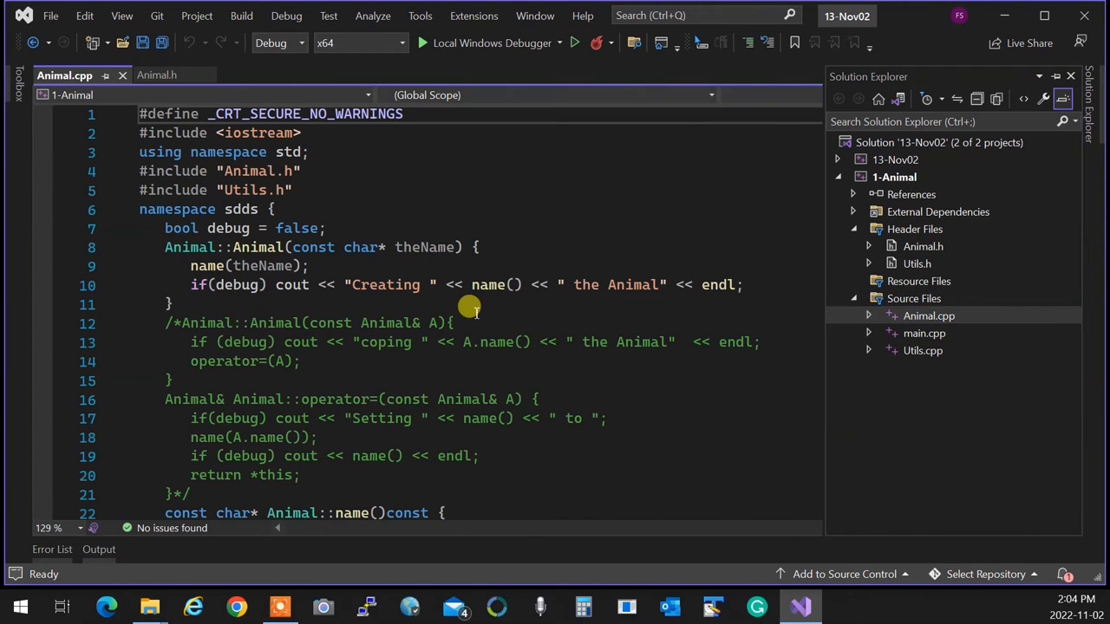
pyautogui.click(479, 303)
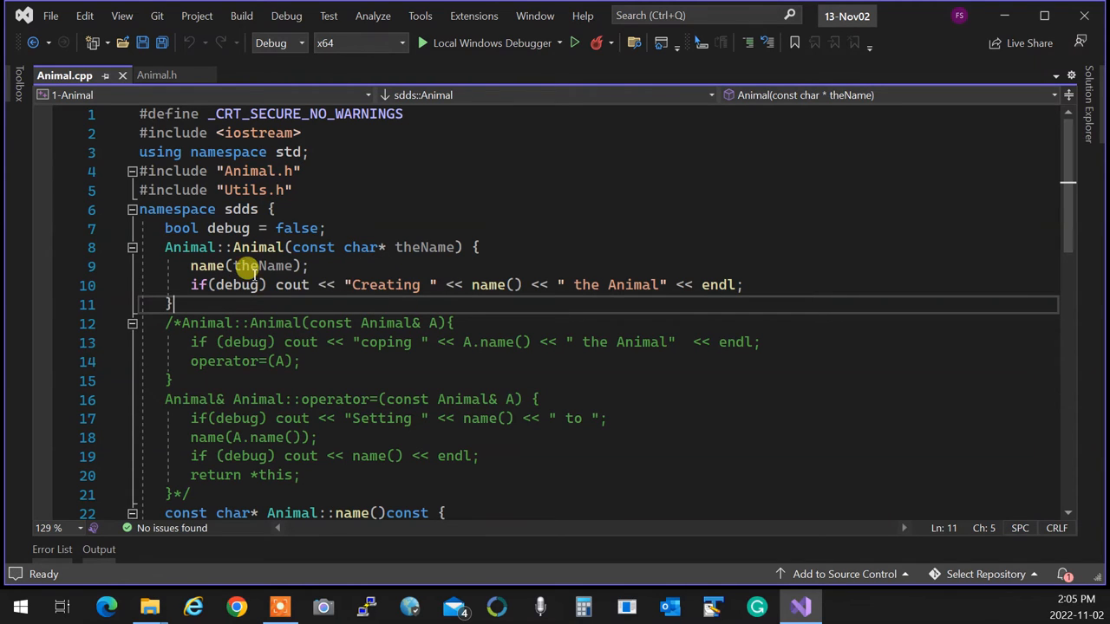
pyautogui.click(191, 266)
pyautogui.moveTo(290, 266); pyautogui.dragTo(310, 283)
pyautogui.click(312, 282)
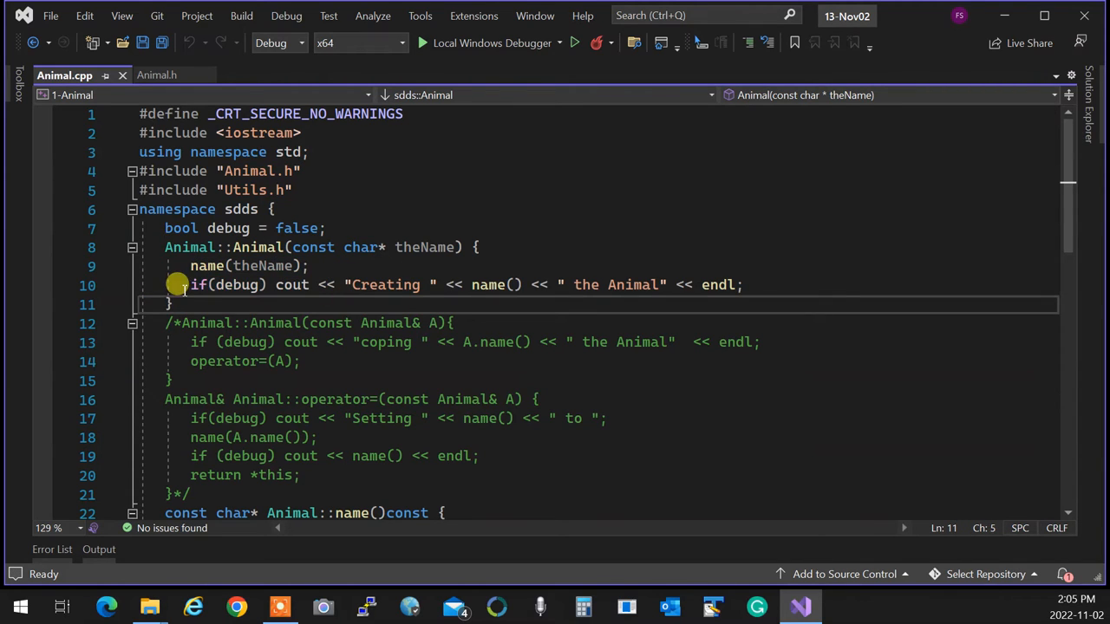
pyautogui.moveTo(191, 284); pyautogui.dragTo(333, 284)
pyautogui.click(339, 282)
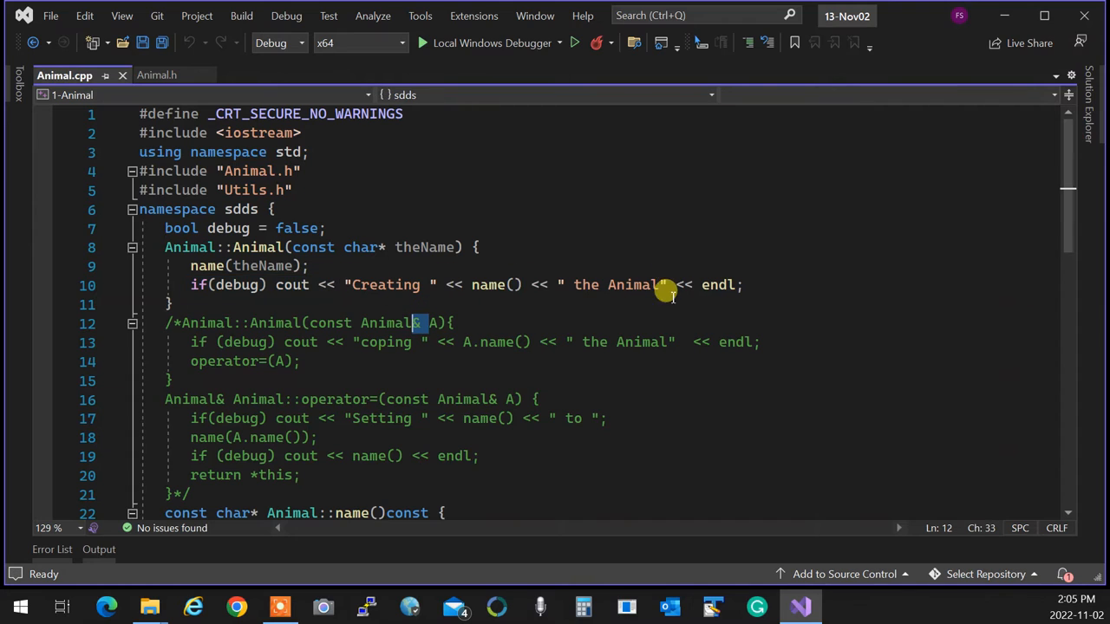
pyautogui.click(619, 378)
pyautogui.moveTo(165, 228); pyautogui.dragTo(327, 228)
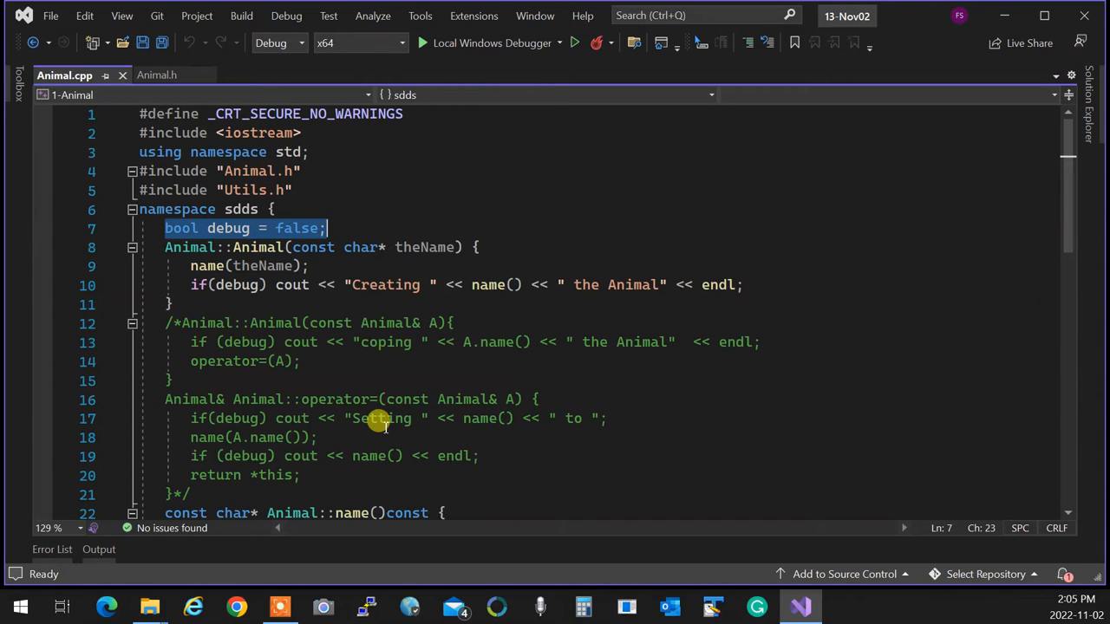
# Highlight the extern bool debug declaration in Animal.h, then open Utils.h from the project tree.
pyautogui.click(156, 75)
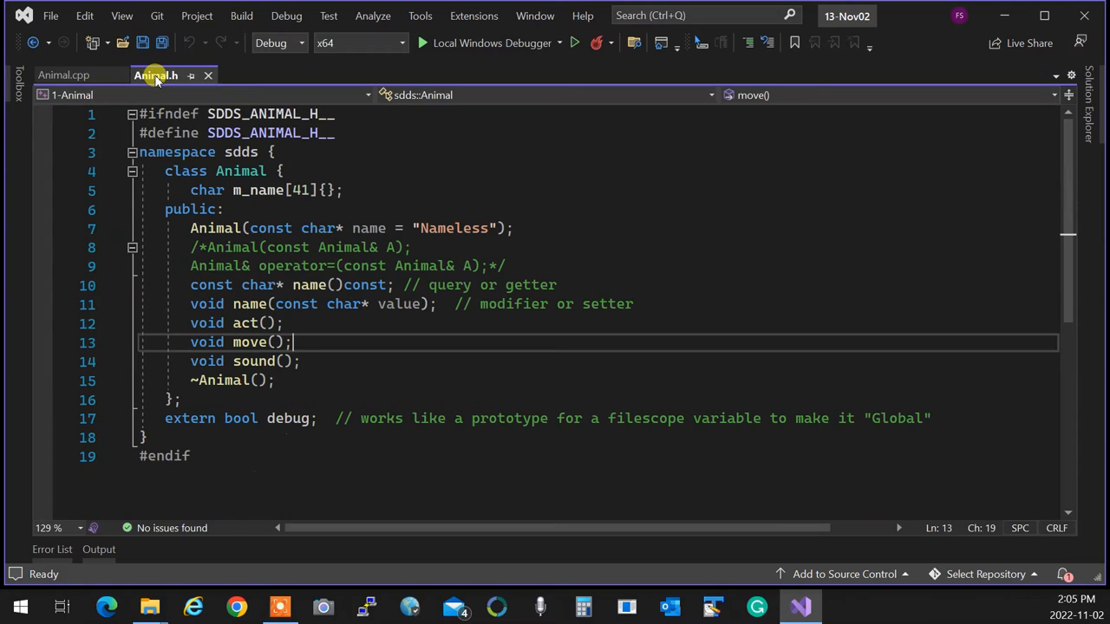
pyautogui.click(250, 437)
pyautogui.moveTo(162, 419); pyautogui.dragTo(310, 418)
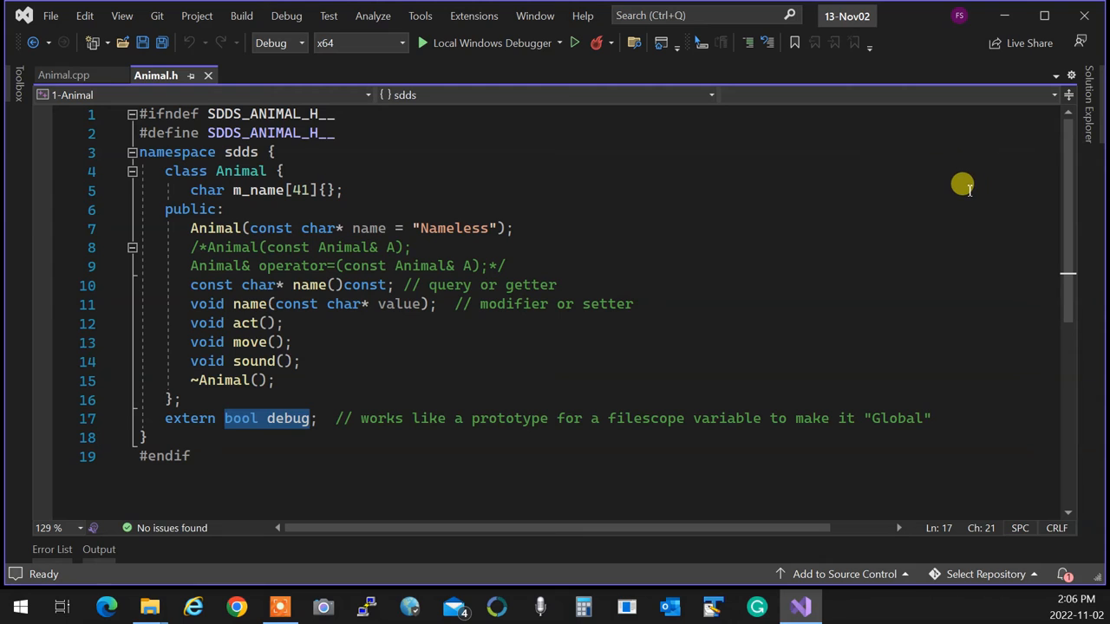
pyautogui.click(1089, 113)
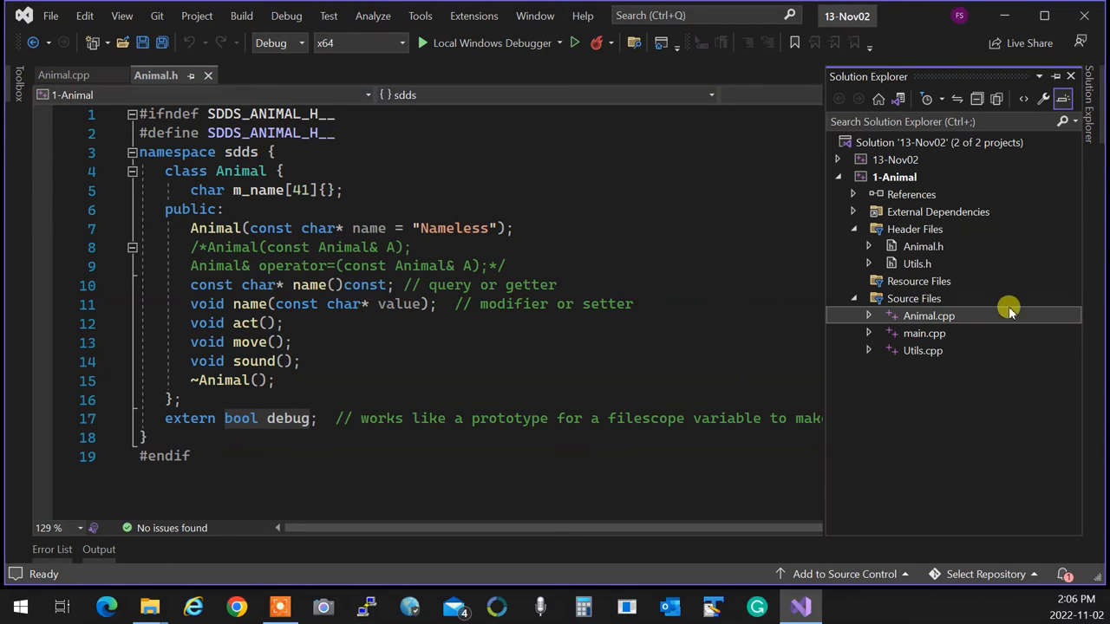
pyautogui.doubleClick(916, 265)
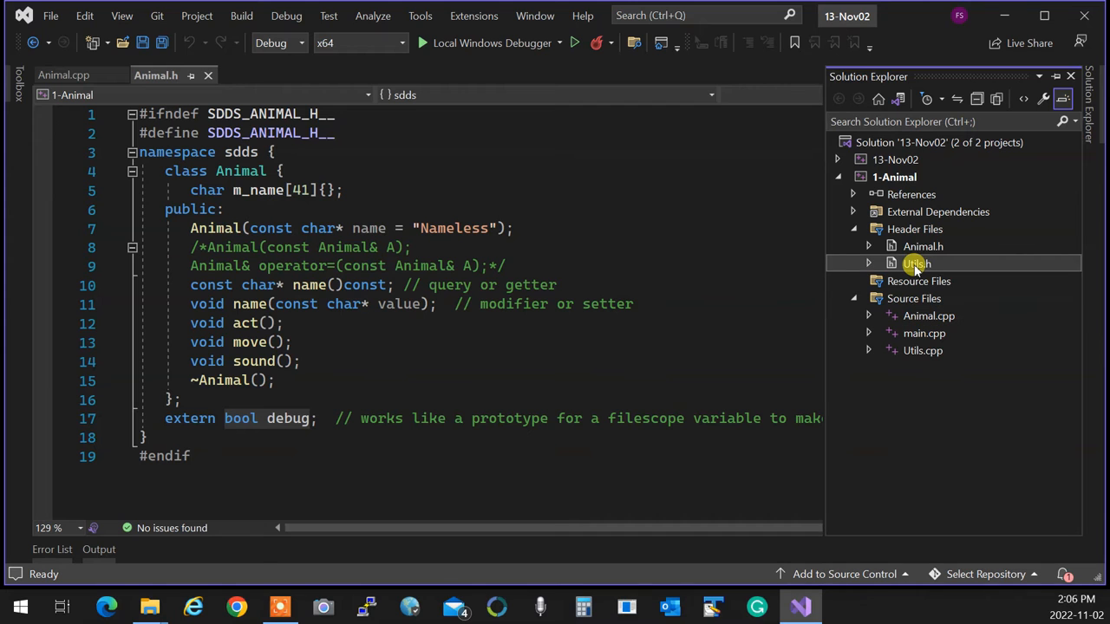
pyautogui.scroll(-1, 496, 324)
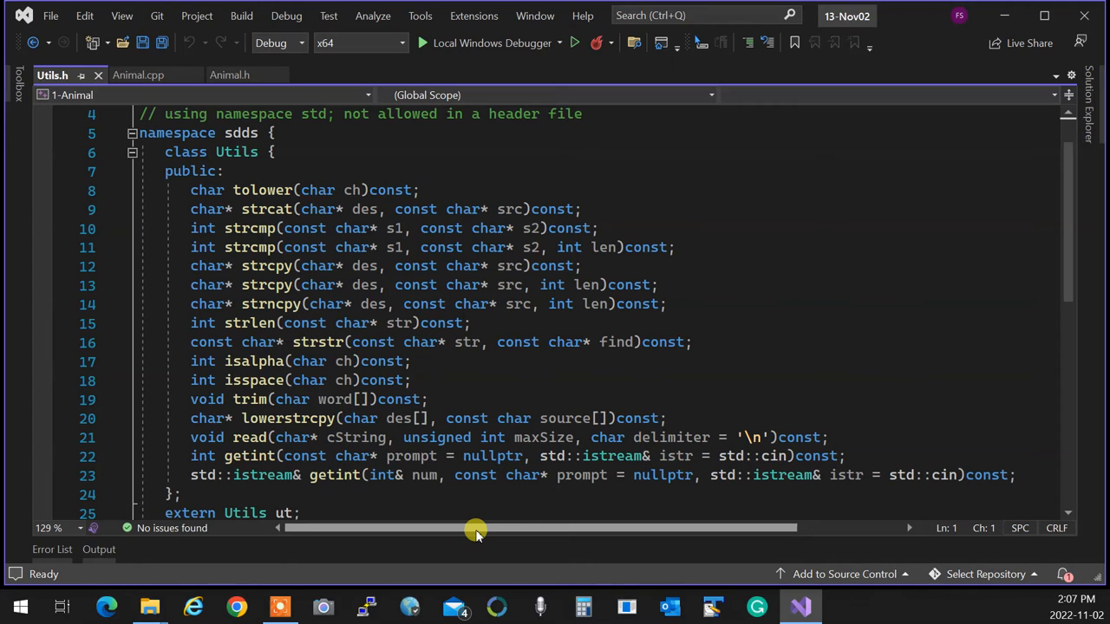
# Open Utils.cpp of 1-Animal from Solution Explorer.
pyautogui.click(1088, 99)
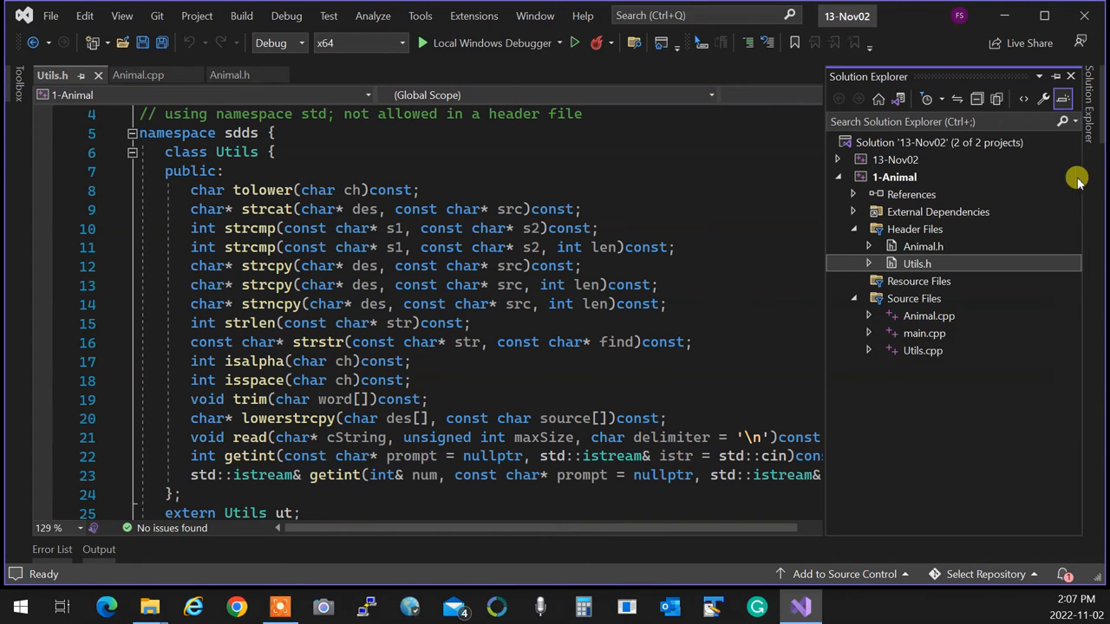
pyautogui.doubleClick(922, 350)
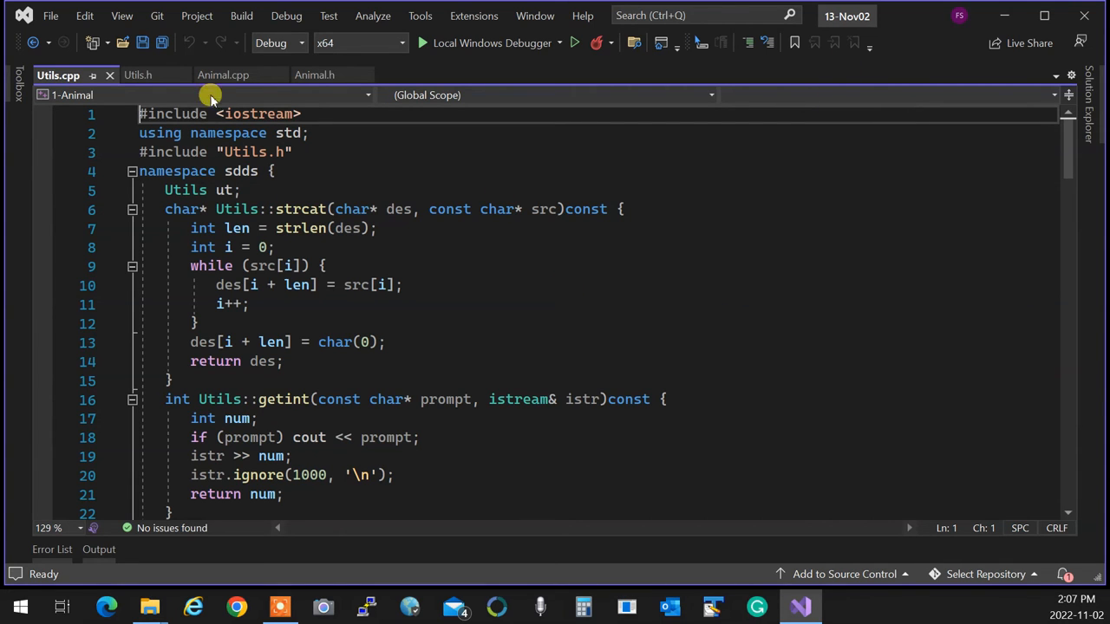
# Review the Utils class declaration in Utils.h and close the file.
pyautogui.click(136, 78)
pyautogui.scroll(-3, 252, 382)
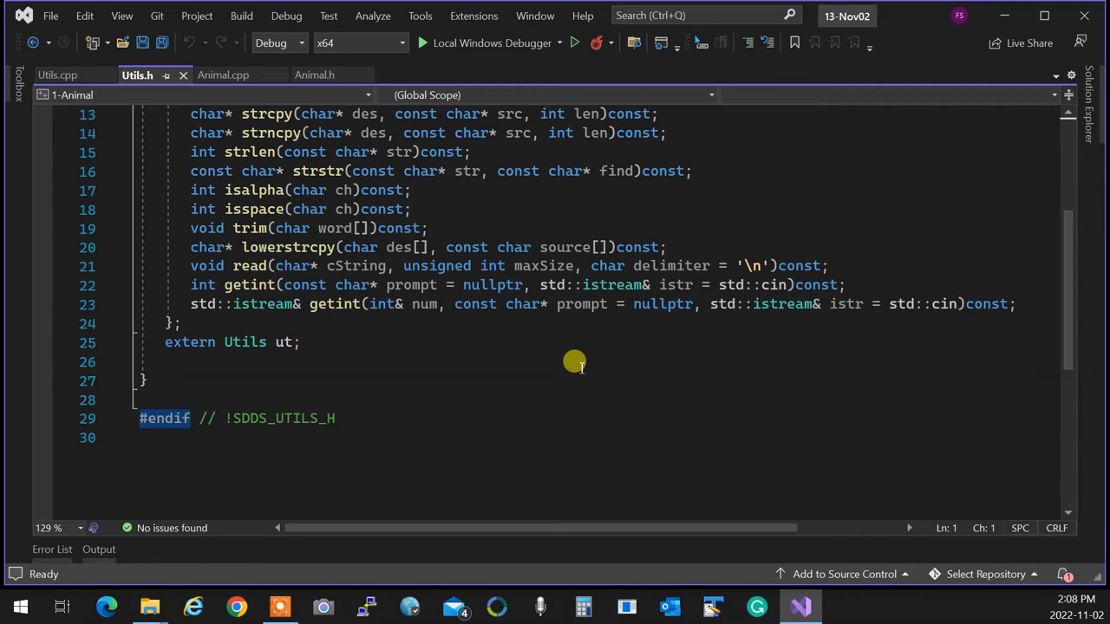
pyautogui.scroll(1, 568, 361)
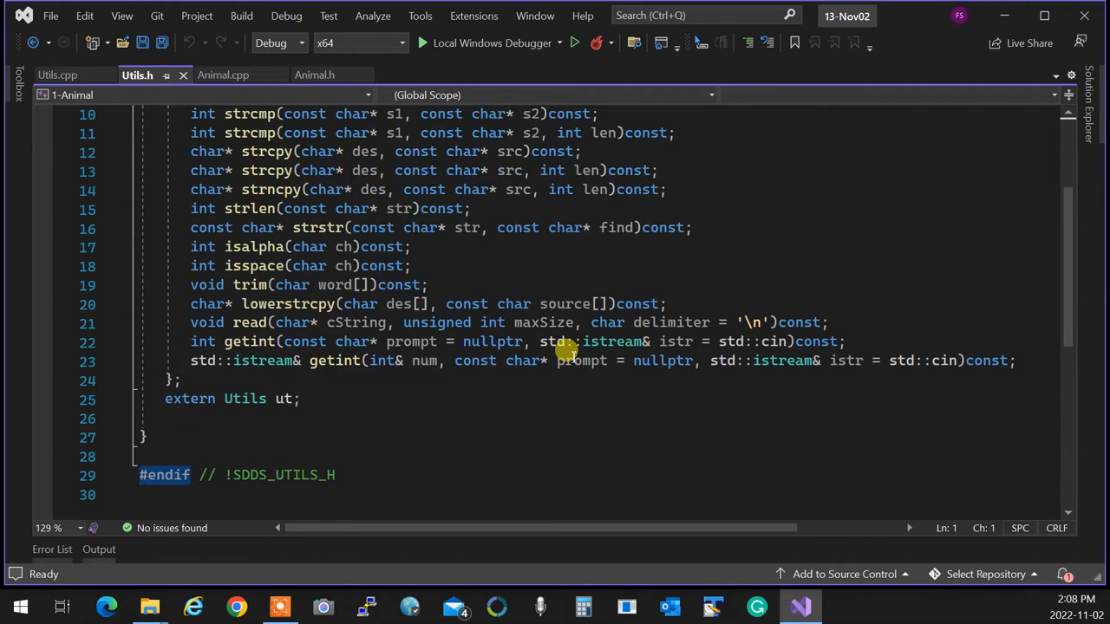
pyautogui.scroll(2, 567, 350)
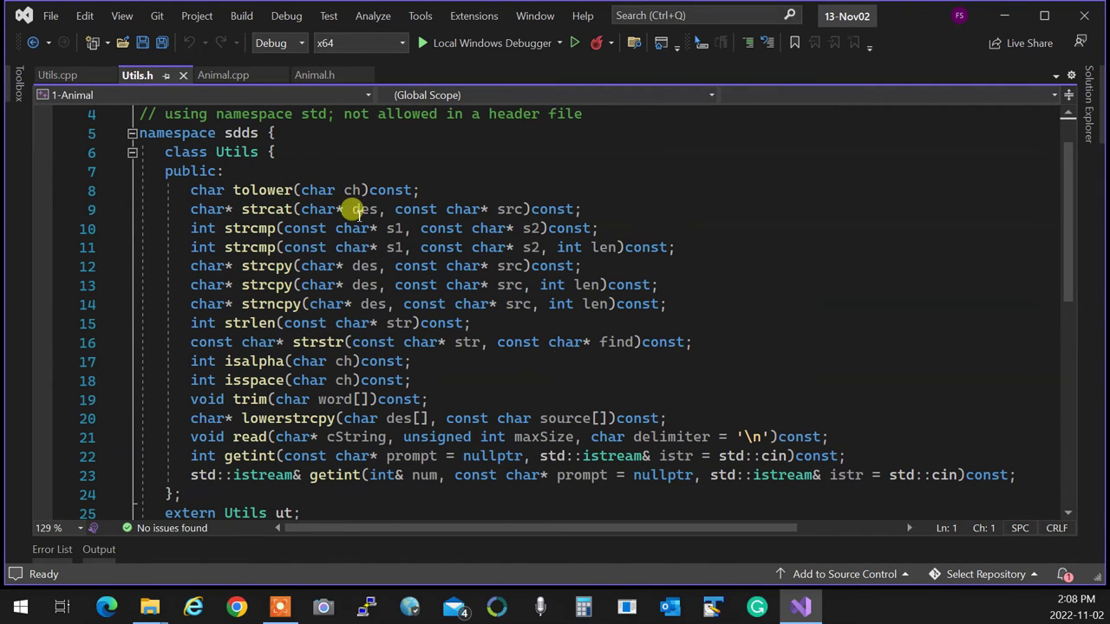
pyautogui.click(274, 153)
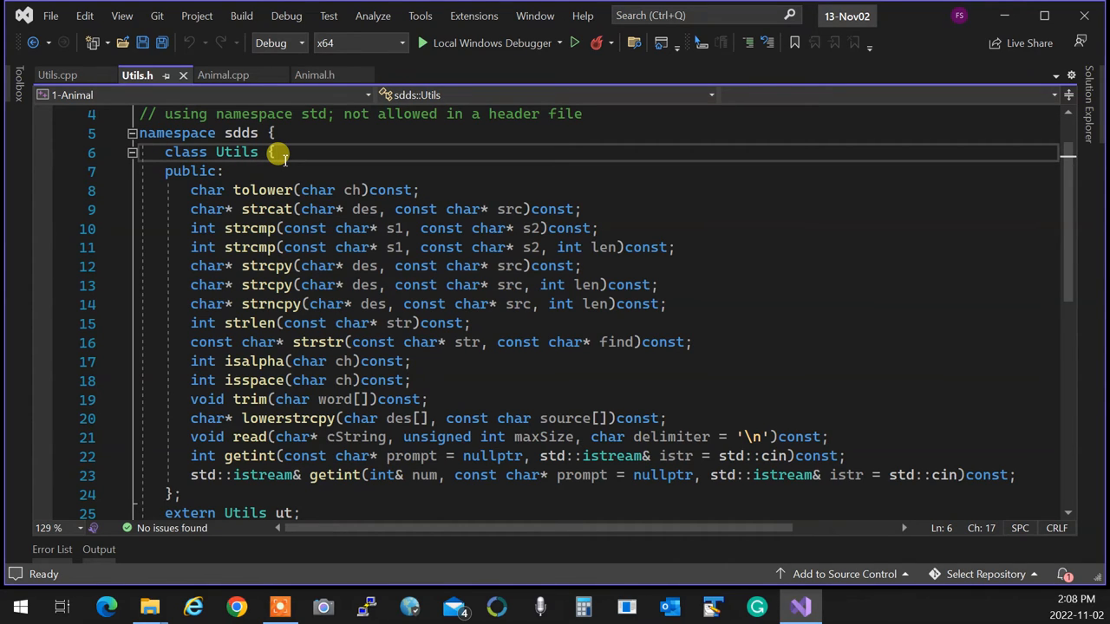
pyautogui.click(183, 76)
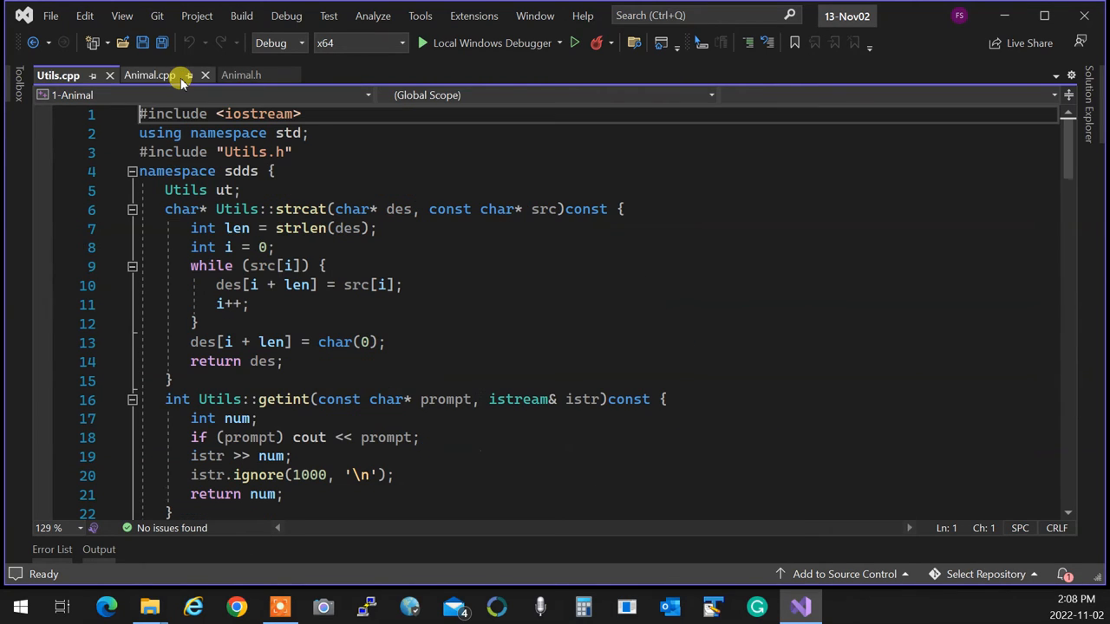
pyautogui.click(110, 75)
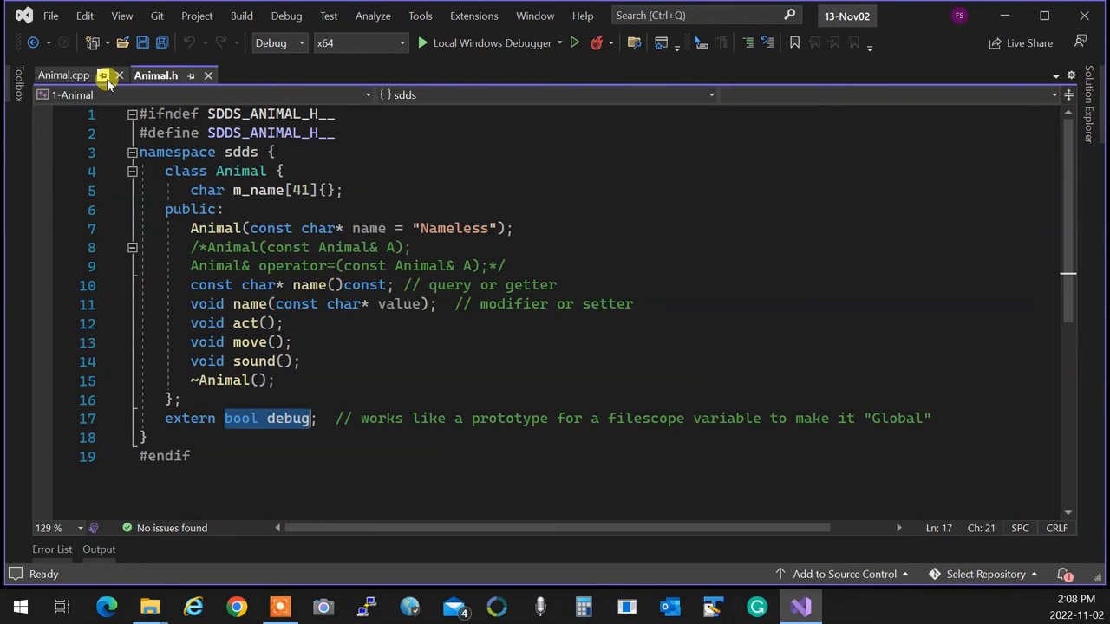
pyautogui.click(428, 361)
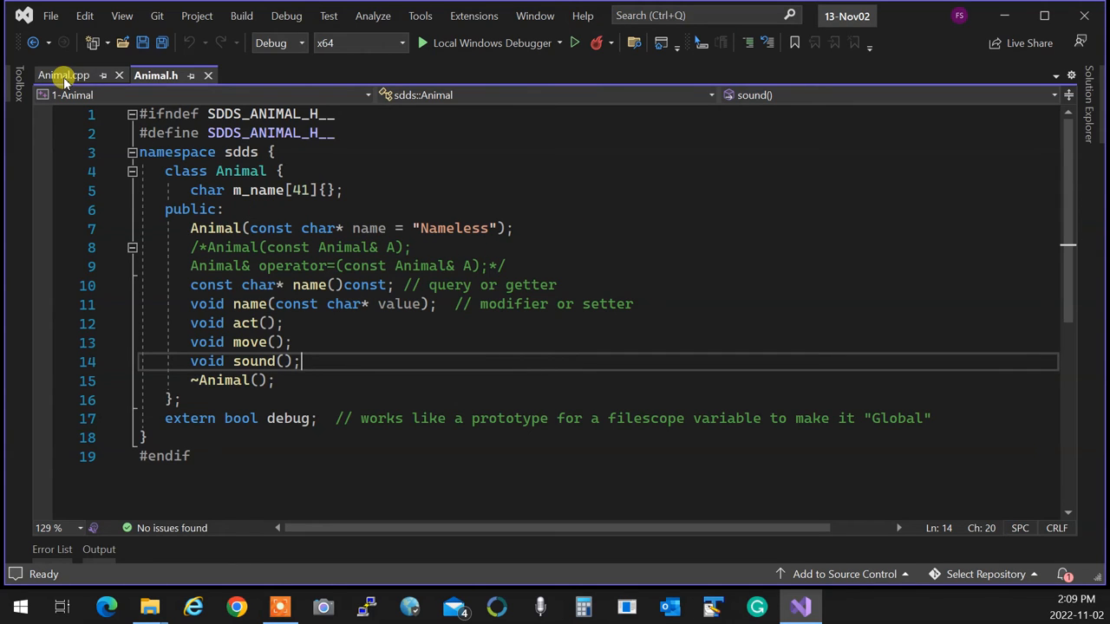
# Open 1-Animal's main.cpp and select the Animal B; B = A; lines.
pyautogui.click(1089, 108)
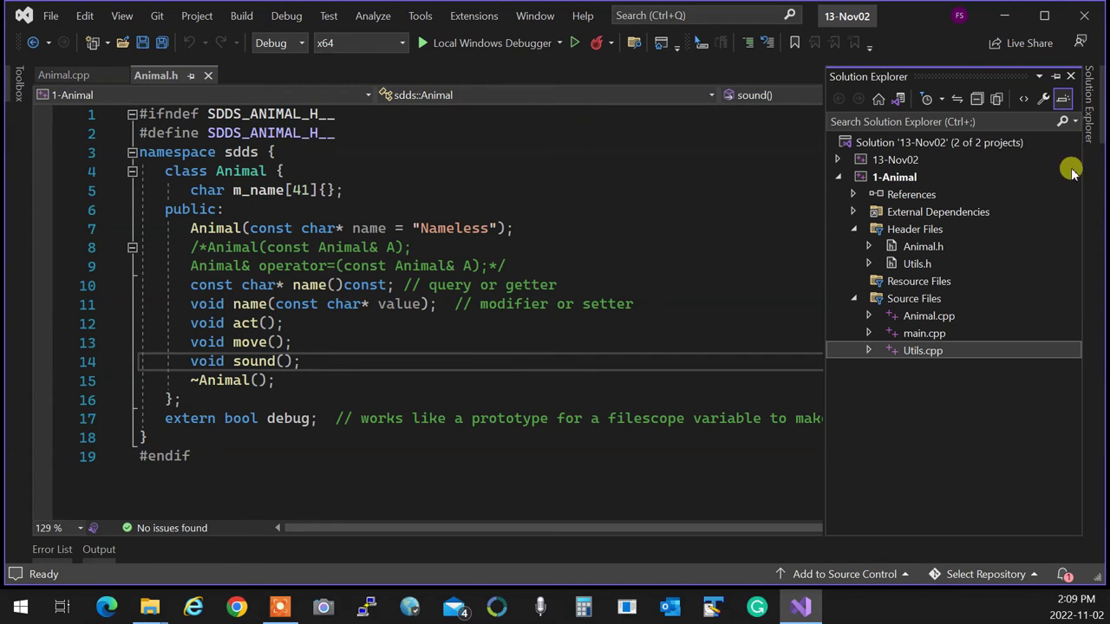
pyautogui.doubleClick(924, 333)
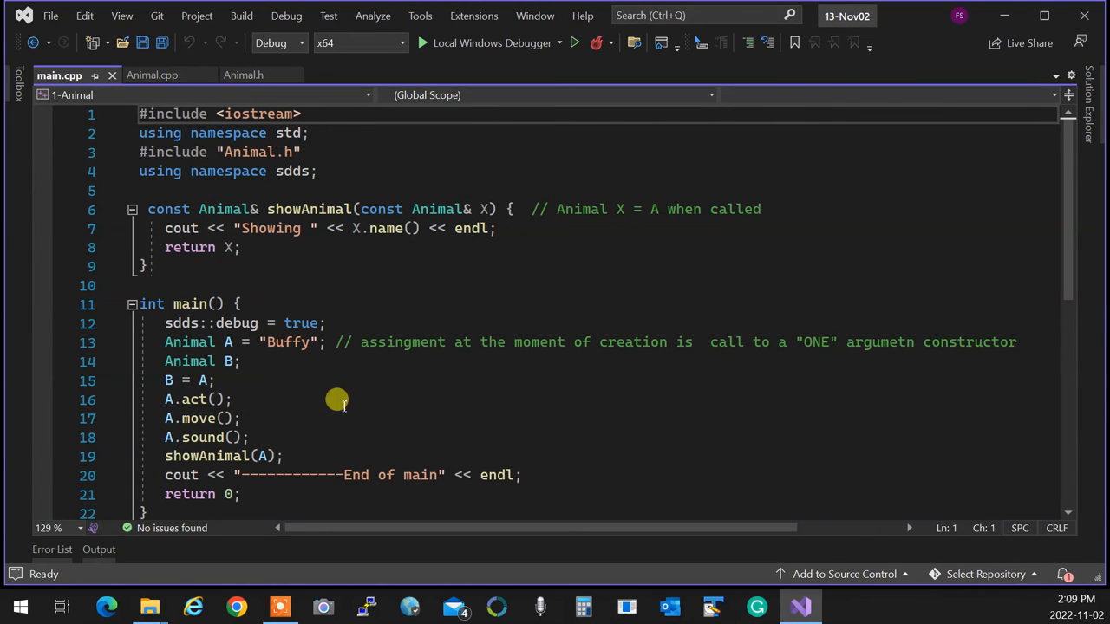
pyautogui.scroll(-1, 252, 382)
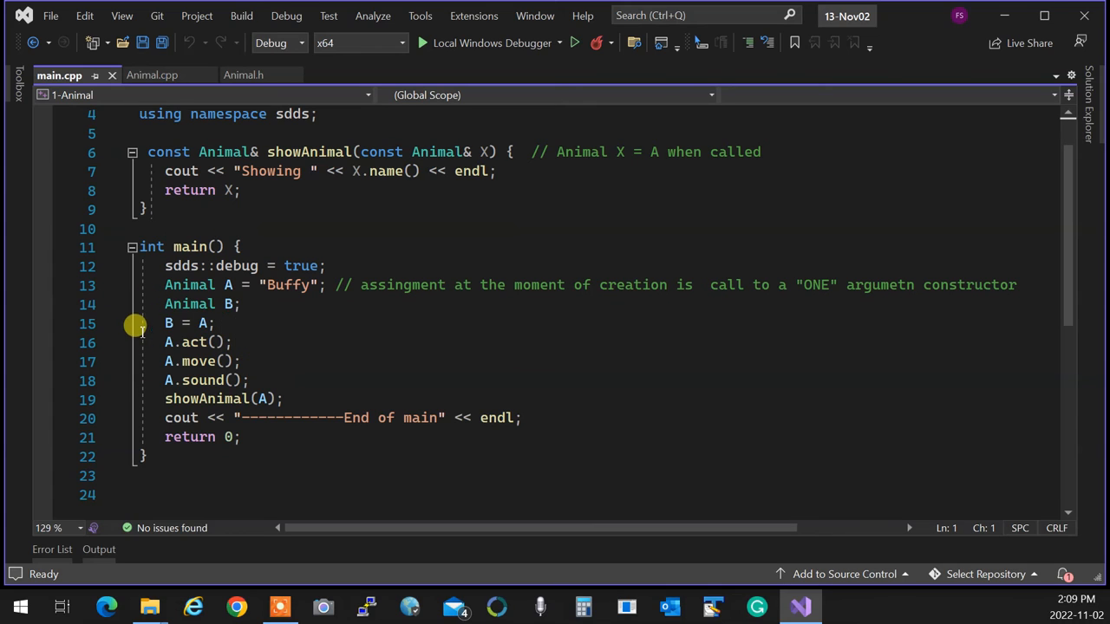
pyautogui.moveTo(156, 303); pyautogui.dragTo(215, 325)
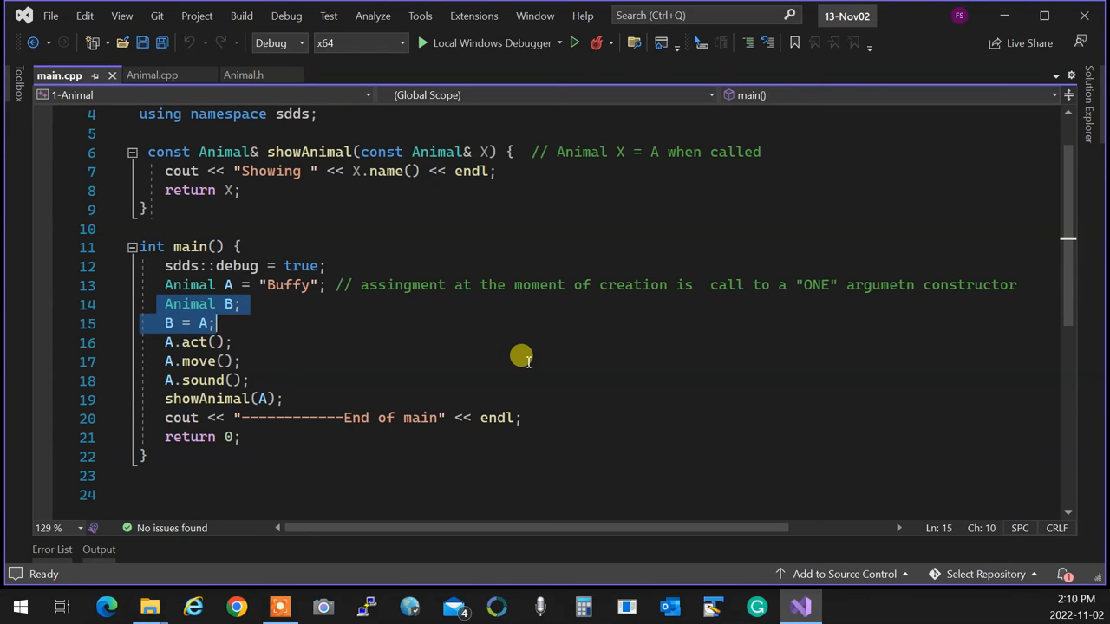
# Build and run 1-Animal with Ctrl+F5, view the Buffy console output and close the console.
pyautogui.hotkey('ctrl', 'F5')
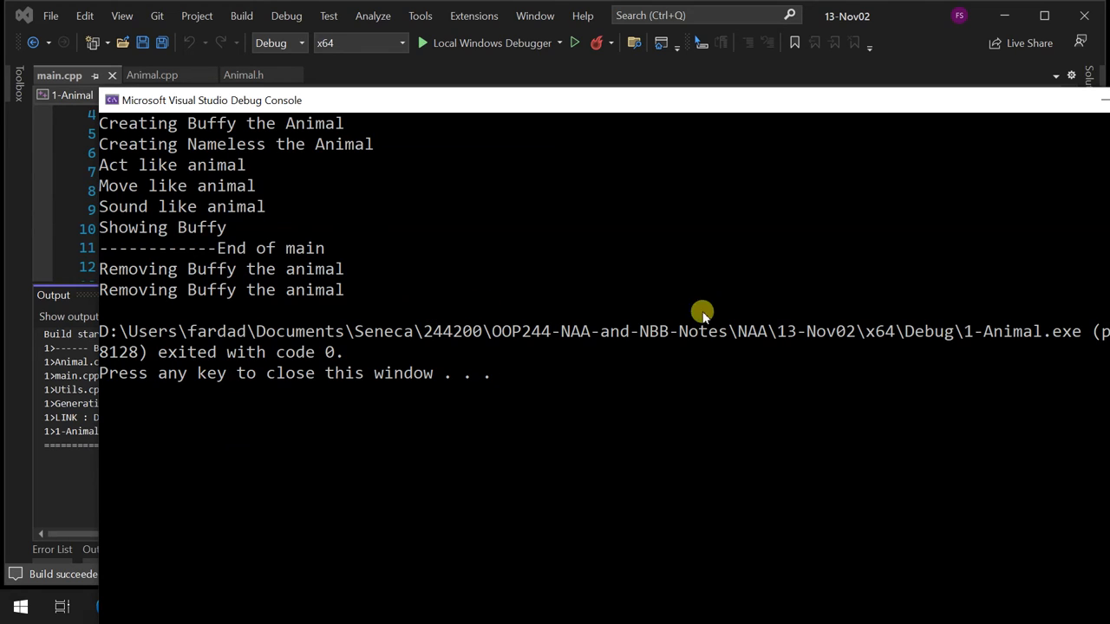
pyautogui.moveTo(912, 100); pyautogui.dragTo(730, 123)
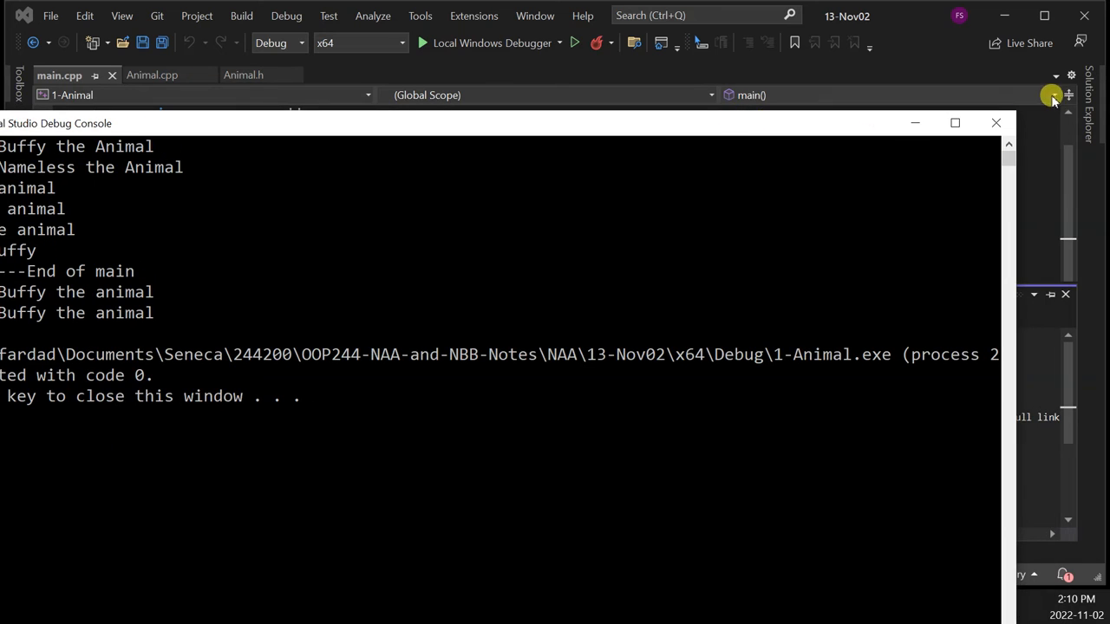
pyautogui.click(989, 122)
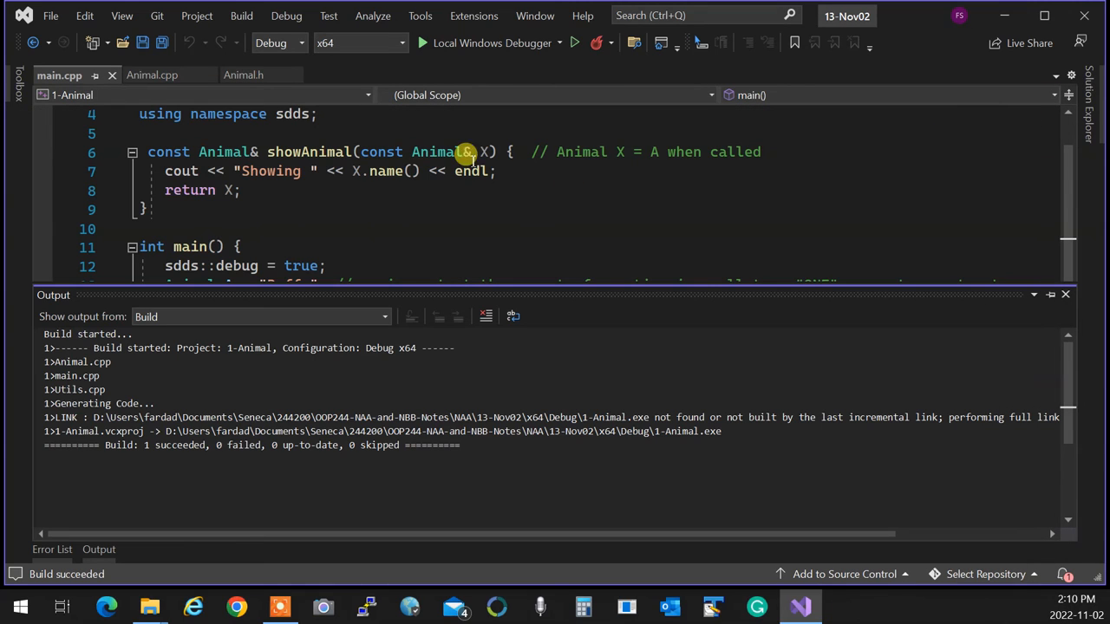
# Close Animal.h, Animal.cpp and main.cpp, hide the Output pane and collapse the 1-Animal project.
pyautogui.click(292, 75)
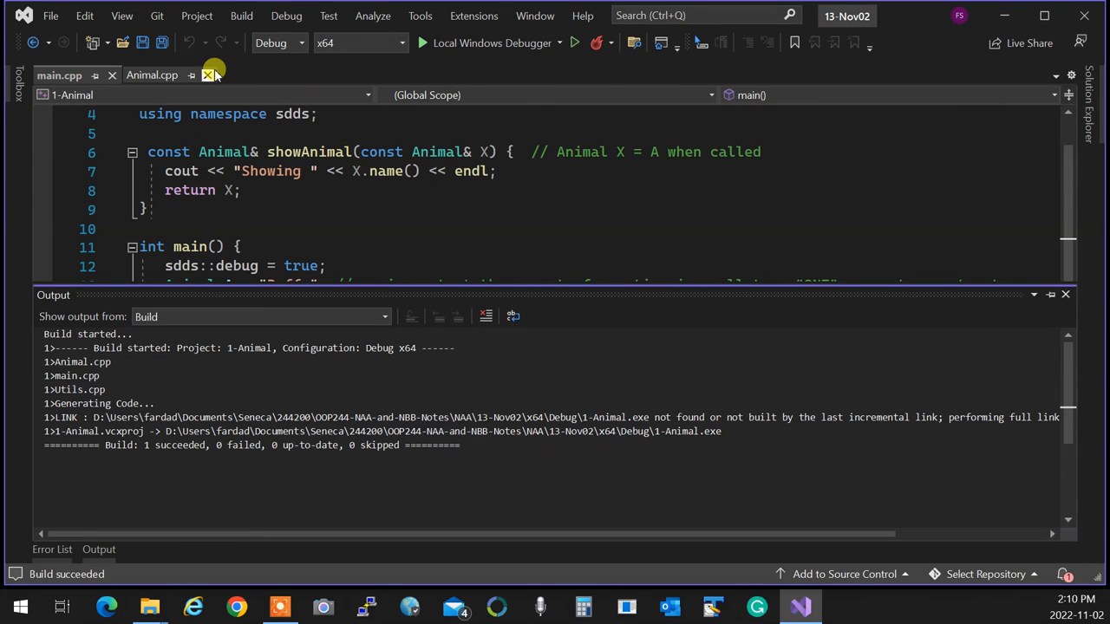
pyautogui.click(193, 75)
pyautogui.click(113, 76)
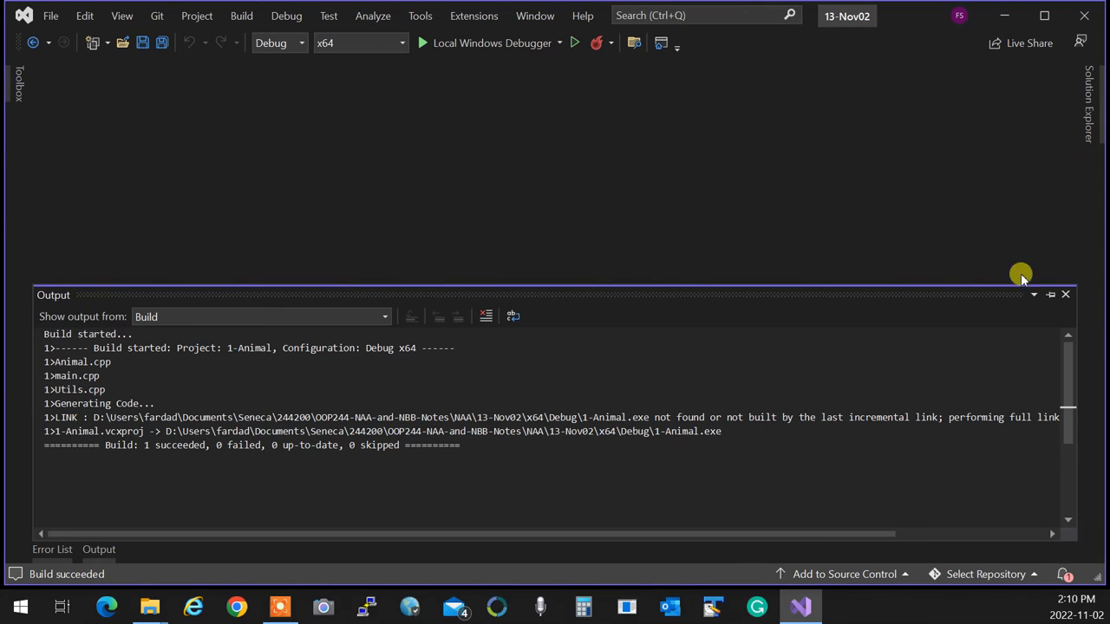
pyautogui.click(1066, 295)
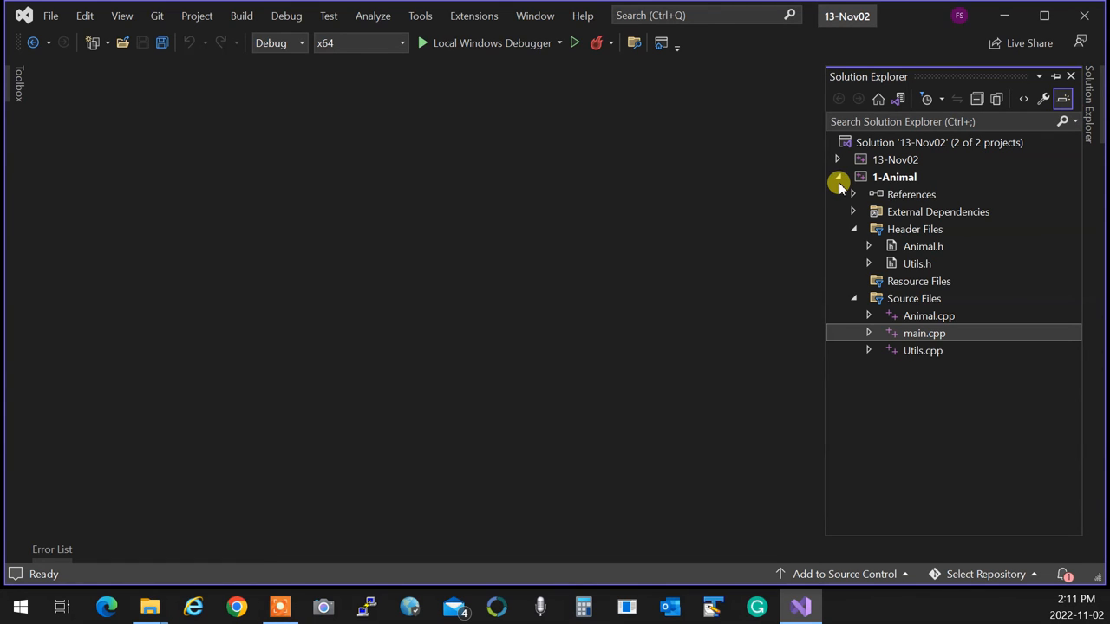
pyautogui.click(837, 177)
# Bring up the solution node's context menu in Solution Explorer to add a project.
pyautogui.click(877, 159)
pyautogui.rightClick(878, 159)
pyautogui.moveTo(854, 228)
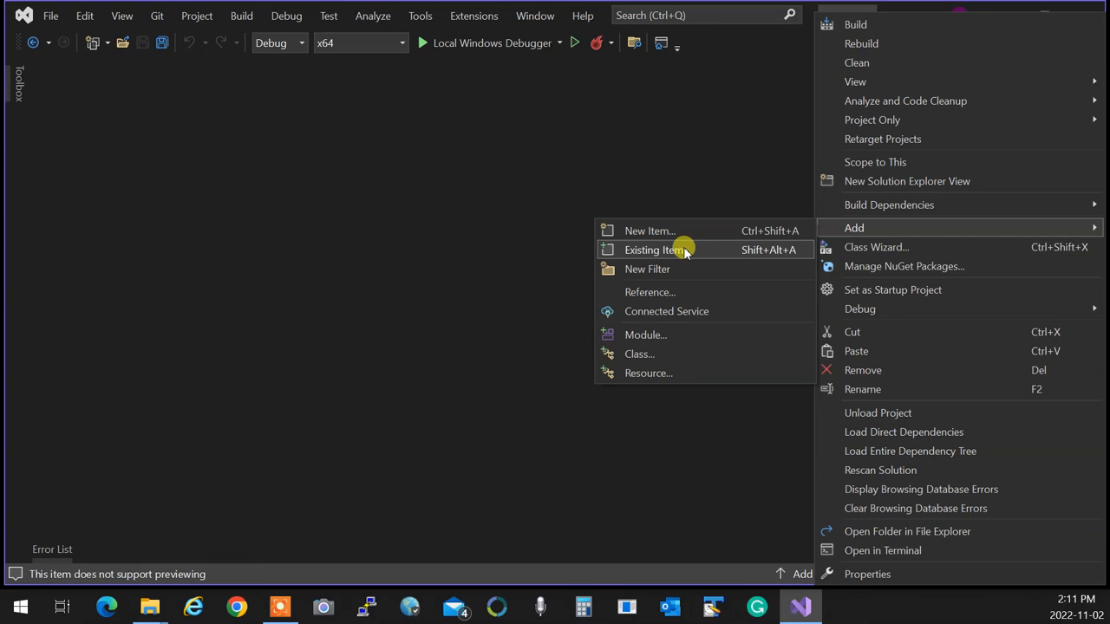
pyautogui.click(753, 150)
pyautogui.click(871, 145)
pyautogui.rightClick(872, 145)
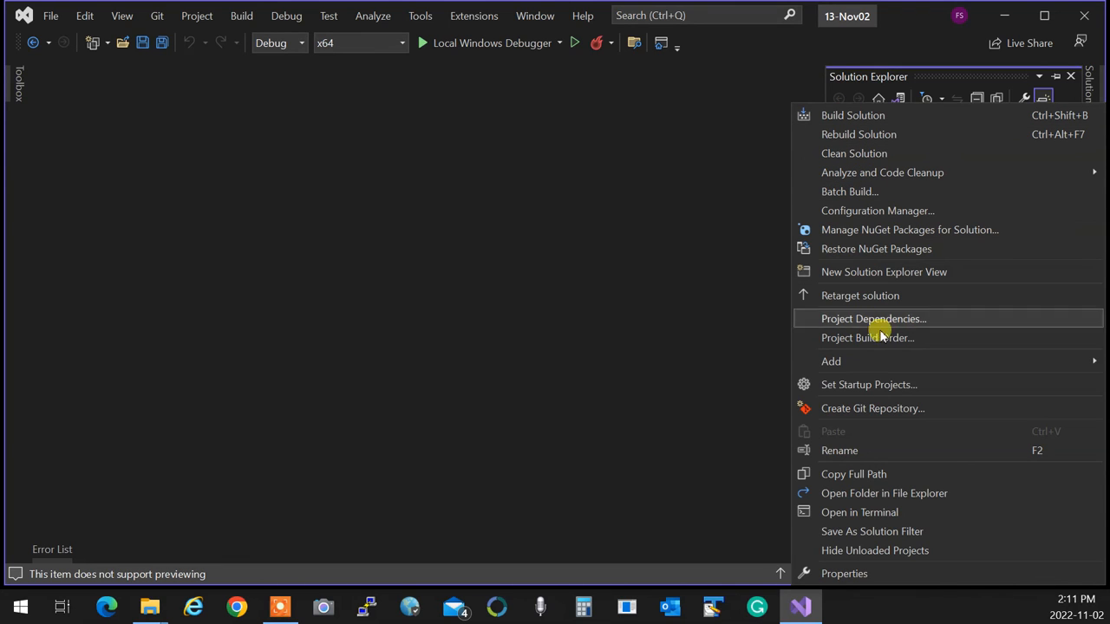
# Add the existing 2-Cat.vcxproj project from the 2-Cat folder to the solution.
pyautogui.moveTo(831, 361)
pyautogui.click(615, 383)
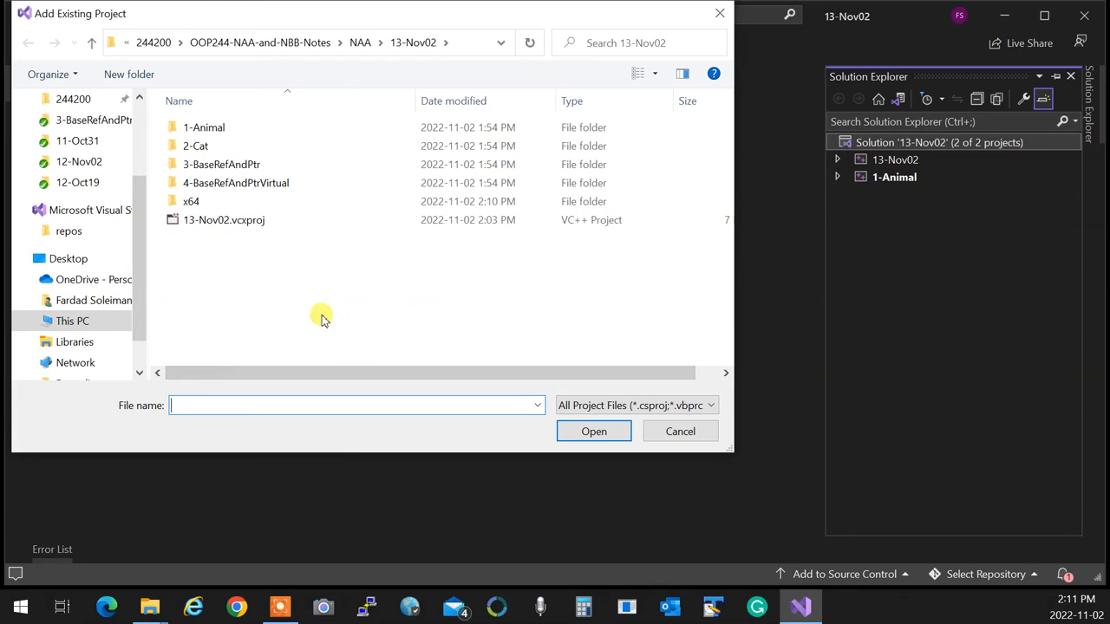
pyautogui.doubleClick(198, 145)
pyautogui.click(215, 155)
pyautogui.click(607, 434)
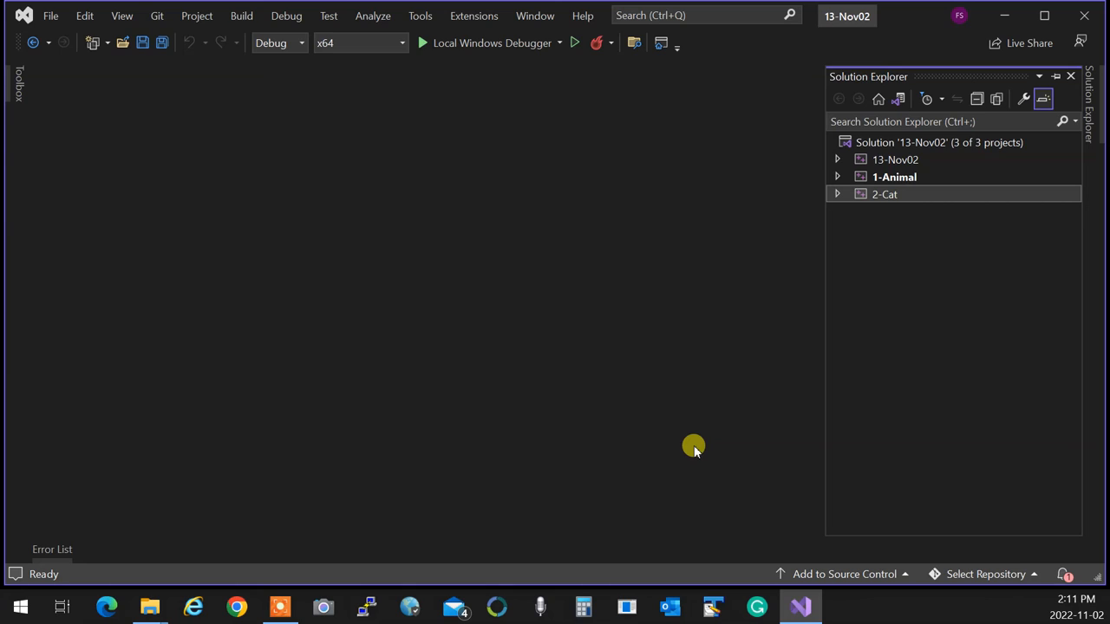
# Expand 2-Cat's Header Files and open its Animal.h header.
pyautogui.click(837, 196)
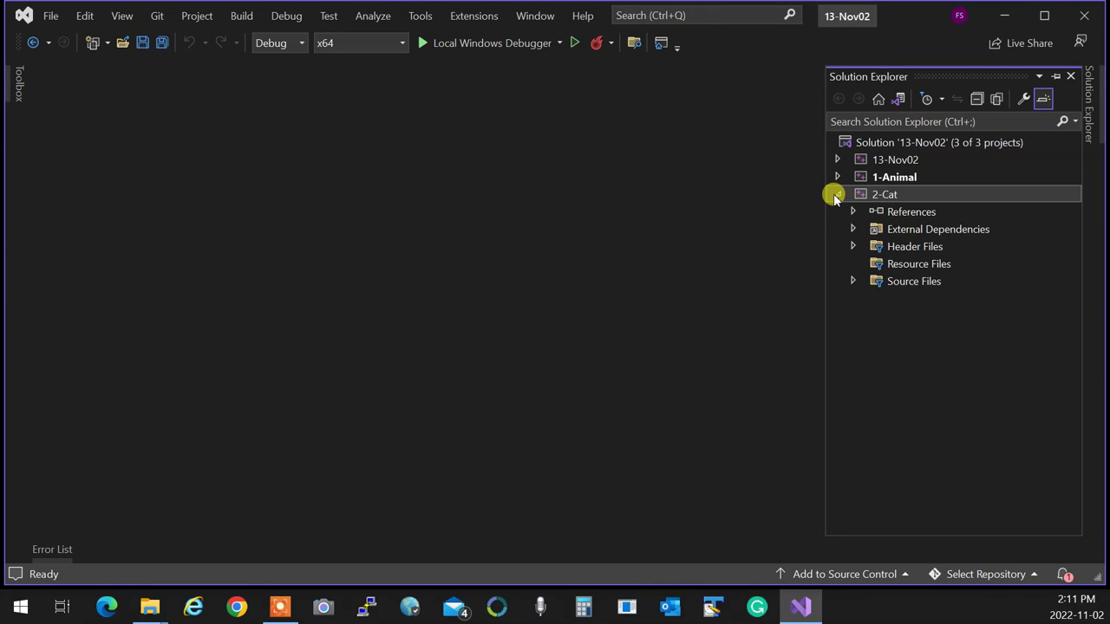
pyautogui.click(851, 247)
pyautogui.doubleClick(916, 263)
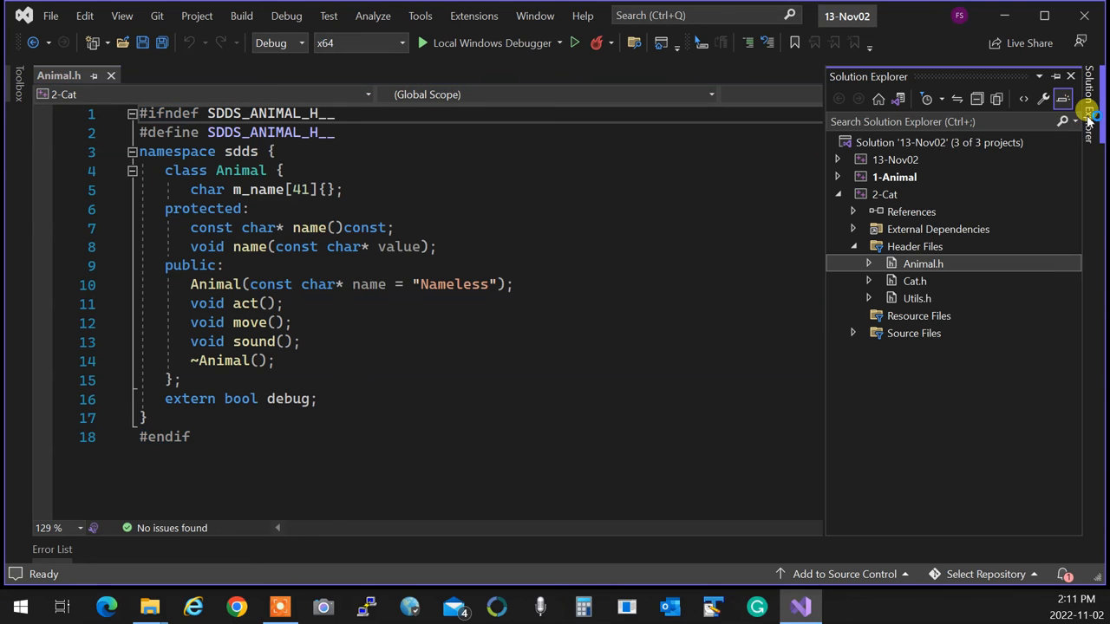
# Open 2-Cat's Cat.h header to review the Cat class derived from Animal.
pyautogui.doubleClick(927, 281)
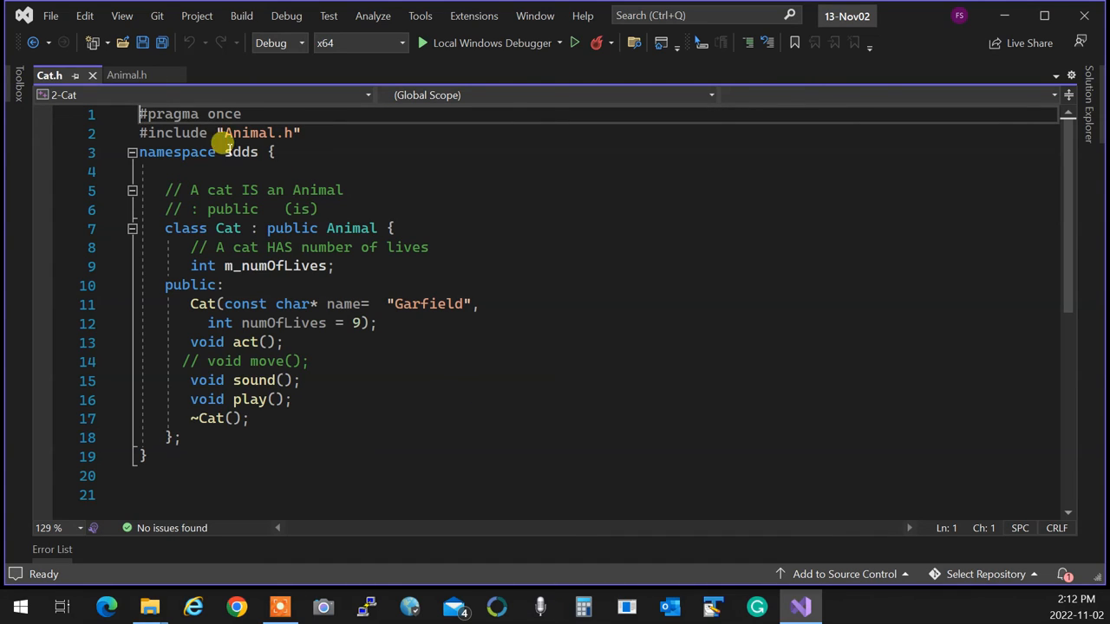
pyautogui.click(126, 75)
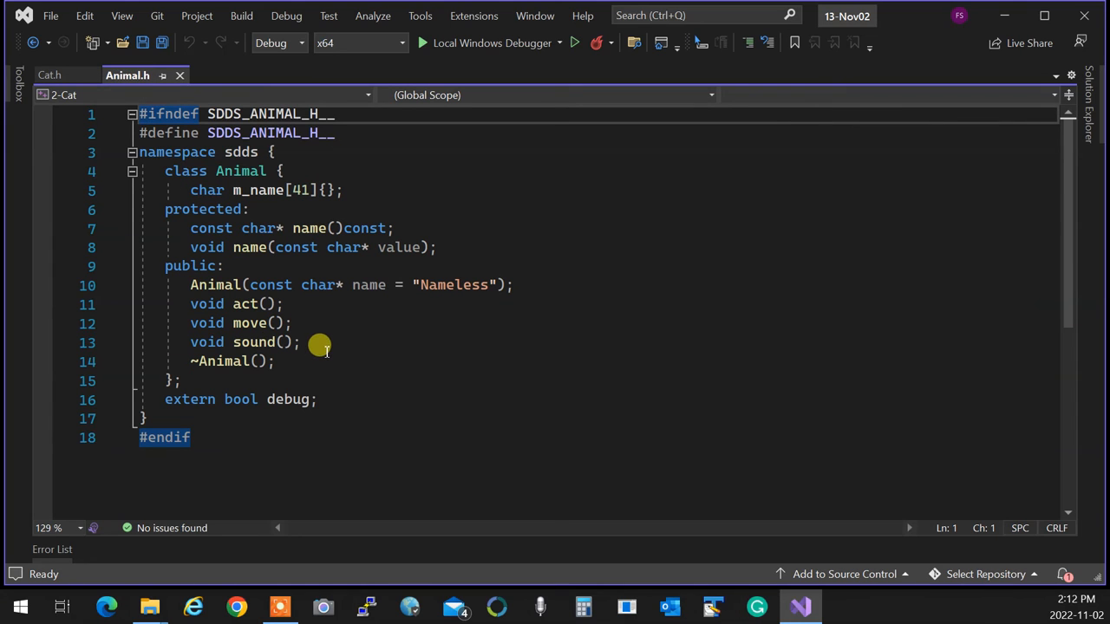
pyautogui.moveTo(191, 190); pyautogui.dragTo(384, 173)
pyautogui.click(669, 391)
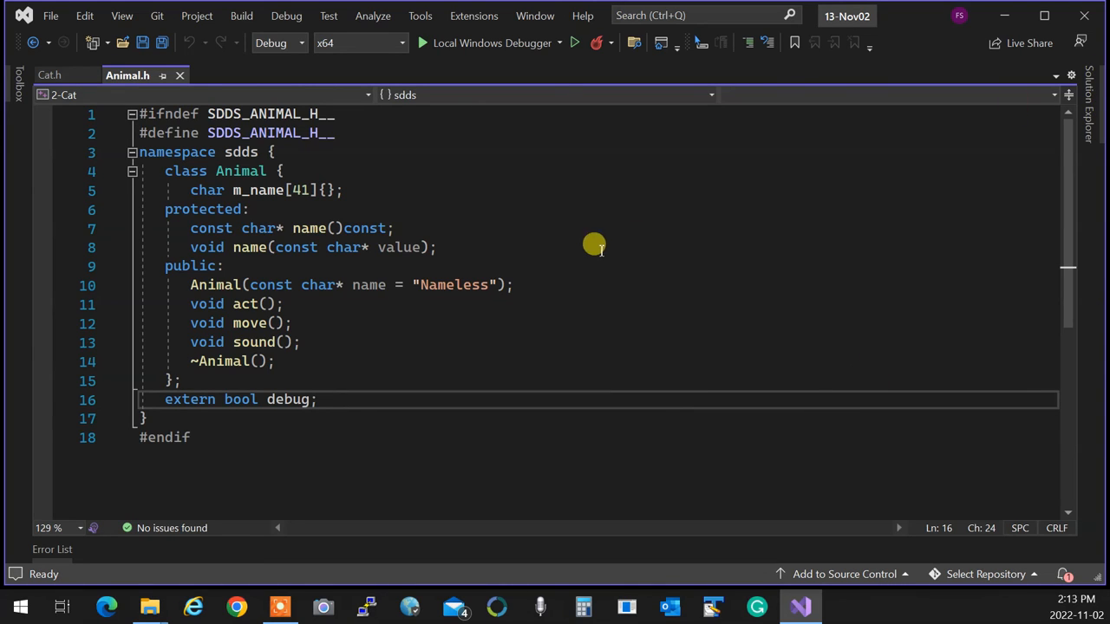
# Switch to the Cat.h file and show the solution's project tree in Solution Explorer.
pyautogui.click(49, 76)
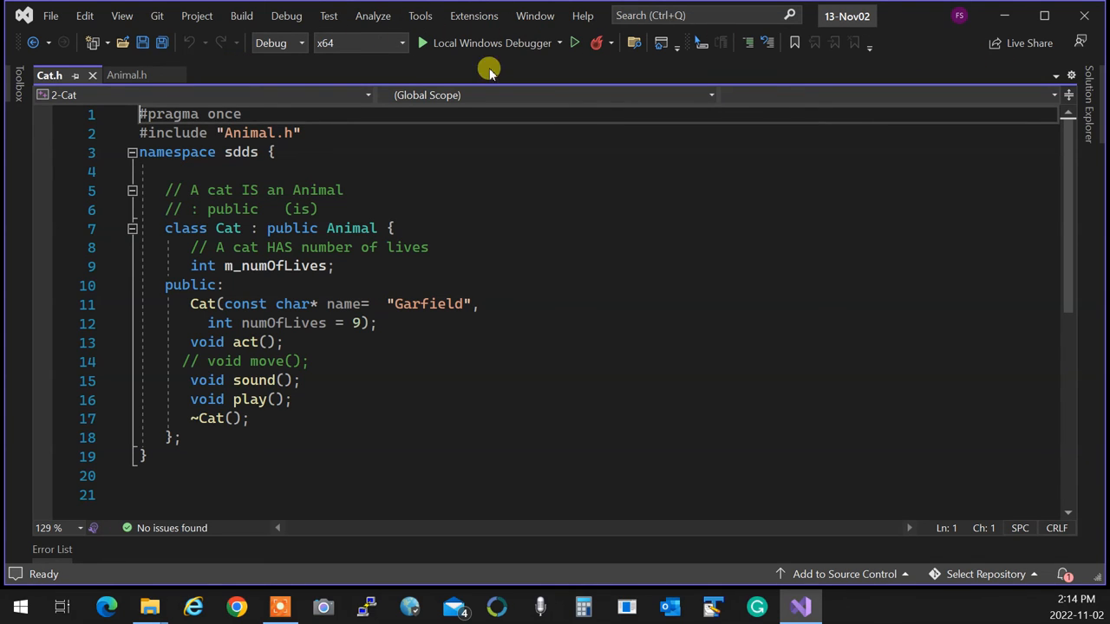
pyautogui.click(1089, 102)
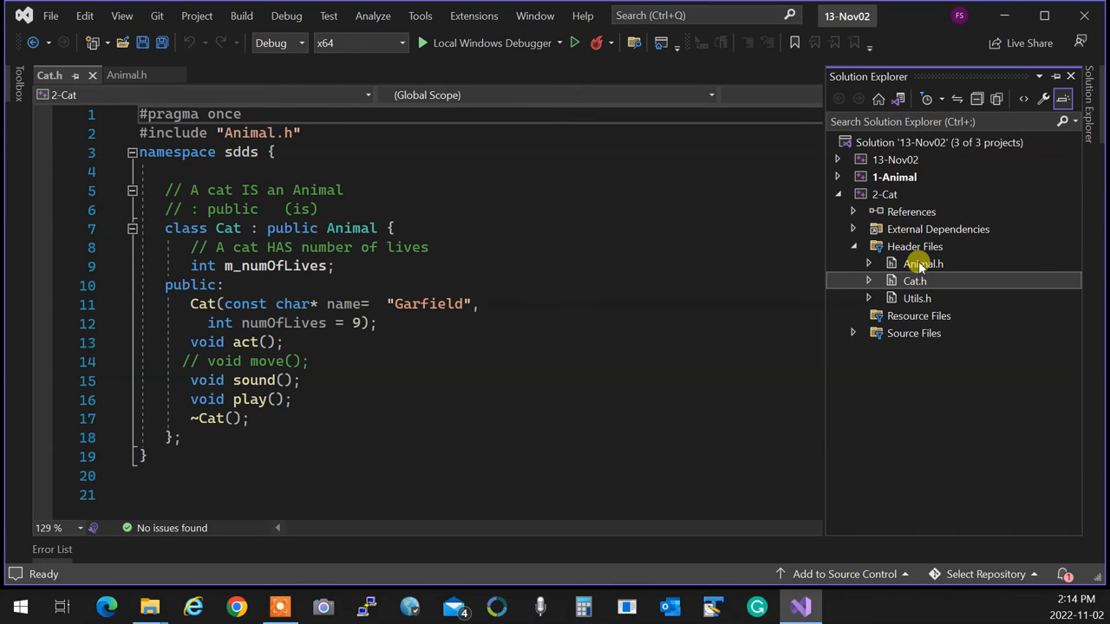
# Split the editor with Window > New Vertical Document Group, Animal.h left and Cat.h right.
pyautogui.click(736, 208)
pyautogui.click(534, 16)
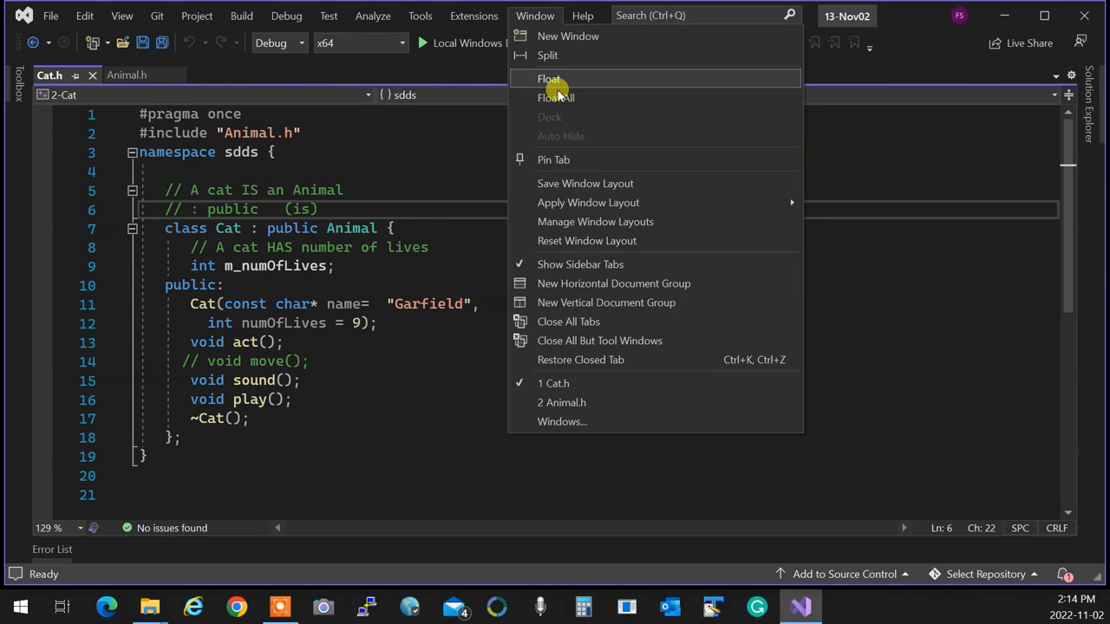
pyautogui.click(589, 303)
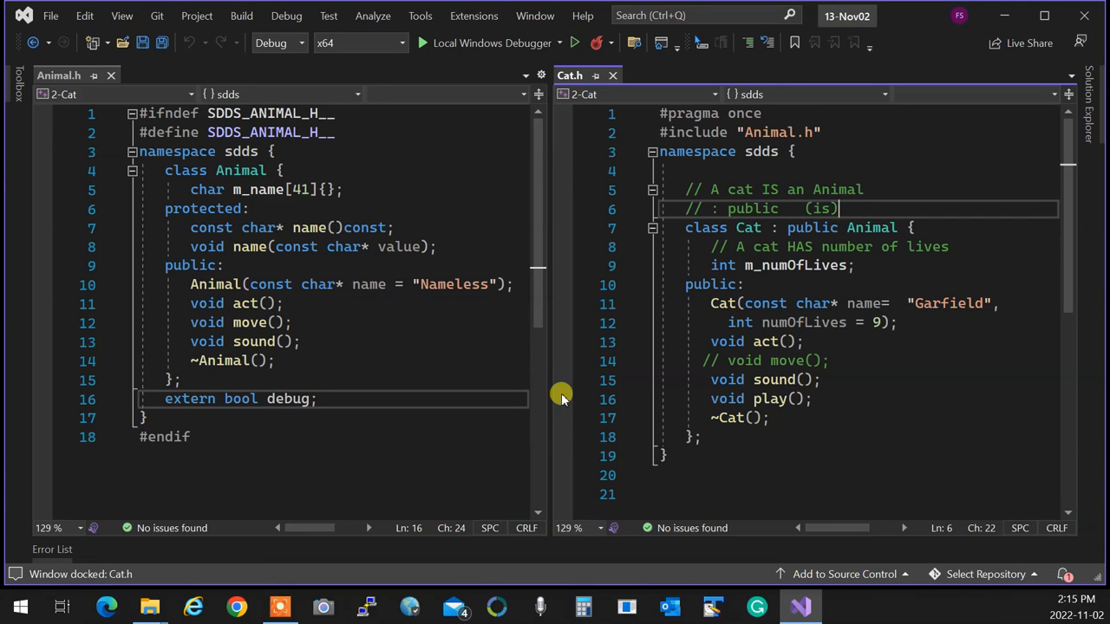
# Build and run the 2-Cat program with Ctrl+F5.
pyautogui.click(420, 353)
pyautogui.hotkey('ctrl', 'F5')
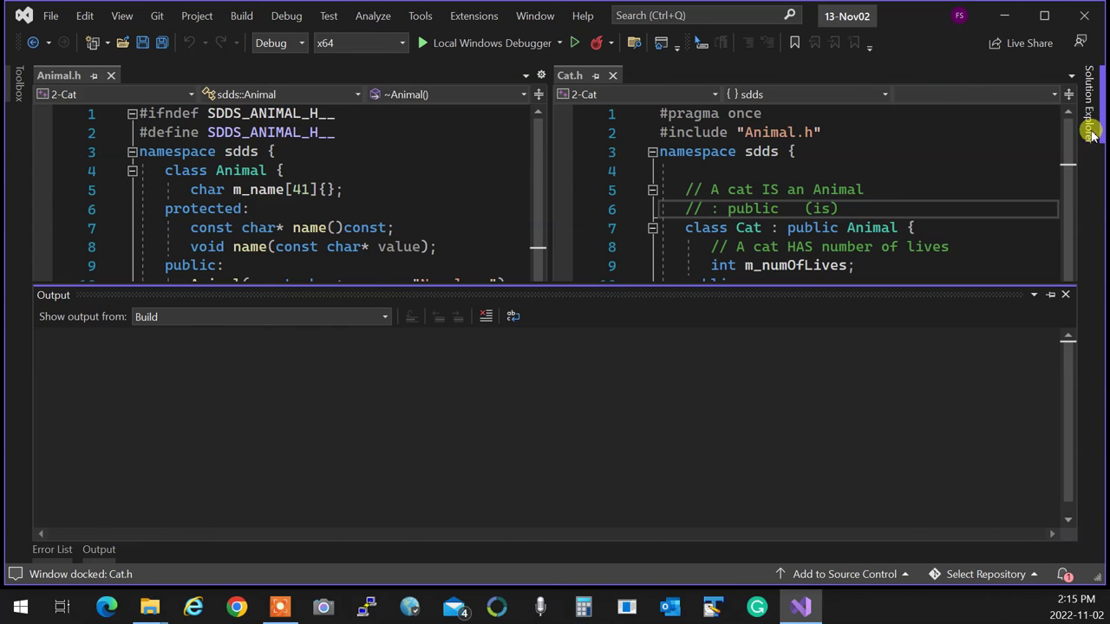
pyautogui.click(1090, 100)
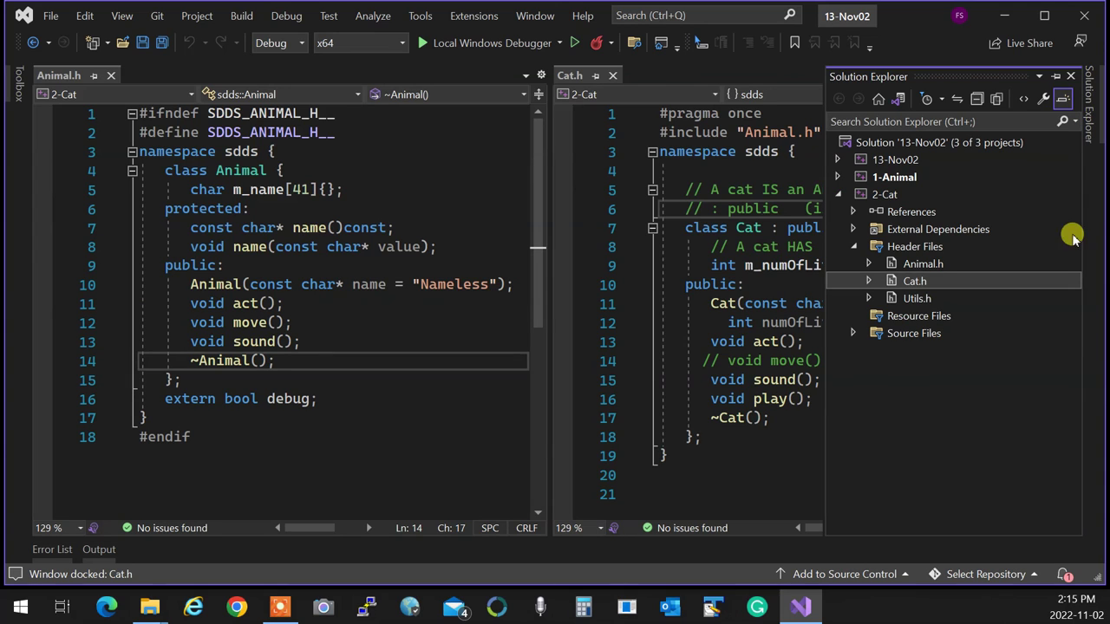
pyautogui.rightClick(895, 196)
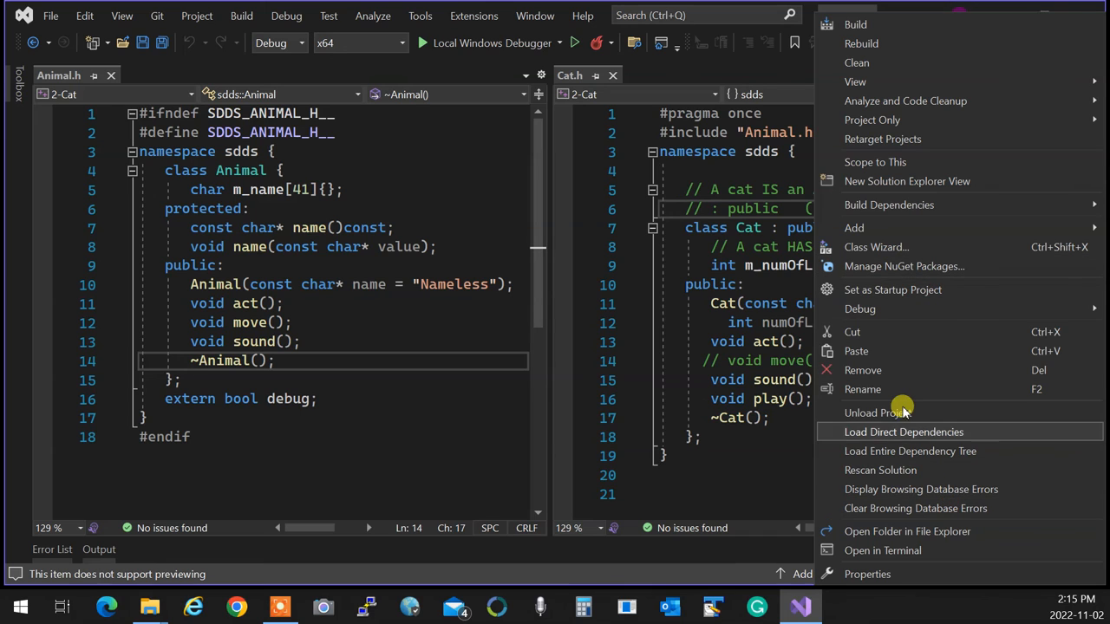
pyautogui.press('Escape')
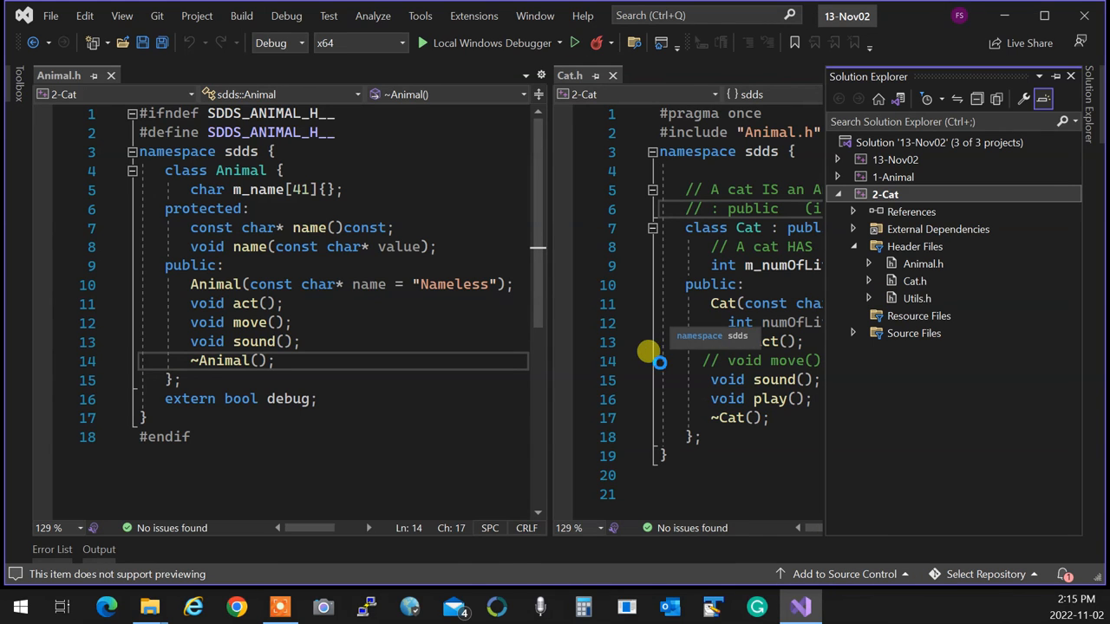
pyautogui.hotkey('ctrl', 'F5')
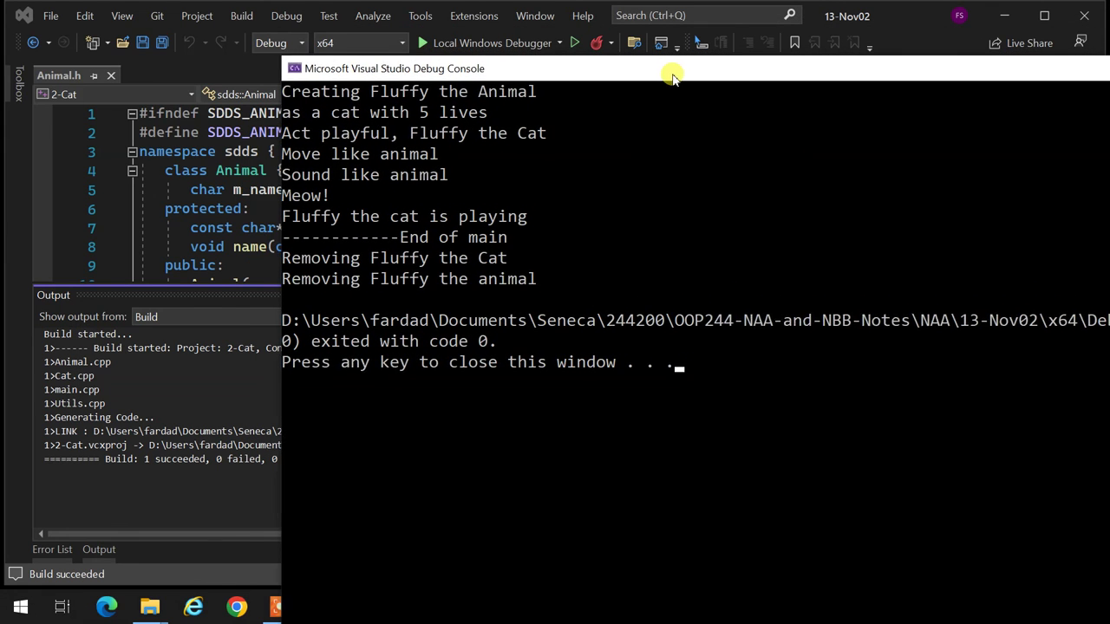
# Move the Debug Console aside to read Fluffy the Cat's output, then close it.
pyautogui.moveTo(717, 38); pyautogui.dragTo(661, 78)
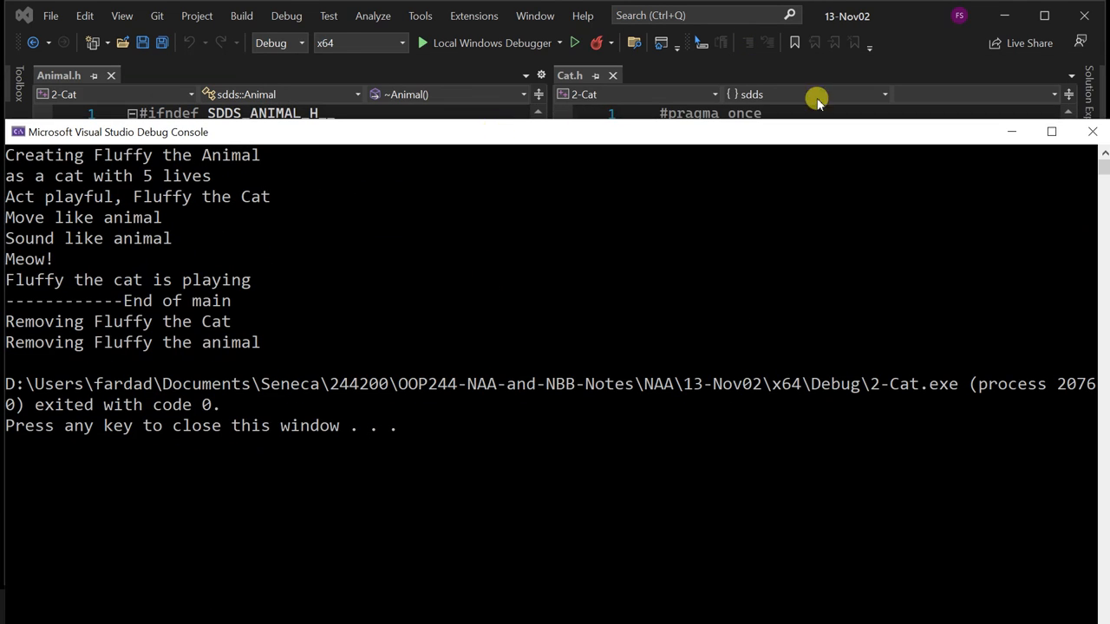
pyautogui.click(1091, 131)
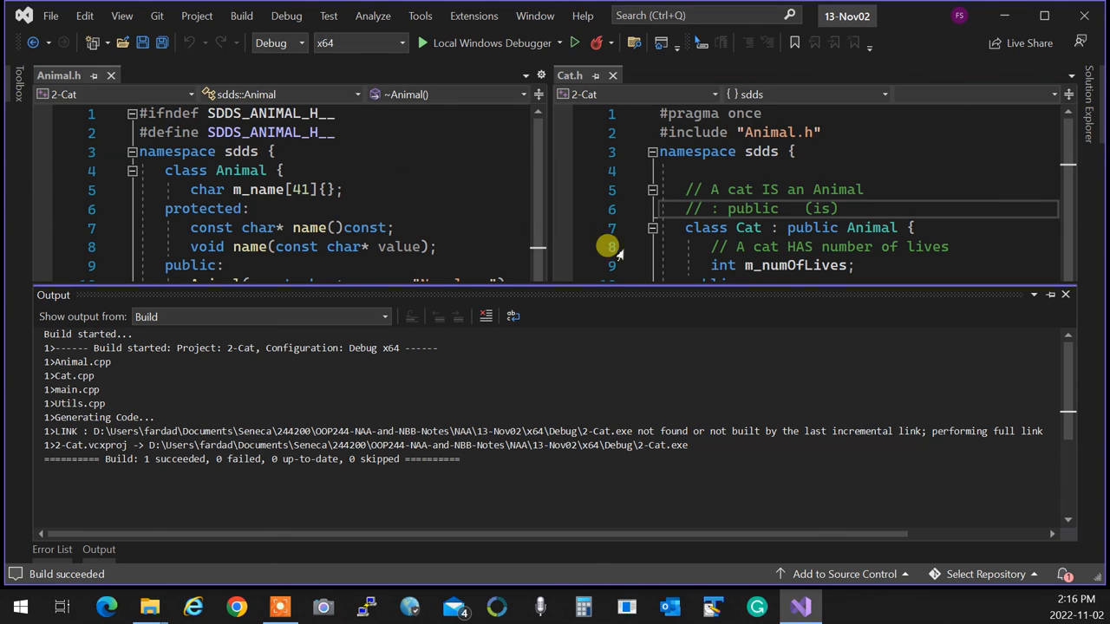
# Close Cat.h and Animal.h and collapse the 2-Cat project in Solution Explorer.
pyautogui.click(942, 248)
pyautogui.moveTo(300, 189)
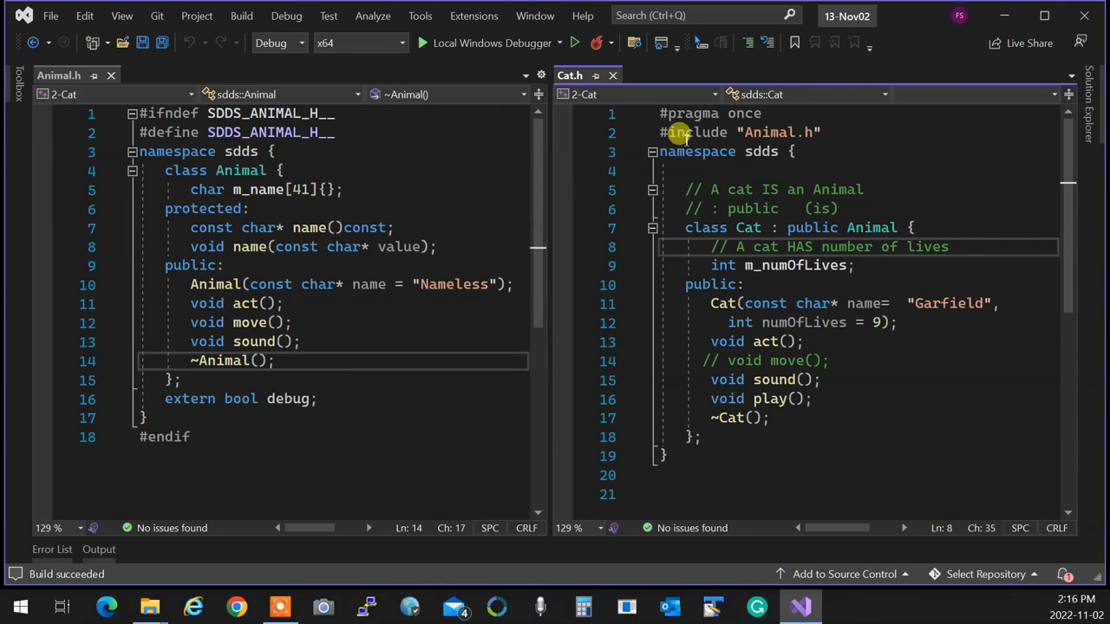
pyautogui.click(613, 76)
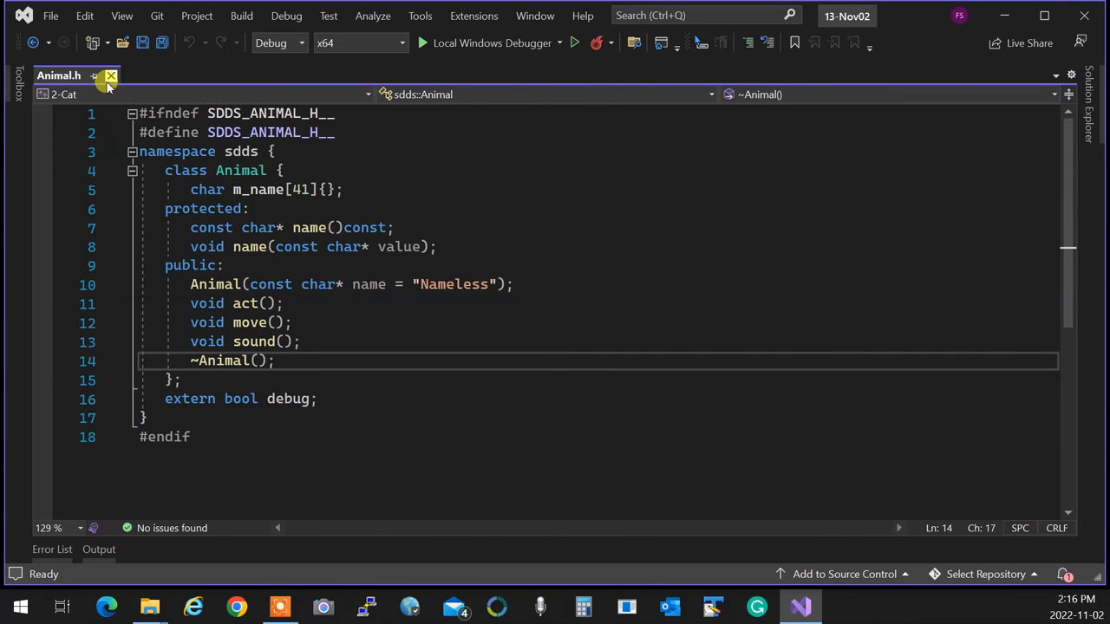
pyautogui.click(110, 75)
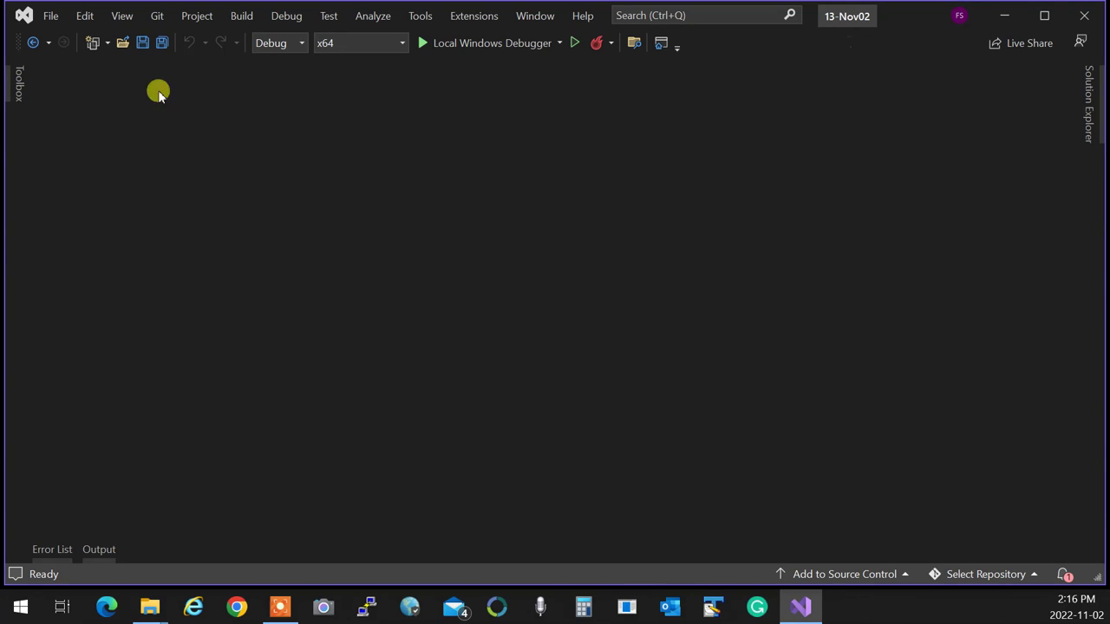
pyautogui.click(1084, 94)
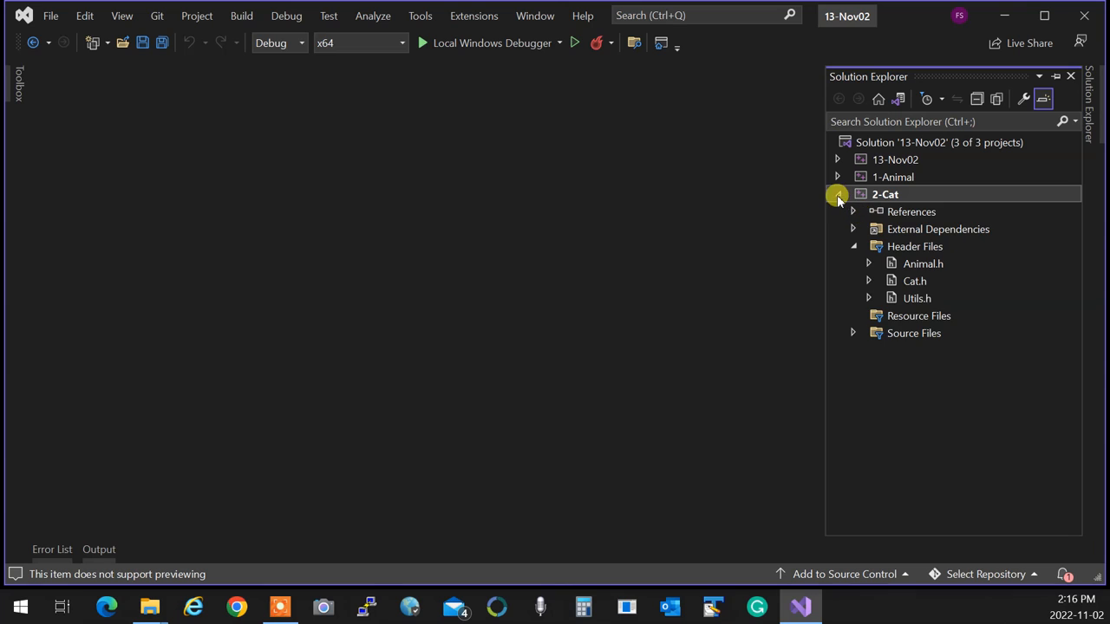
pyautogui.click(838, 194)
# Add the existing 3-BaseRefAndPtr.vcxproj project to the solution from its folder.
pyautogui.click(907, 144)
pyautogui.rightClick(907, 144)
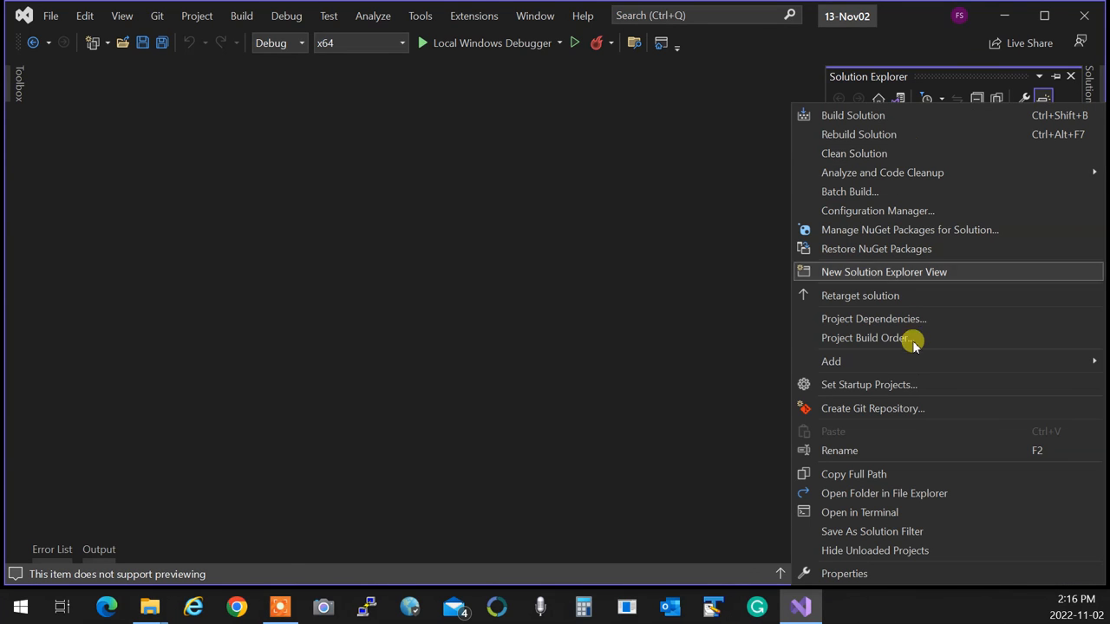
pyautogui.moveTo(867, 360)
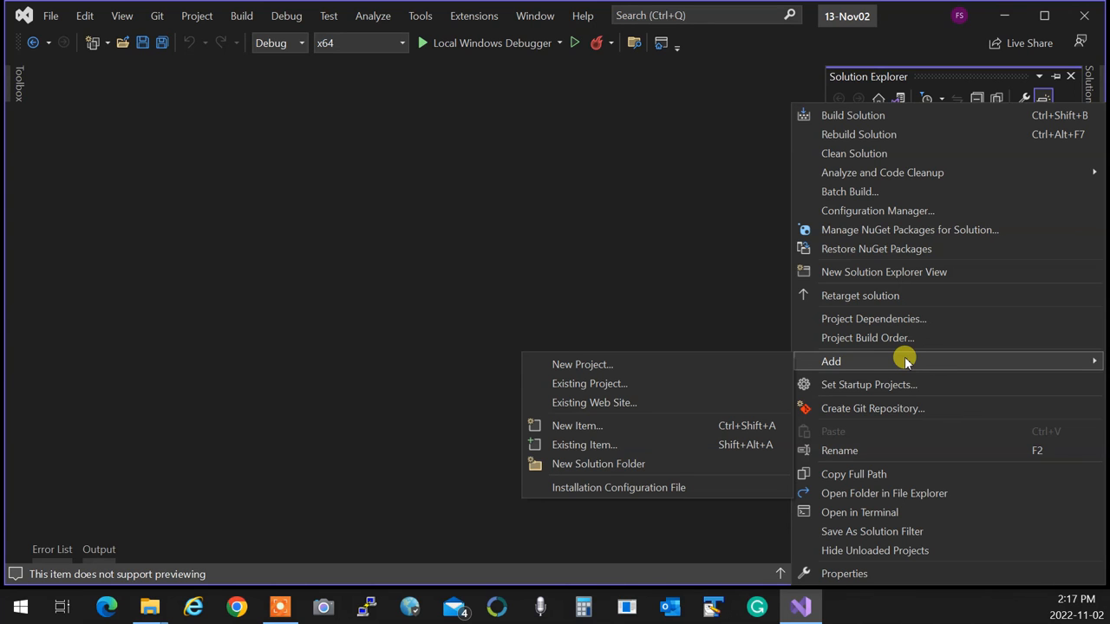
pyautogui.click(651, 383)
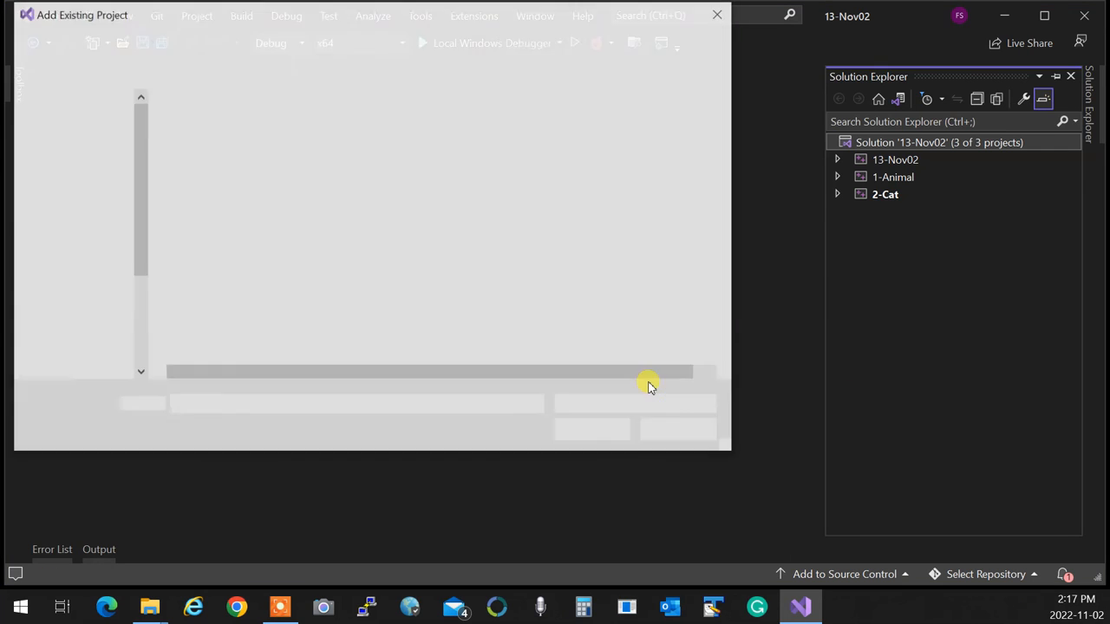
pyautogui.click(245, 169)
pyautogui.doubleClick(246, 170)
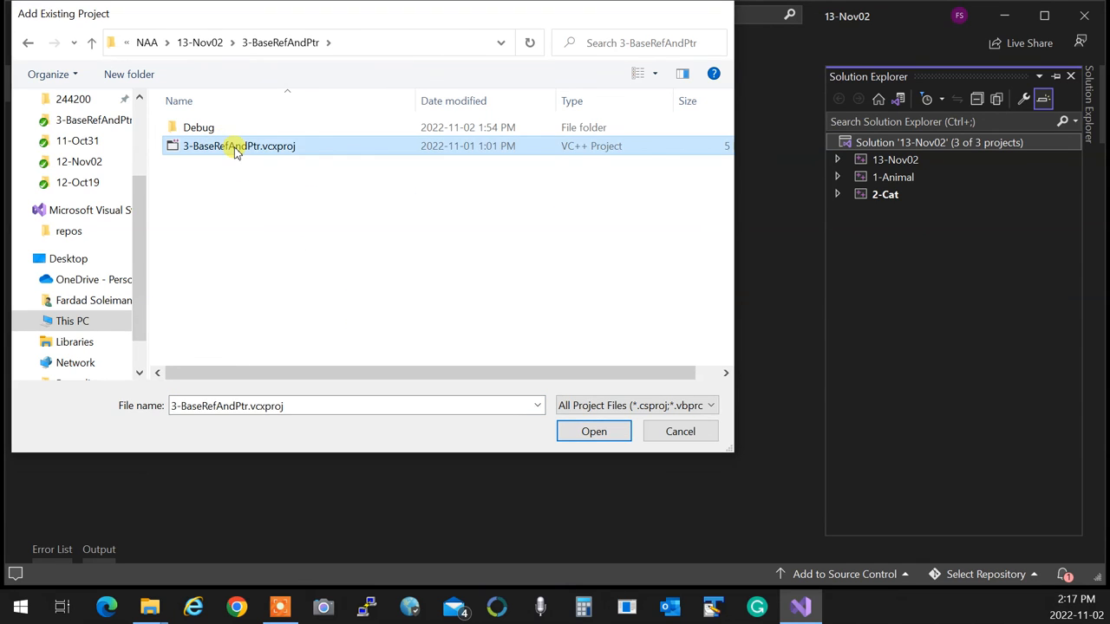
pyautogui.doubleClick(234, 148)
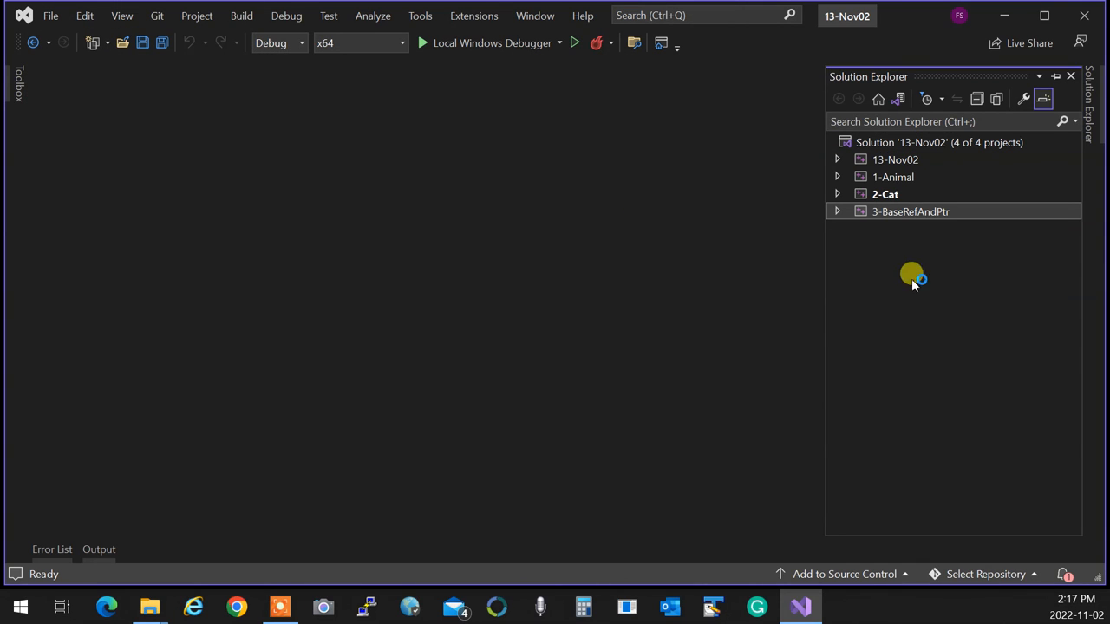
# Set 3-BaseRefAndPtr as startup project and expand its Header Files and Source Files.
pyautogui.rightClick(893, 211)
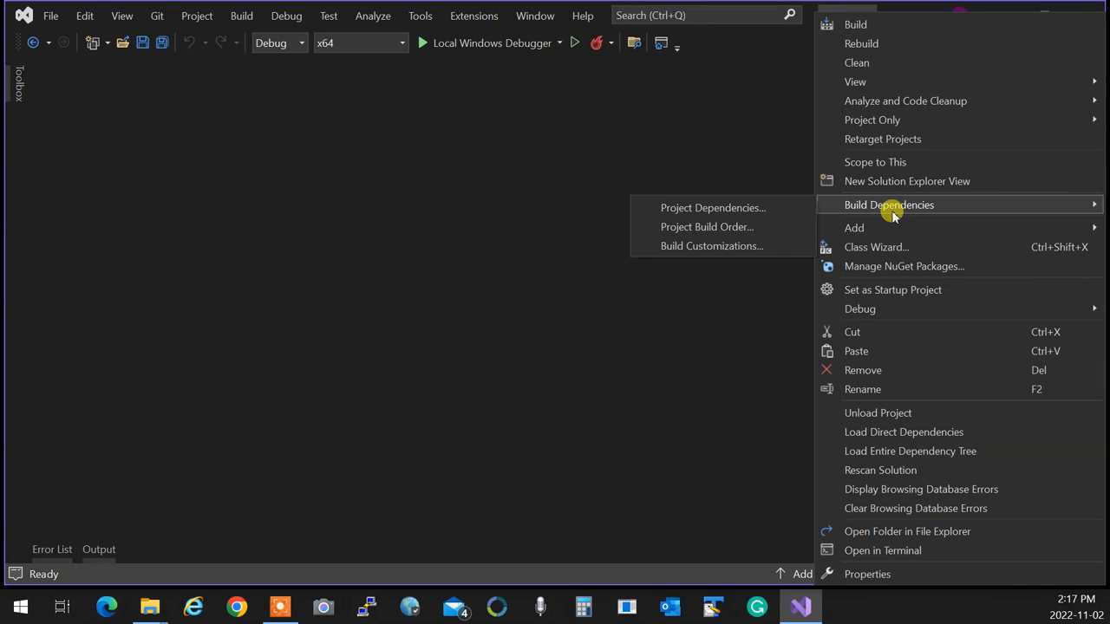
pyautogui.click(890, 290)
pyautogui.click(836, 212)
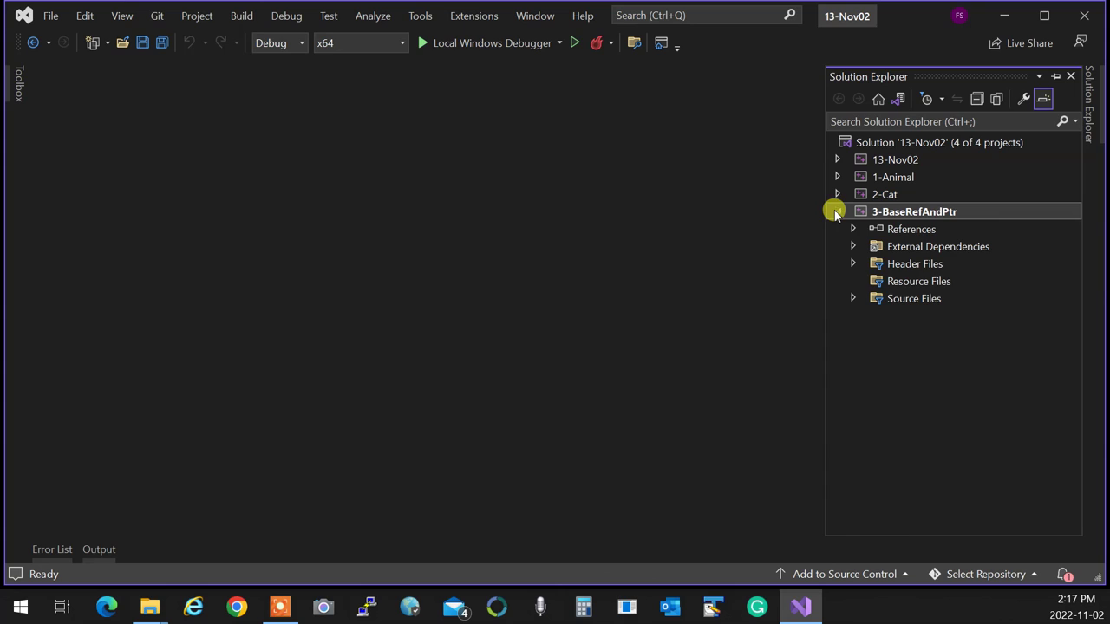
pyautogui.click(853, 264)
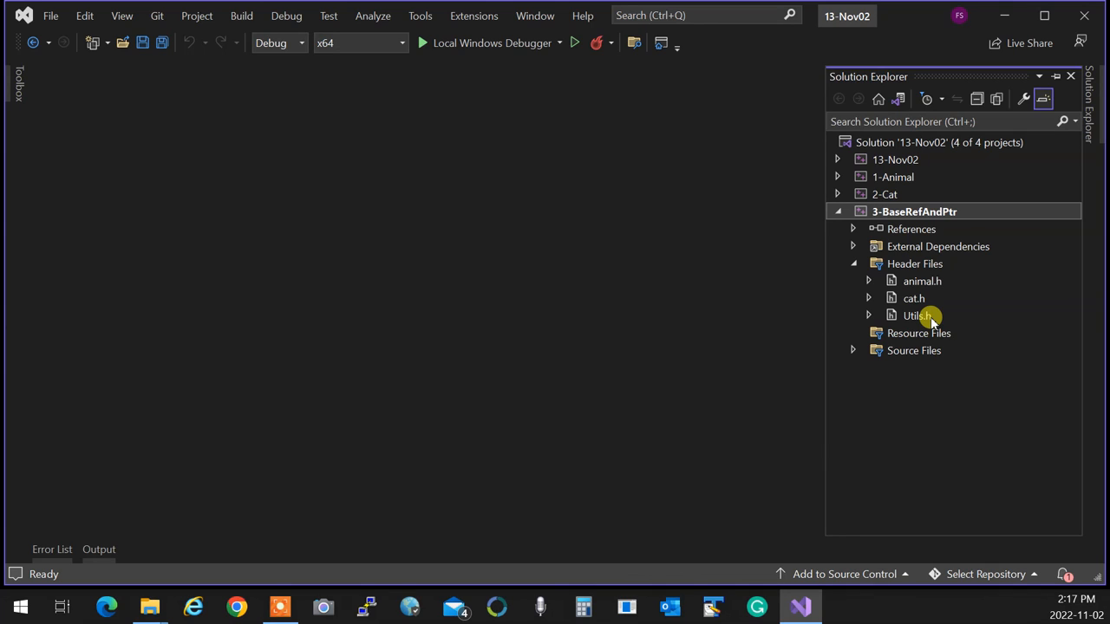
pyautogui.click(854, 350)
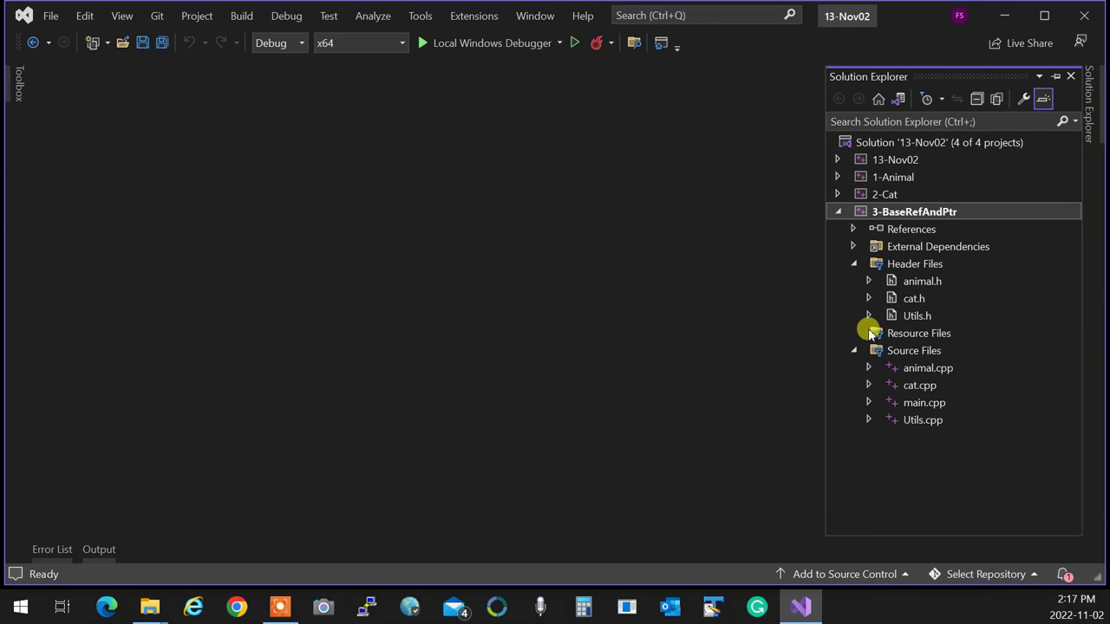
# Open 3-BaseRefAndPtr's main.cpp, save all, then build and run it with Ctrl+F5.
pyautogui.doubleClick(923, 402)
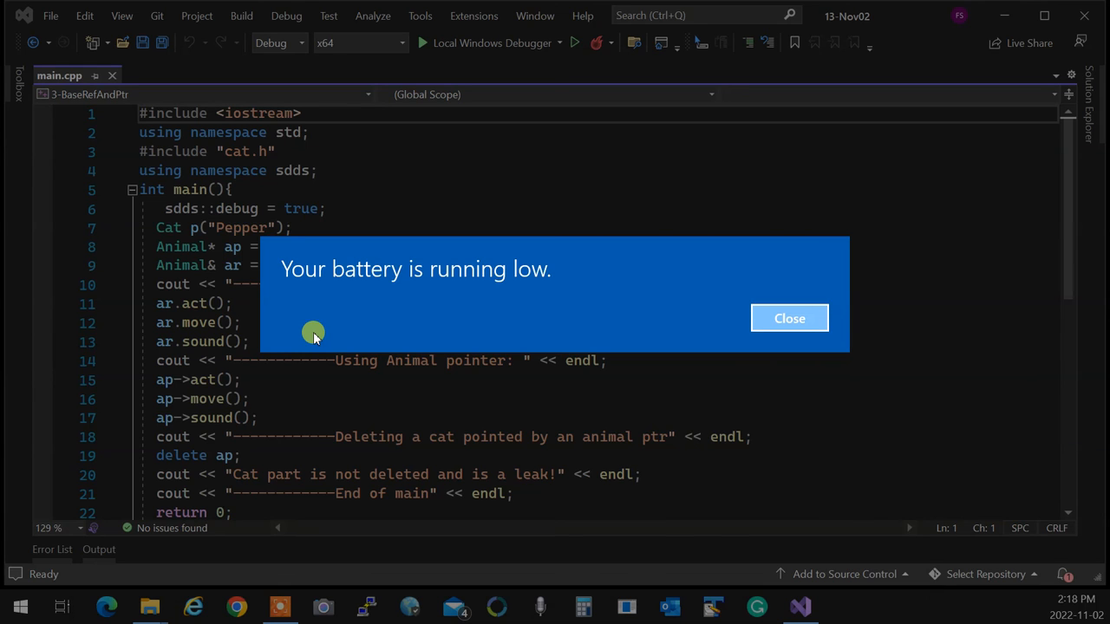
pyautogui.click(806, 318)
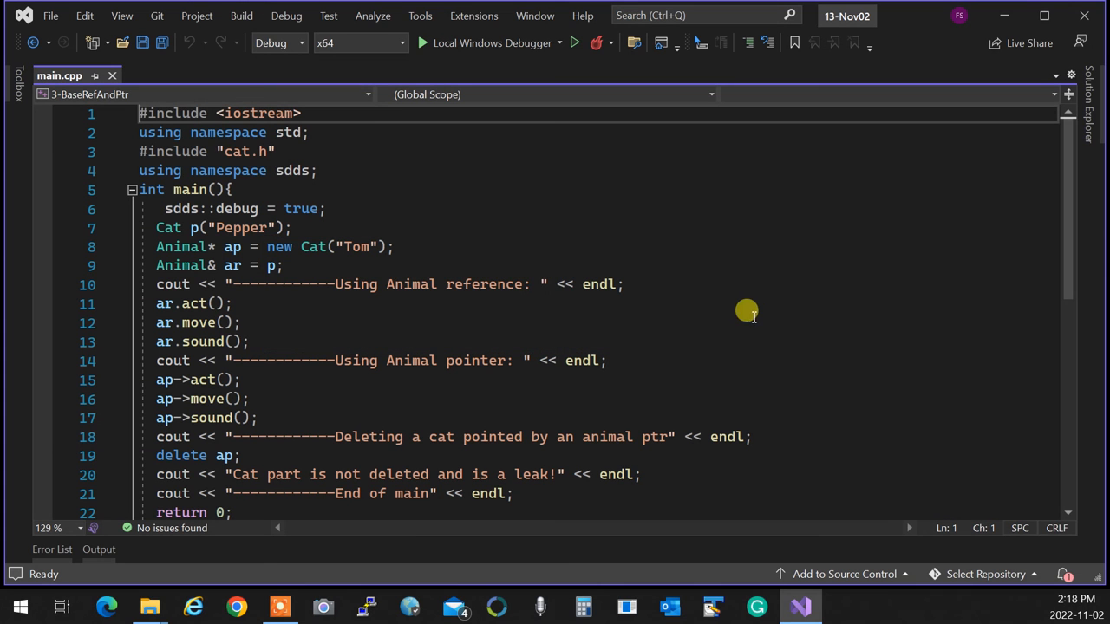
pyautogui.click(163, 42)
pyautogui.click(421, 303)
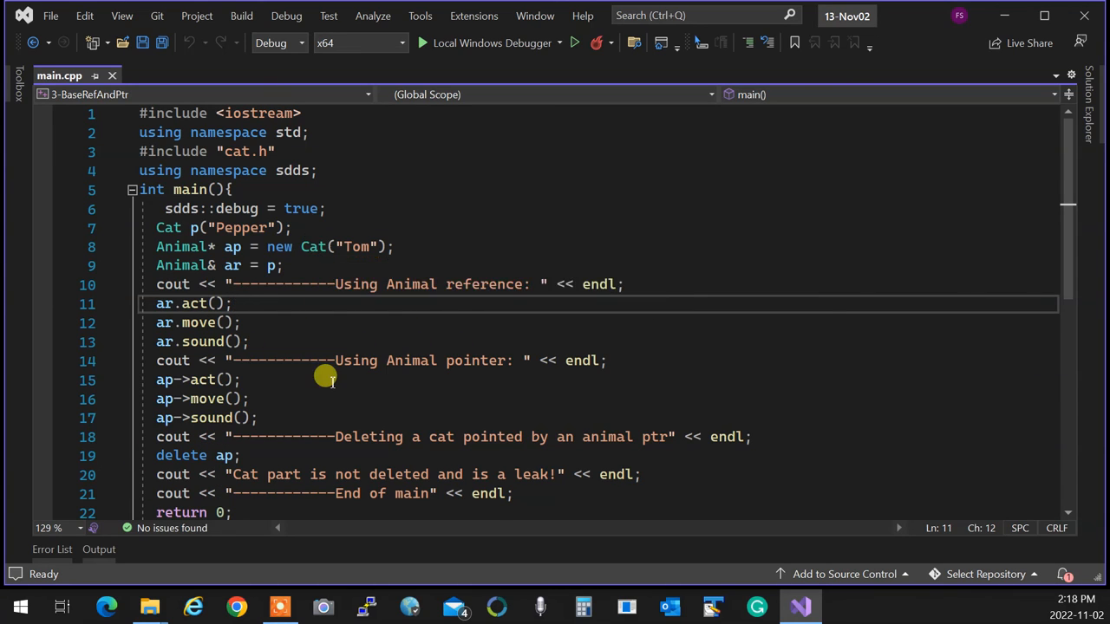
pyautogui.hotkey('ctrl', 'F5')
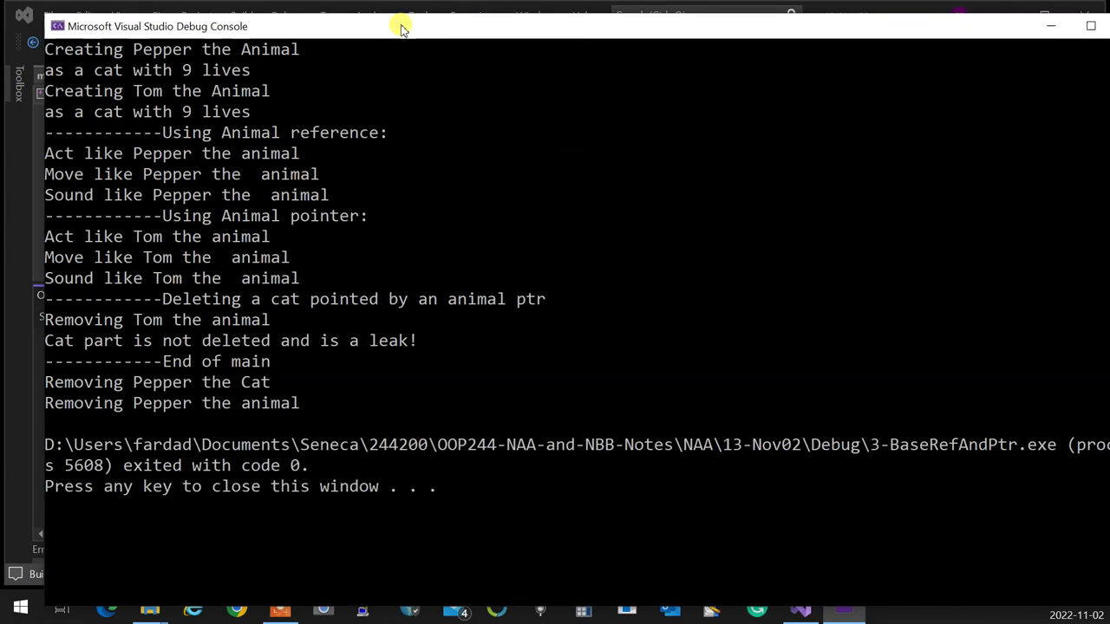
# Read the Pepper and Tom output in the Debug Console, close it and save all files.
pyautogui.moveTo(397, 25); pyautogui.dragTo(401, 58)
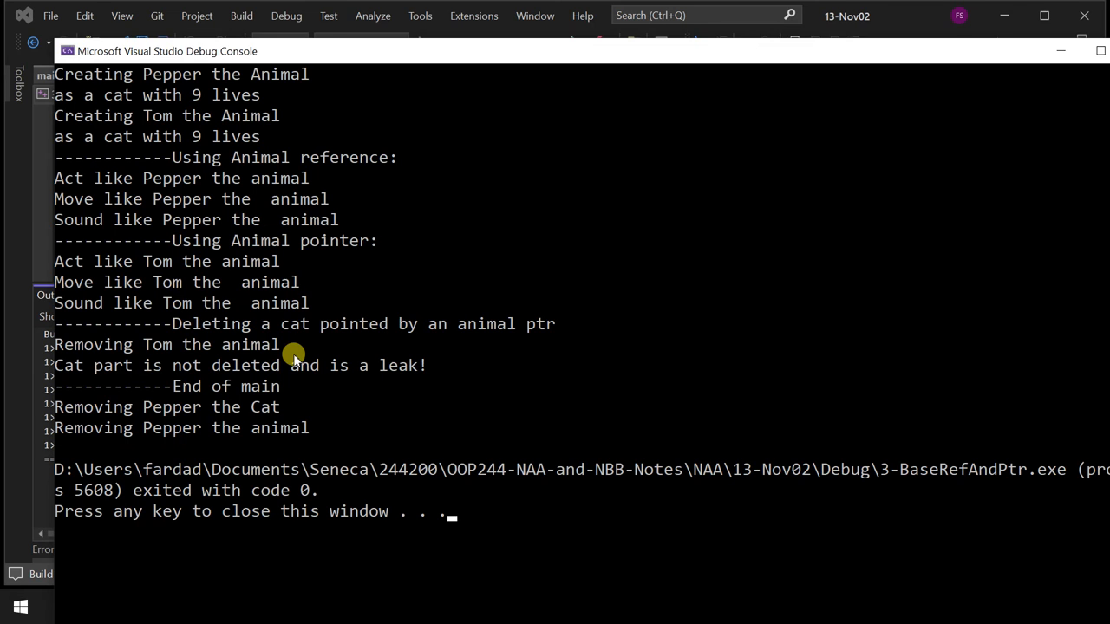
pyautogui.press('Return')
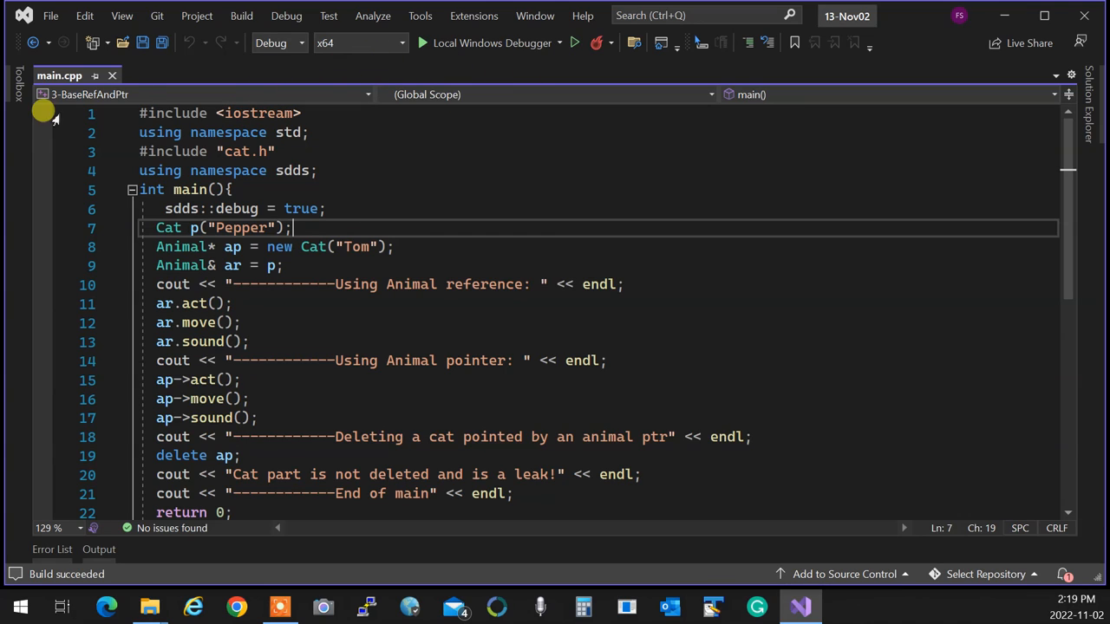
pyautogui.click(162, 42)
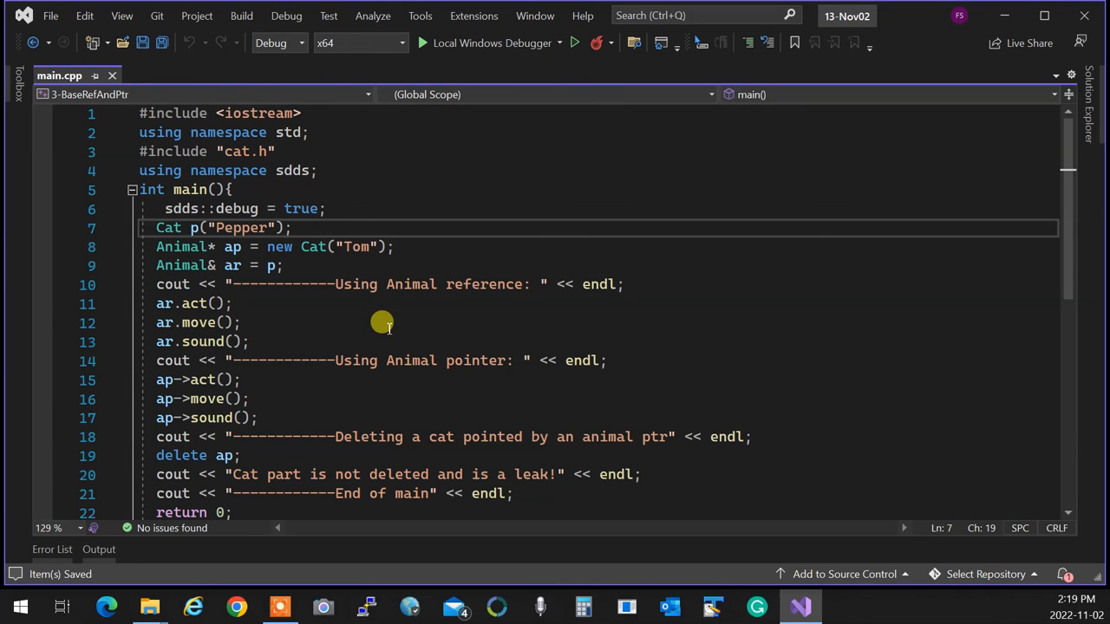